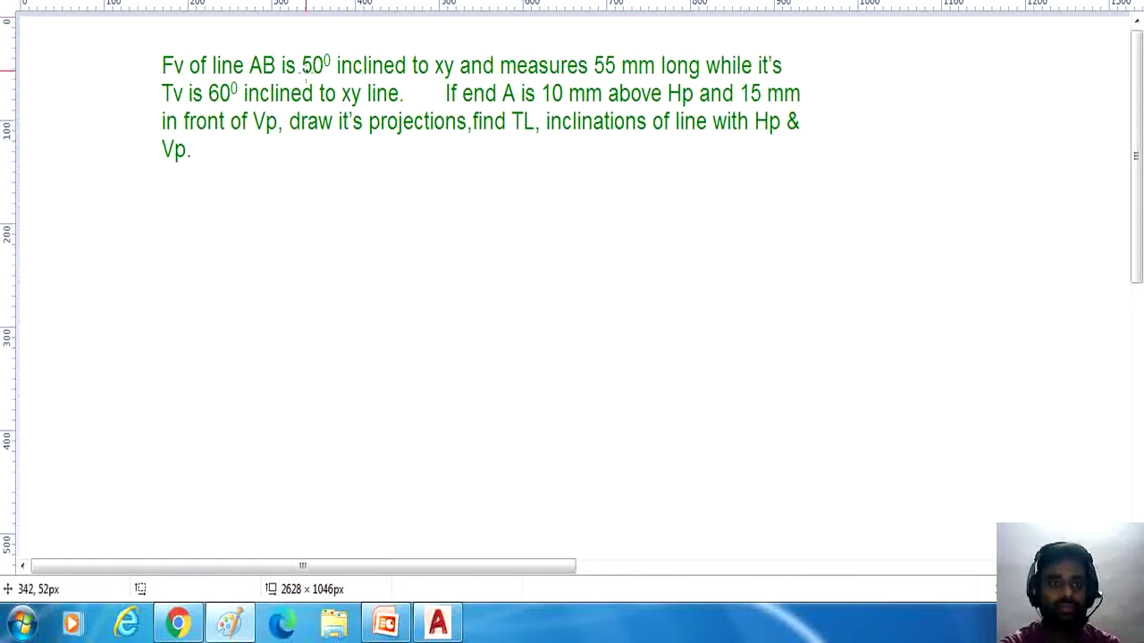
# Step: Underline the 50° inclination to xy, the 55 mm measurement and TL in the problem statement
pyautogui.moveTo(291, 75)
pyautogui.mouseDown()
pyautogui.moveTo(445, 85)
pyautogui.moveTo(658, 79)
pyautogui.mouseUp()
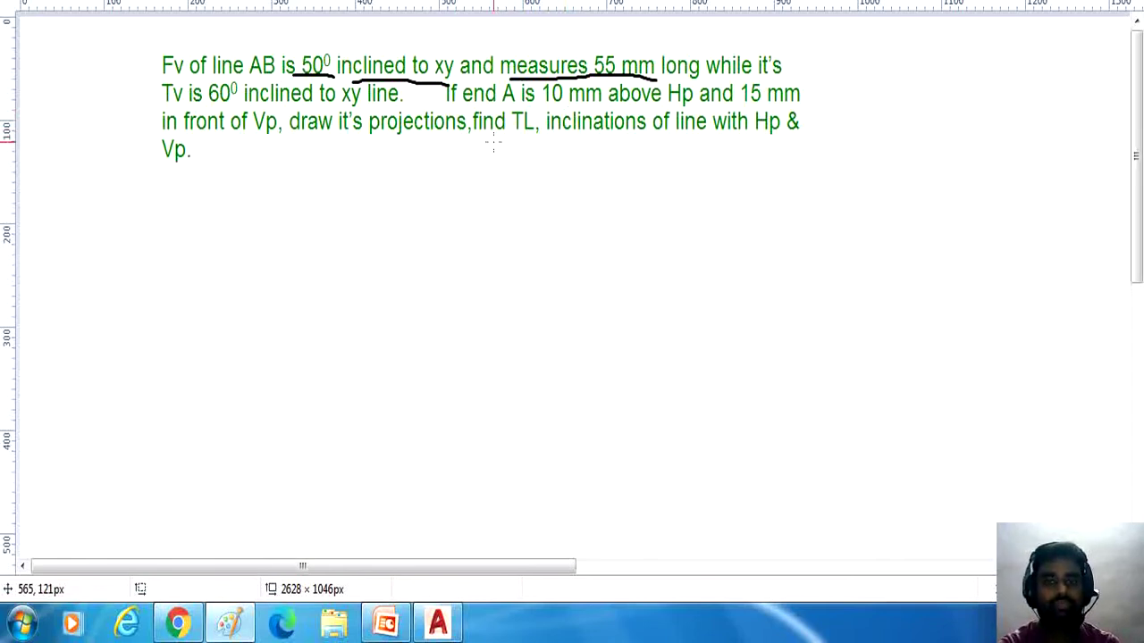
pyautogui.moveTo(493, 143); pyautogui.dragTo(533, 143)
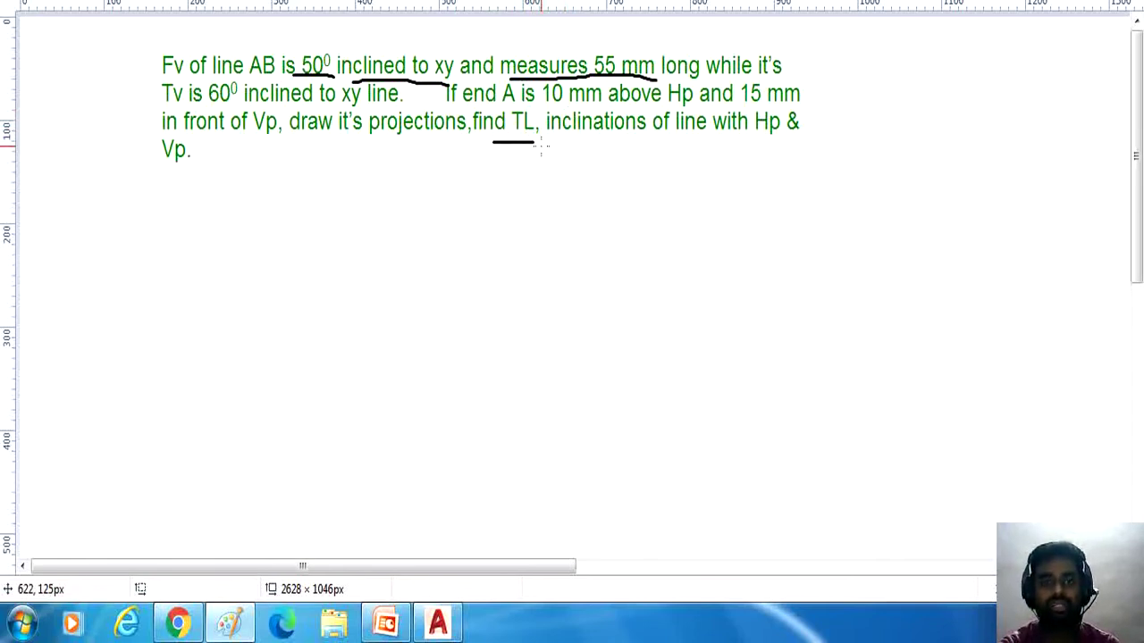
# Step: Handwrite the given data under a "GD" heading: front view 50° and 55 mm, T.V 60° to xy
pyautogui.moveTo(68, 199)
pyautogui.mouseDown()
pyautogui.moveTo(85, 226)
pyautogui.moveTo(95, 204)
pyautogui.moveTo(99, 232)
pyautogui.moveTo(65, 249)
pyautogui.moveTo(101, 234)
pyautogui.mouseUp()
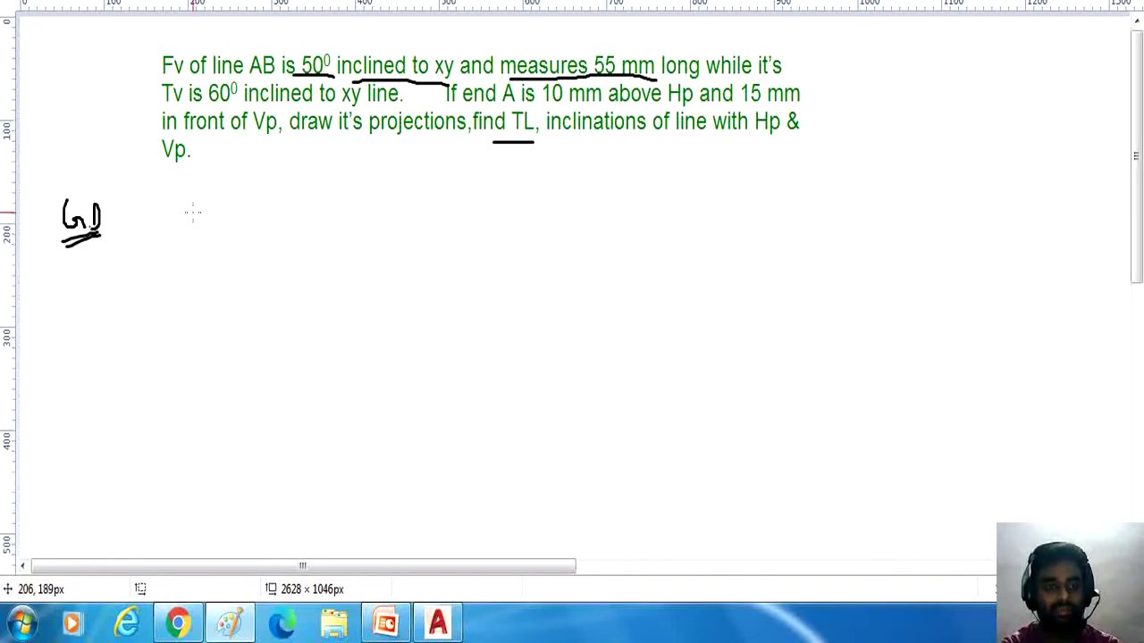
pyautogui.moveTo(193, 212)
pyautogui.mouseDown()
pyautogui.moveTo(224, 226)
pyautogui.moveTo(216, 211)
pyautogui.moveTo(261, 224)
pyautogui.moveTo(261, 237)
pyautogui.moveTo(218, 204)
pyautogui.moveTo(286, 216)
pyautogui.moveTo(293, 234)
pyautogui.moveTo(297, 204)
pyautogui.moveTo(316, 238)
pyautogui.moveTo(323, 212)
pyautogui.moveTo(351, 239)
pyautogui.moveTo(356, 219)
pyautogui.moveTo(363, 236)
pyautogui.moveTo(416, 223)
pyautogui.mouseUp()
pyautogui.moveTo(426, 199)
pyautogui.mouseDown()
pyautogui.moveTo(427, 234)
pyautogui.moveTo(464, 223)
pyautogui.moveTo(484, 234)
pyautogui.mouseUp()
pyautogui.moveTo(487, 202)
pyautogui.mouseDown()
pyautogui.moveTo(492, 234)
pyautogui.moveTo(492, 204)
pyautogui.moveTo(505, 221)
pyautogui.moveTo(515, 192)
pyautogui.moveTo(520, 231)
pyautogui.moveTo(522, 204)
pyautogui.moveTo(551, 216)
pyautogui.mouseUp()
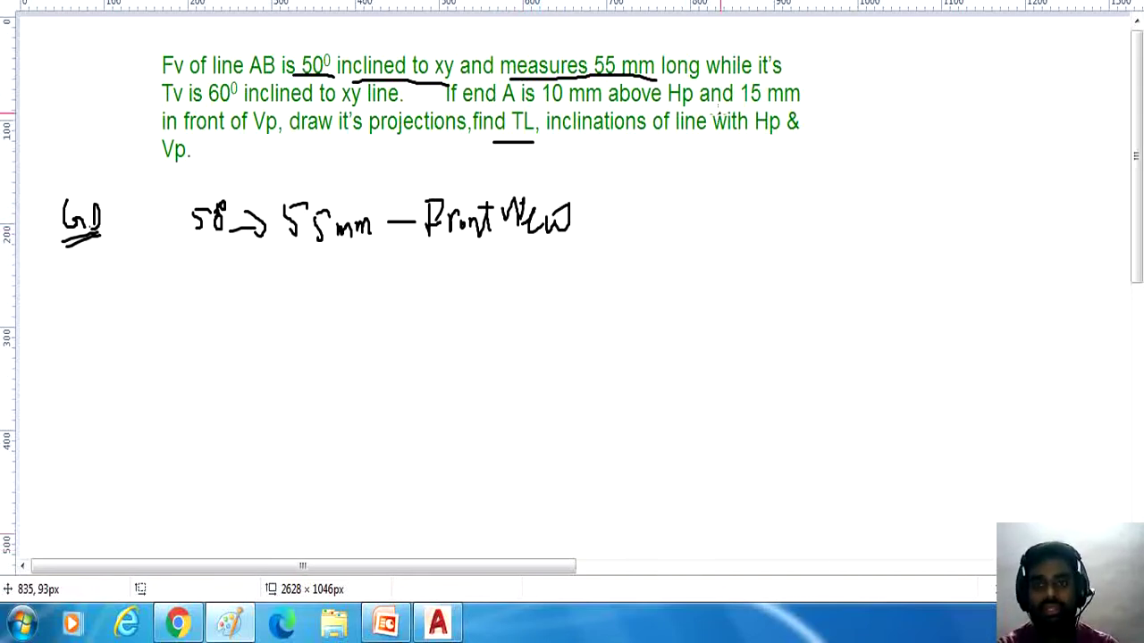
pyautogui.moveTo(193, 282)
pyautogui.mouseDown()
pyautogui.moveTo(196, 300)
pyautogui.moveTo(198, 280)
pyautogui.moveTo(222, 288)
pyautogui.moveTo(238, 277)
pyautogui.moveTo(307, 309)
pyautogui.moveTo(298, 299)
pyautogui.moveTo(329, 295)
pyautogui.moveTo(331, 268)
pyautogui.moveTo(374, 297)
pyautogui.moveTo(393, 286)
pyautogui.moveTo(434, 319)
pyautogui.moveTo(447, 308)
pyautogui.moveTo(472, 337)
pyautogui.mouseUp()
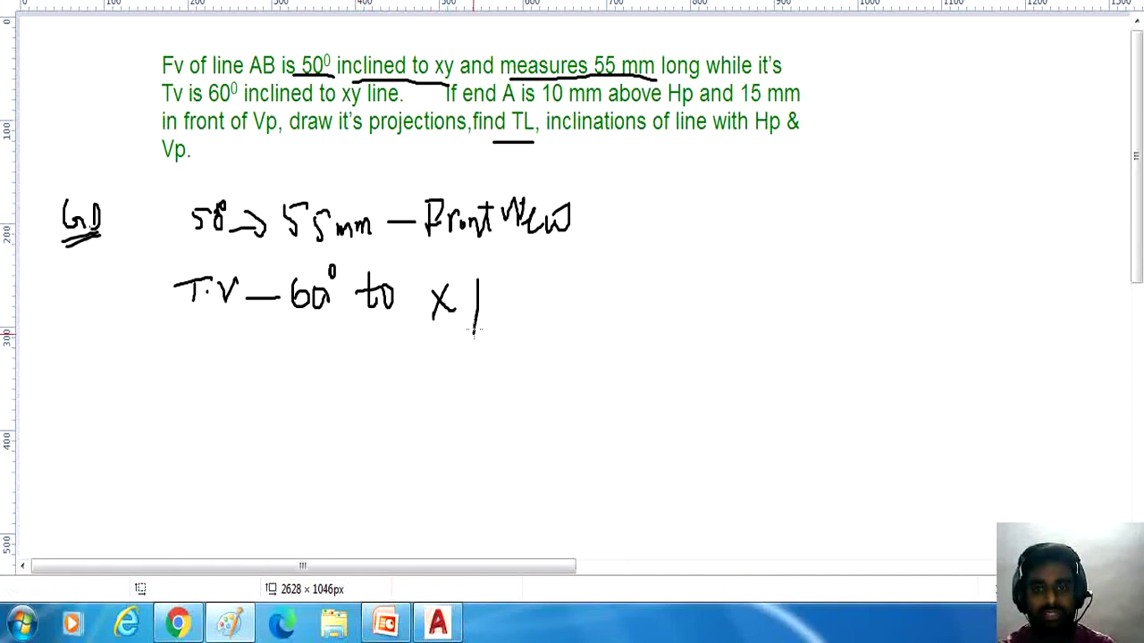
pyautogui.moveTo(464, 290); pyautogui.dragTo(475, 315)
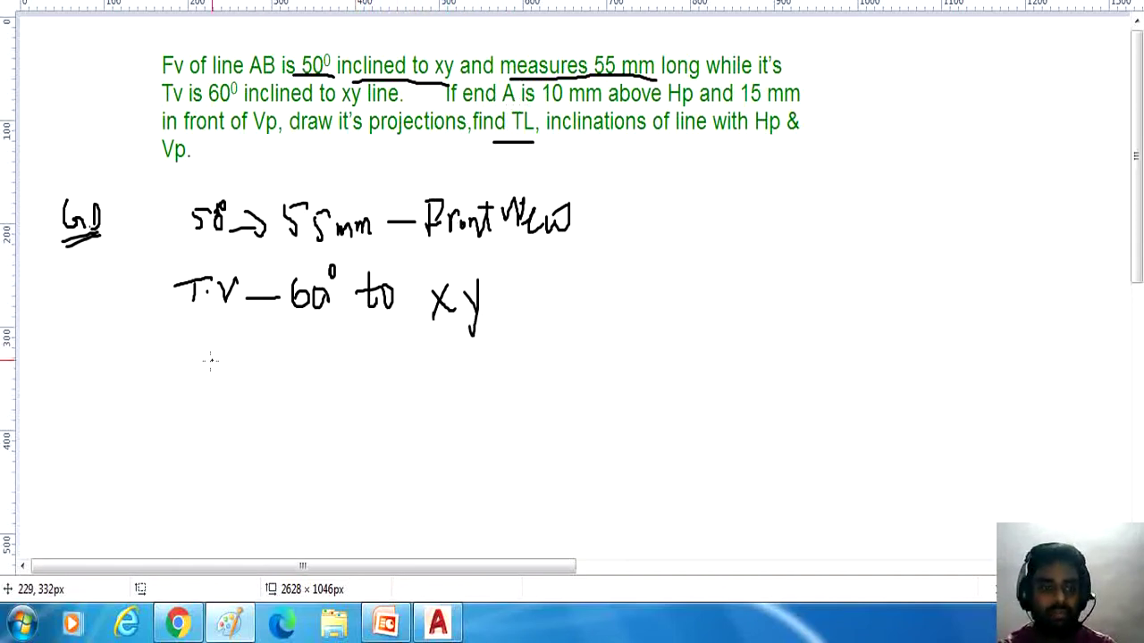
# Step: Note end A as 10 mm from H.P and 15 mm from V.P, and bracket all the given data
pyautogui.moveTo(196, 375)
pyautogui.mouseDown()
pyautogui.moveTo(214, 347)
pyautogui.moveTo(224, 374)
pyautogui.moveTo(191, 358)
pyautogui.moveTo(335, 375)
pyautogui.moveTo(341, 350)
pyautogui.moveTo(353, 373)
pyautogui.moveTo(367, 350)
pyautogui.moveTo(375, 379)
pyautogui.mouseUp()
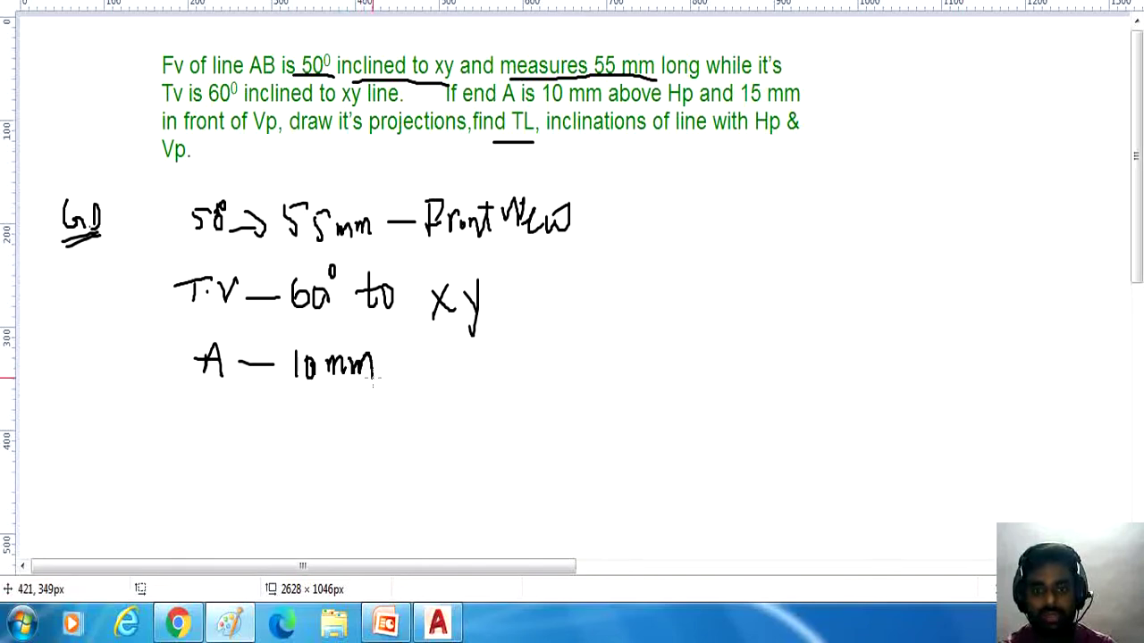
pyautogui.moveTo(412, 345)
pyautogui.mouseDown()
pyautogui.moveTo(413, 388)
pyautogui.moveTo(423, 395)
pyautogui.moveTo(431, 361)
pyautogui.moveTo(451, 396)
pyautogui.mouseUp()
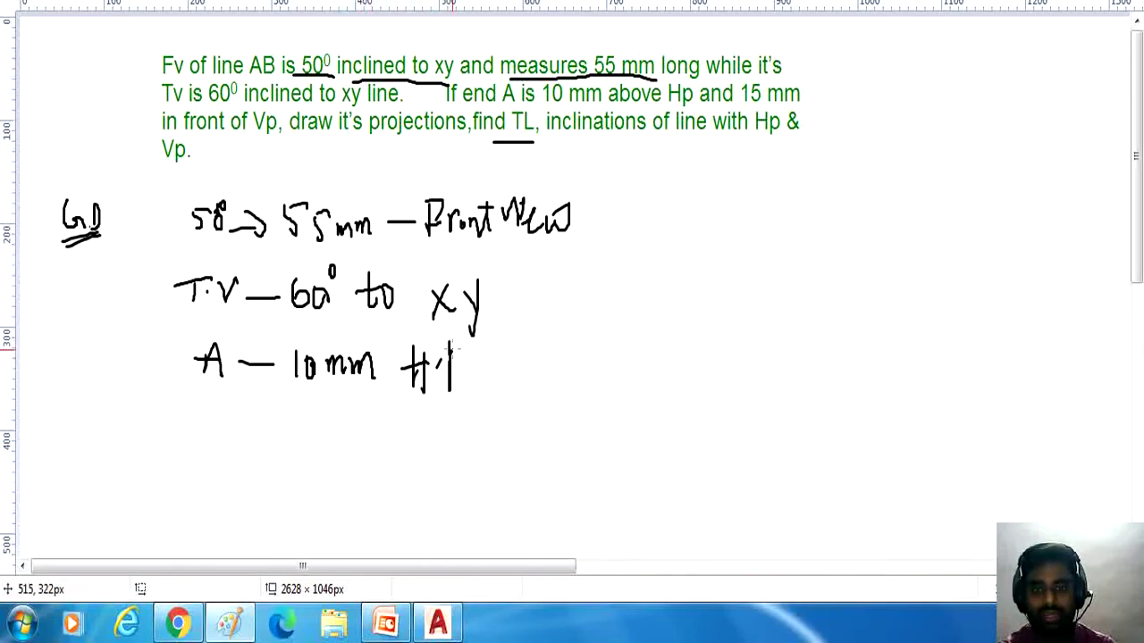
pyautogui.moveTo(450, 351); pyautogui.dragTo(451, 369)
pyautogui.moveTo(252, 423)
pyautogui.mouseDown()
pyautogui.moveTo(310, 440)
pyautogui.moveTo(327, 418)
pyautogui.mouseUp()
pyautogui.moveTo(332, 438)
pyautogui.mouseDown()
pyautogui.moveTo(341, 420)
pyautogui.moveTo(355, 440)
pyautogui.moveTo(367, 424)
pyautogui.moveTo(402, 429)
pyautogui.moveTo(408, 451)
pyautogui.mouseUp()
pyautogui.moveTo(406, 413); pyautogui.dragTo(415, 444)
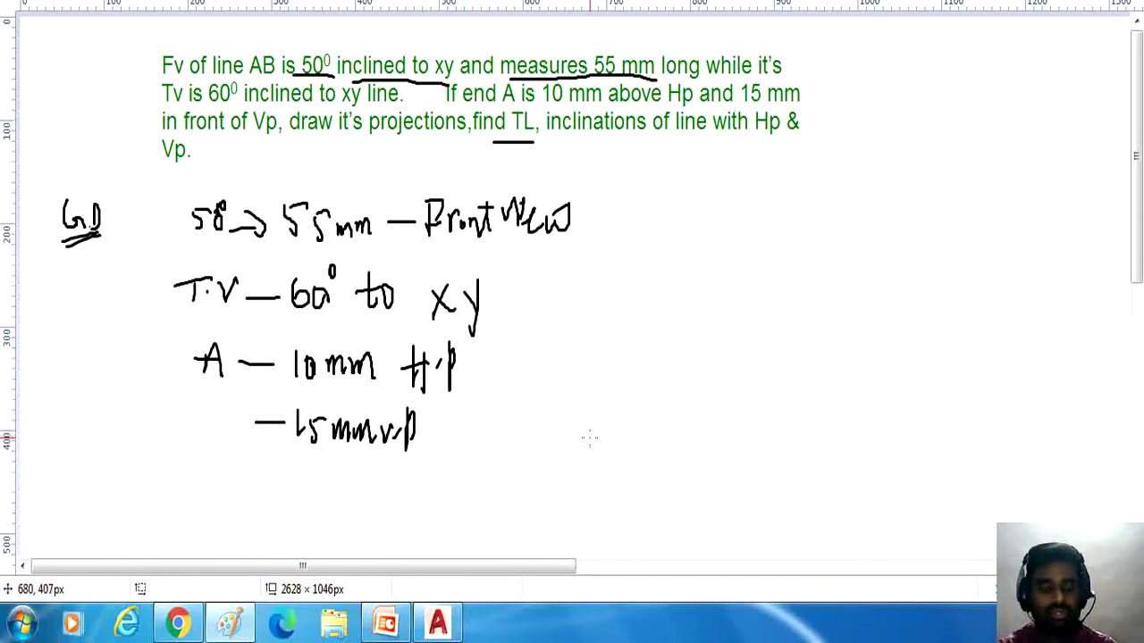
pyautogui.moveTo(579, 178)
pyautogui.mouseDown()
pyautogui.moveTo(603, 292)
pyautogui.moveTo(610, 265)
pyautogui.moveTo(555, 497)
pyautogui.mouseUp()
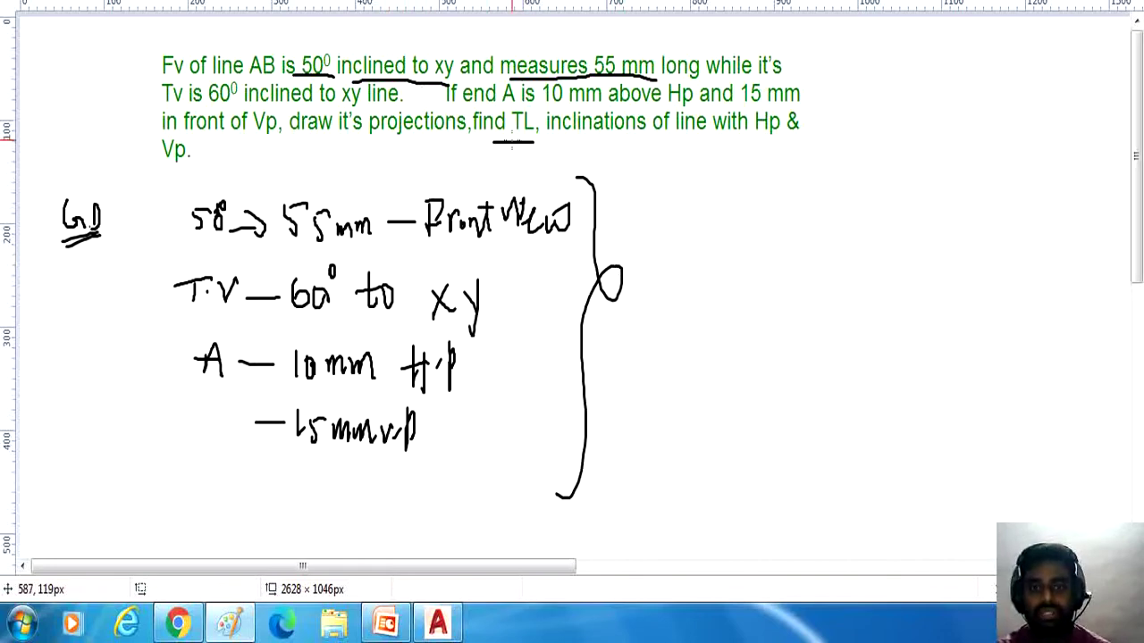
# Step: Draw an arrow from TL in the problem statement and write the unknowns T.L, θ and ϕ with arrows beside the angles
pyautogui.moveTo(517, 145)
pyautogui.mouseDown()
pyautogui.moveTo(669, 155)
pyautogui.moveTo(718, 208)
pyautogui.mouseUp()
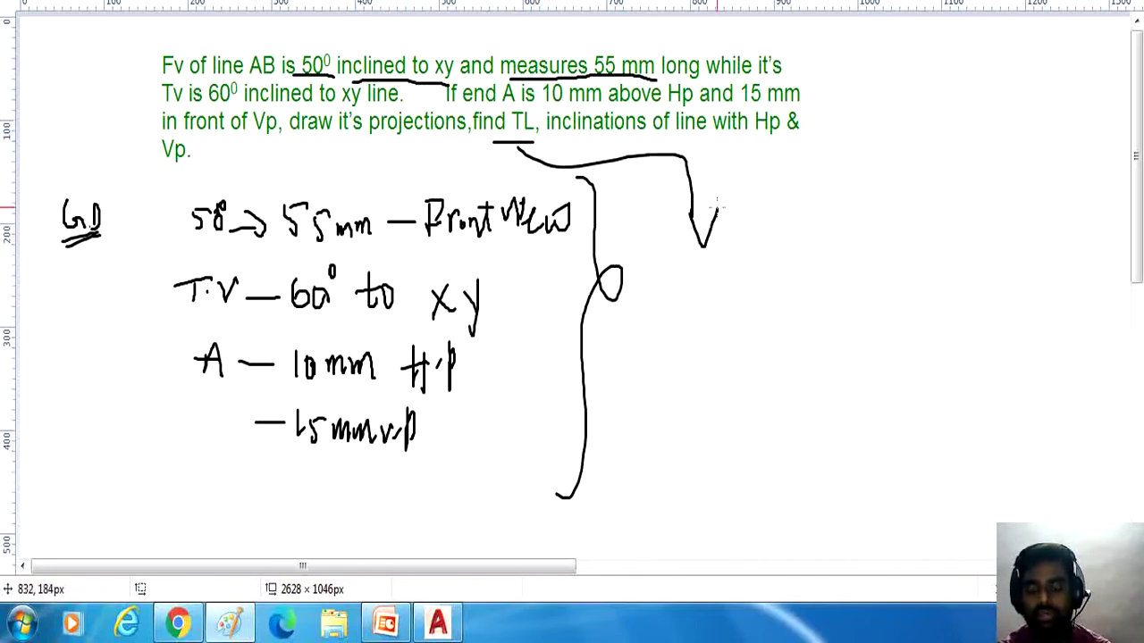
pyautogui.moveTo(799, 180); pyautogui.dragTo(800, 220)
pyautogui.moveTo(785, 182)
pyautogui.mouseDown()
pyautogui.moveTo(800, 207)
pyautogui.moveTo(799, 173)
pyautogui.moveTo(834, 221)
pyautogui.moveTo(869, 215)
pyautogui.moveTo(861, 250)
pyautogui.mouseUp()
pyautogui.click(820, 210)
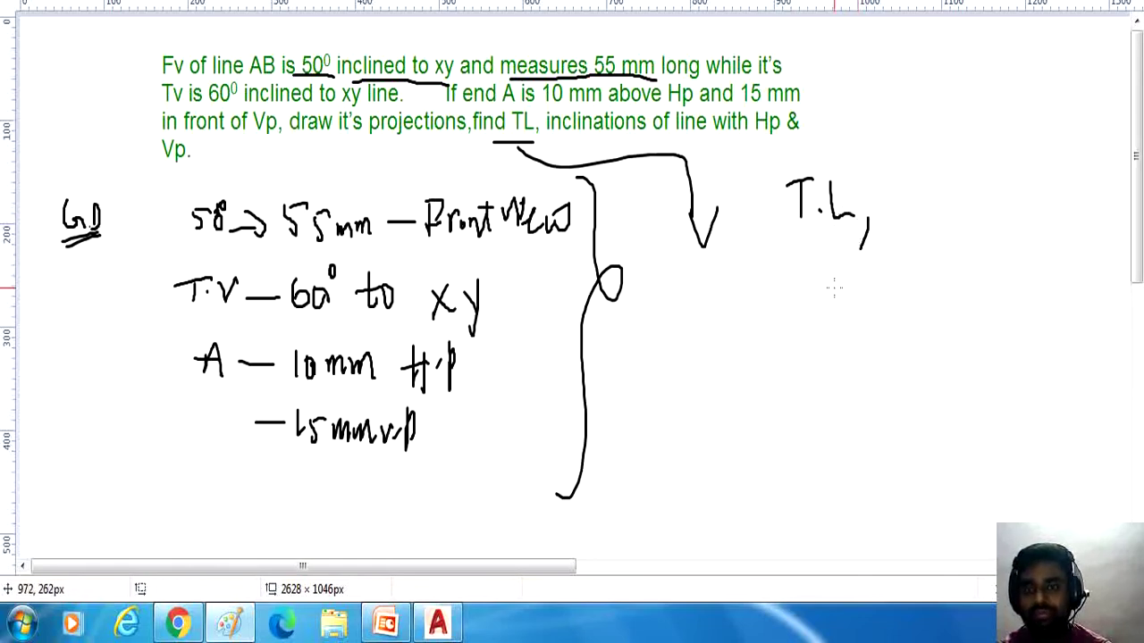
pyautogui.moveTo(815, 284)
pyautogui.mouseDown()
pyautogui.moveTo(839, 285)
pyautogui.moveTo(813, 288)
pyautogui.mouseUp()
pyautogui.moveTo(815, 298)
pyautogui.mouseDown()
pyautogui.moveTo(833, 298)
pyautogui.moveTo(855, 336)
pyautogui.mouseUp()
pyautogui.moveTo(876, 290)
pyautogui.mouseDown()
pyautogui.moveTo(895, 286)
pyautogui.moveTo(868, 339)
pyautogui.moveTo(729, 362)
pyautogui.moveTo(722, 320)
pyautogui.moveTo(735, 314)
pyautogui.mouseUp()
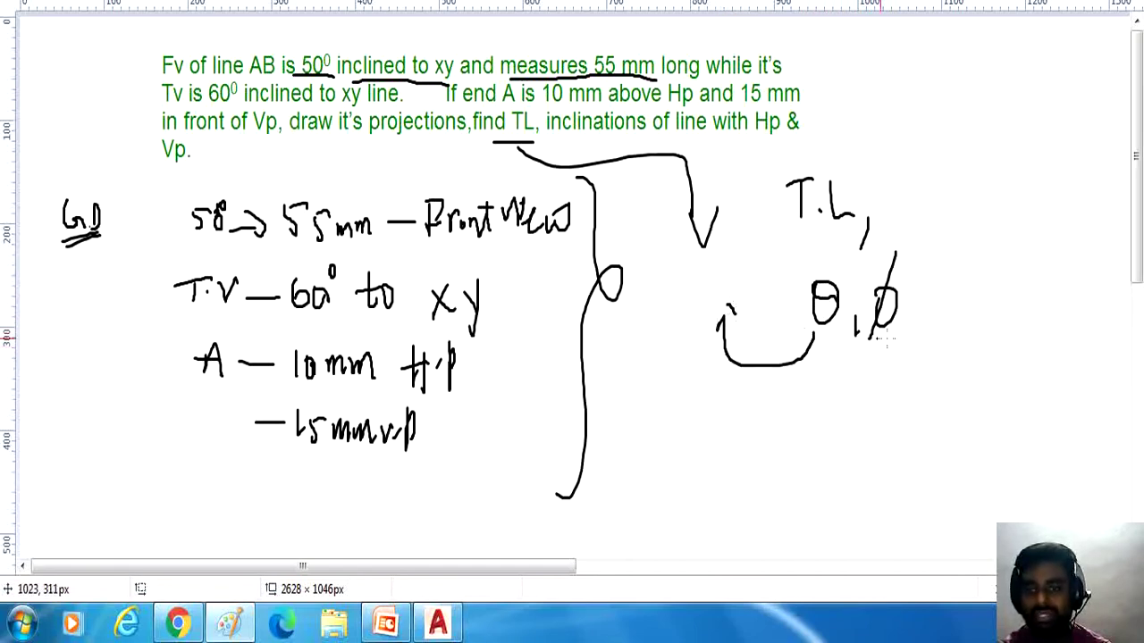
pyautogui.moveTo(903, 330)
pyautogui.mouseDown()
pyautogui.moveTo(951, 274)
pyautogui.moveTo(937, 292)
pyautogui.moveTo(965, 301)
pyautogui.mouseUp()
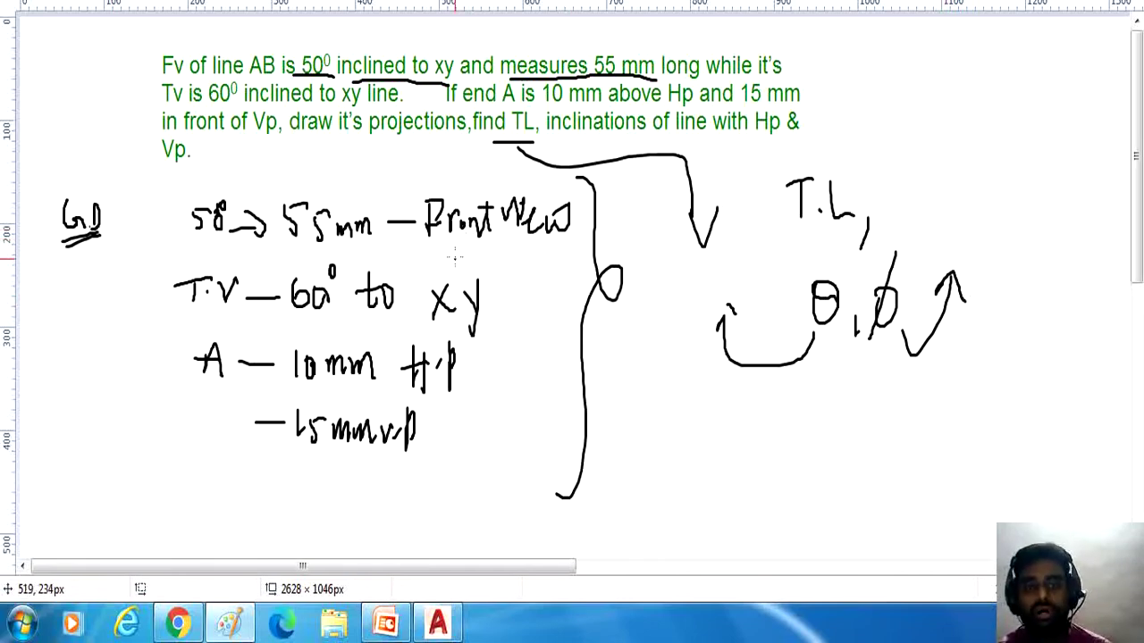
# Step: Switch to AutoCAD and draw a horizontal xy line across the middle of the sheet with Ortho on
pyautogui.click(438, 623)
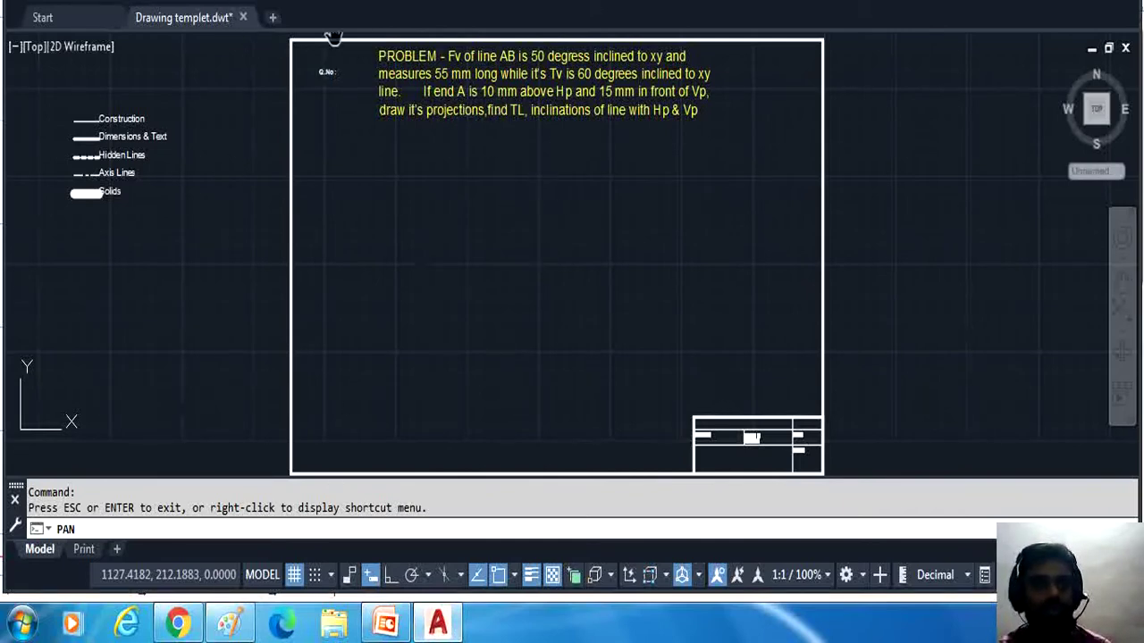
pyautogui.press('Escape')
pyautogui.write('l')
pyautogui.press('Return')
pyautogui.click(376, 277)
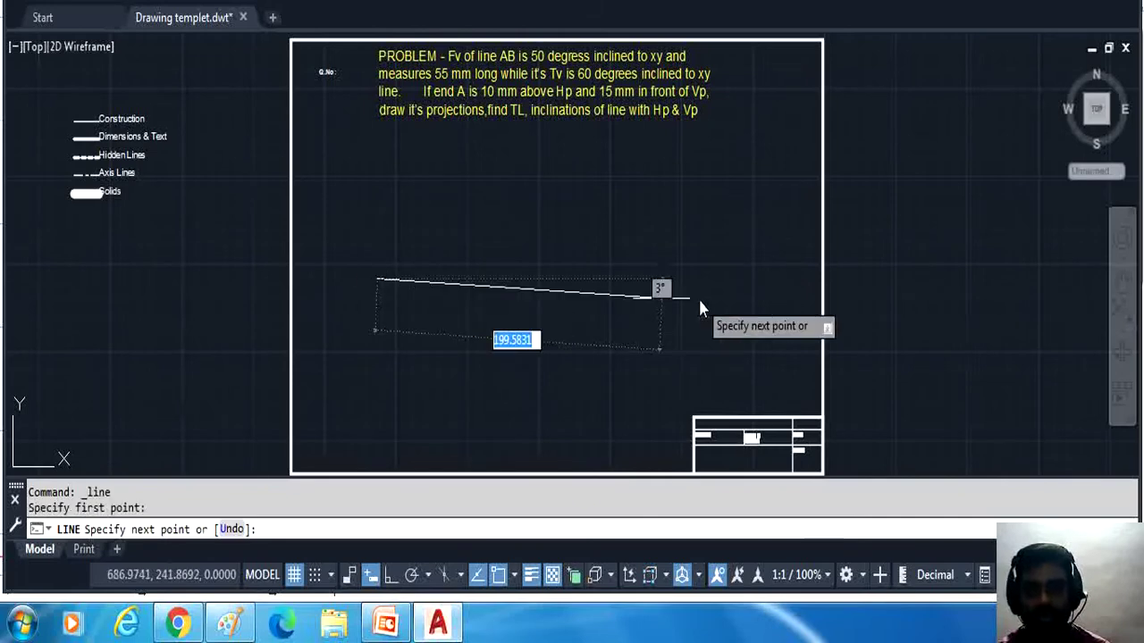
pyautogui.click(391, 576)
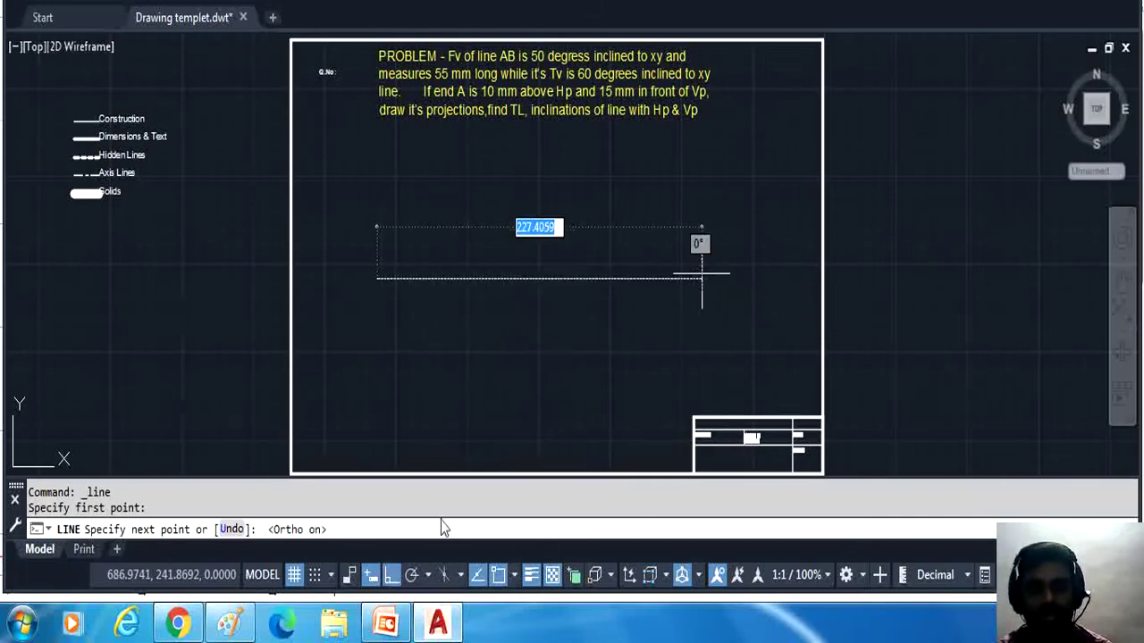
pyautogui.click(760, 279)
pyautogui.rightClick(777, 168)
pyautogui.click(789, 174)
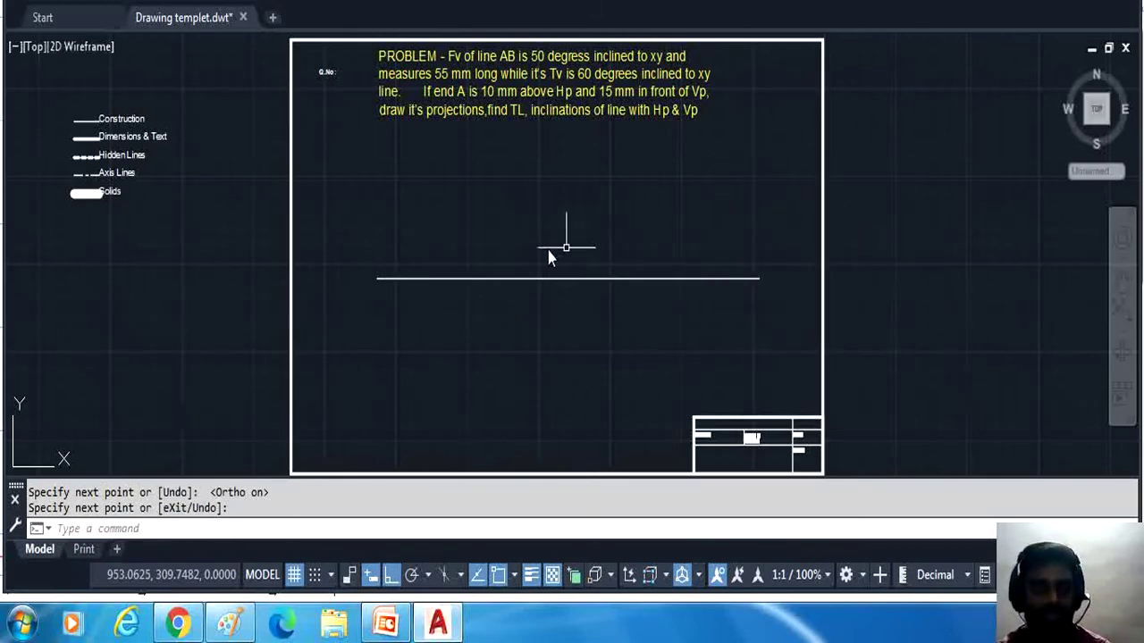
# Step: Switch to Paint, write and circle "AB", and underline end A's 10 mm and 15 mm distances in the problem statement
pyautogui.press('space')
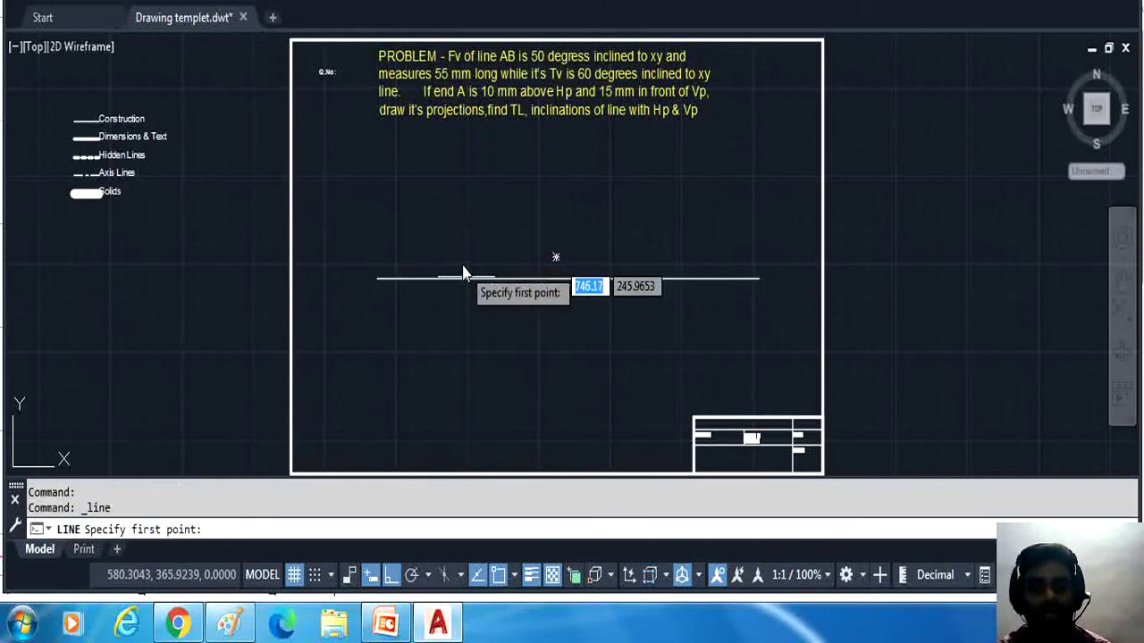
pyautogui.click(235, 623)
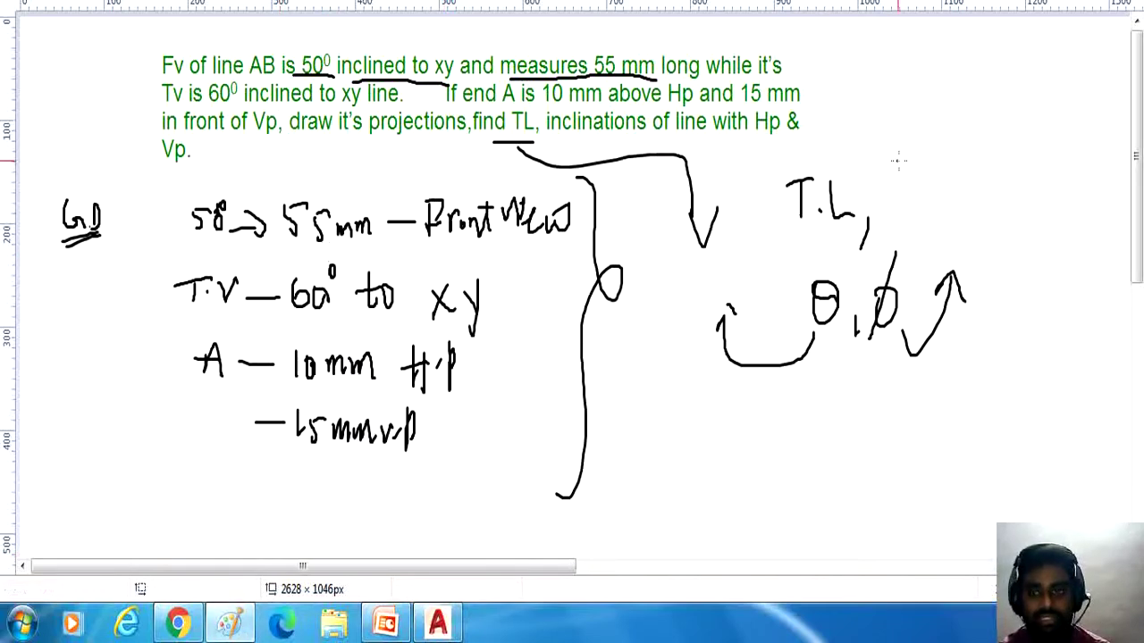
pyautogui.moveTo(924, 162)
pyautogui.mouseDown()
pyautogui.moveTo(959, 109)
pyautogui.moveTo(961, 137)
pyautogui.moveTo(970, 112)
pyautogui.moveTo(968, 140)
pyautogui.mouseUp()
pyautogui.moveTo(972, 80)
pyautogui.mouseDown()
pyautogui.moveTo(995, 125)
pyautogui.moveTo(978, 87)
pyautogui.mouseUp()
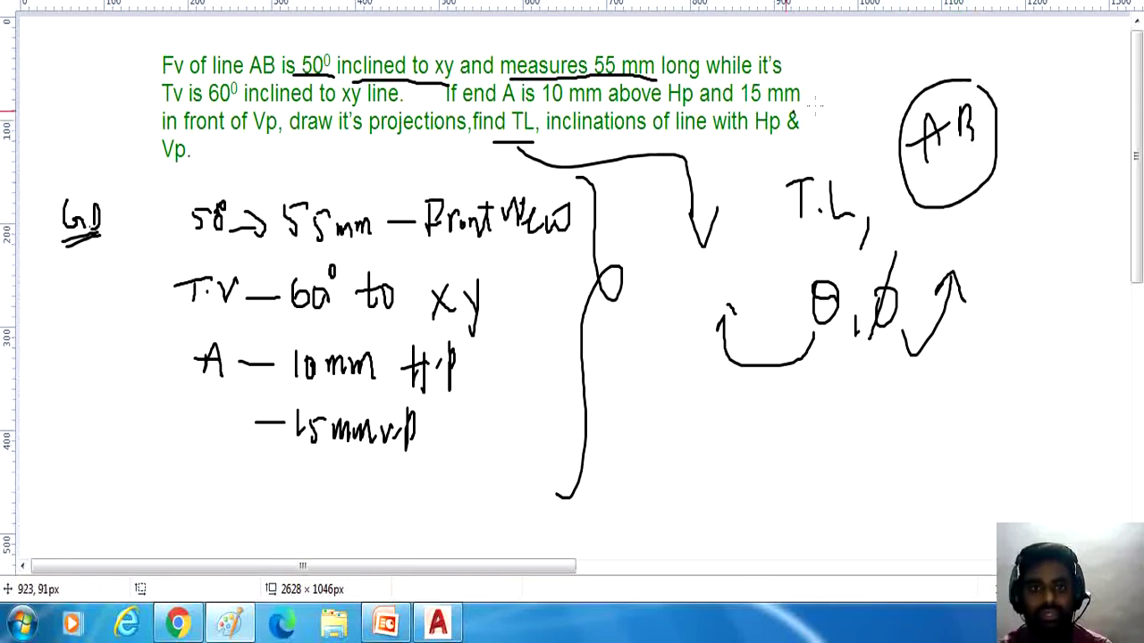
pyautogui.moveTo(453, 109)
pyautogui.mouseDown()
pyautogui.moveTo(704, 107)
pyautogui.moveTo(782, 107)
pyautogui.mouseUp()
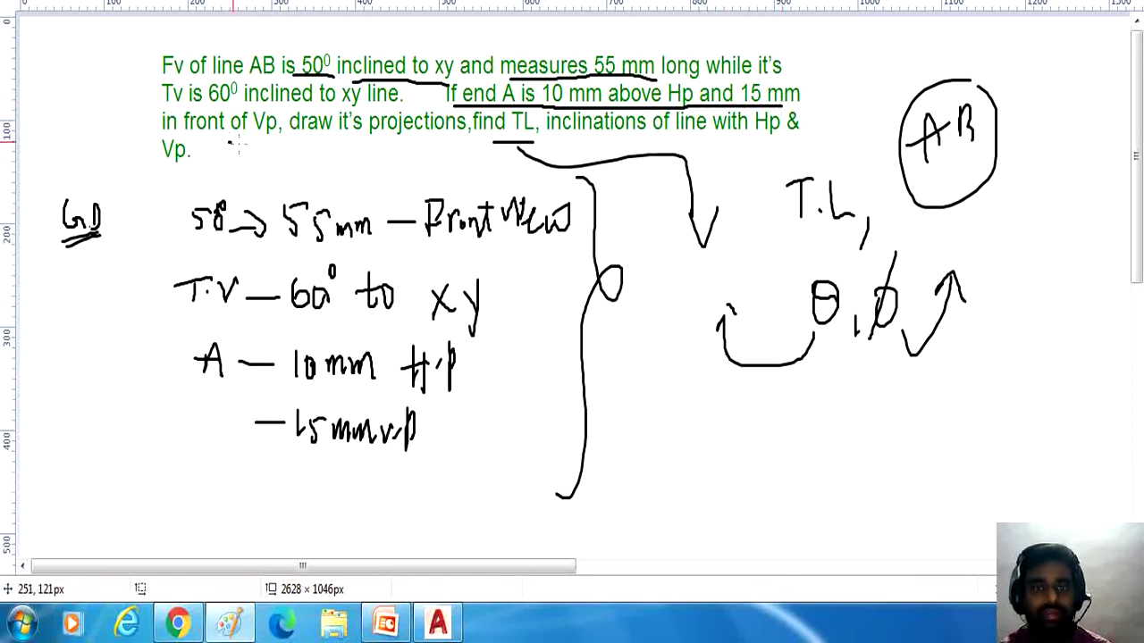
pyautogui.moveTo(231, 143); pyautogui.dragTo(286, 142)
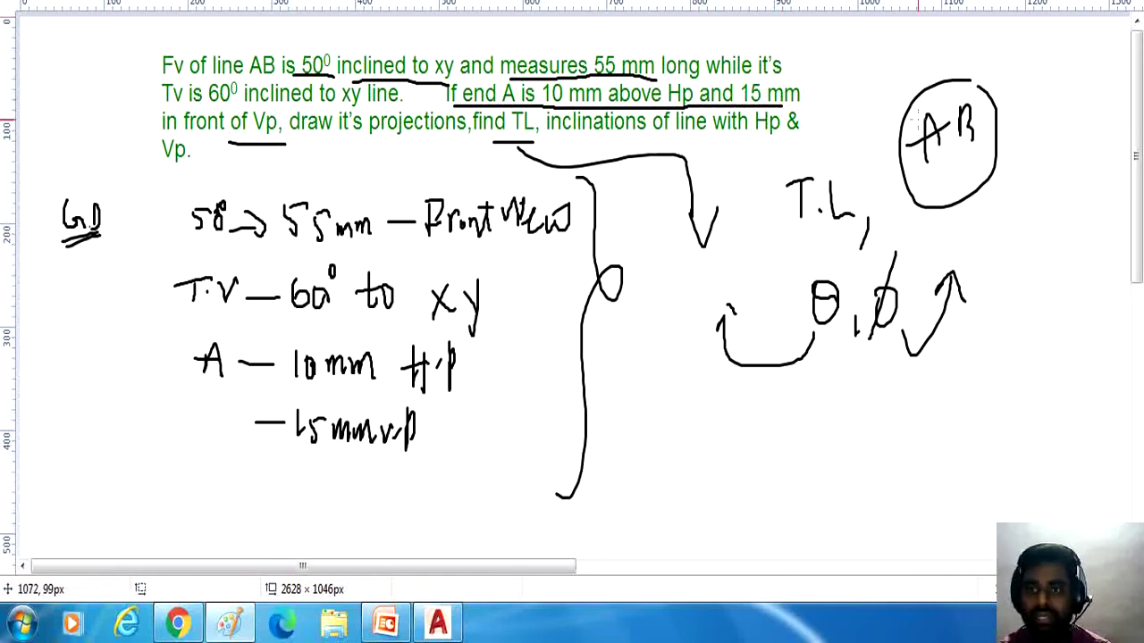
pyautogui.moveTo(919, 120)
pyautogui.mouseDown()
pyautogui.moveTo(924, 66)
pyautogui.moveTo(916, 79)
pyautogui.moveTo(943, 76)
pyautogui.mouseUp()
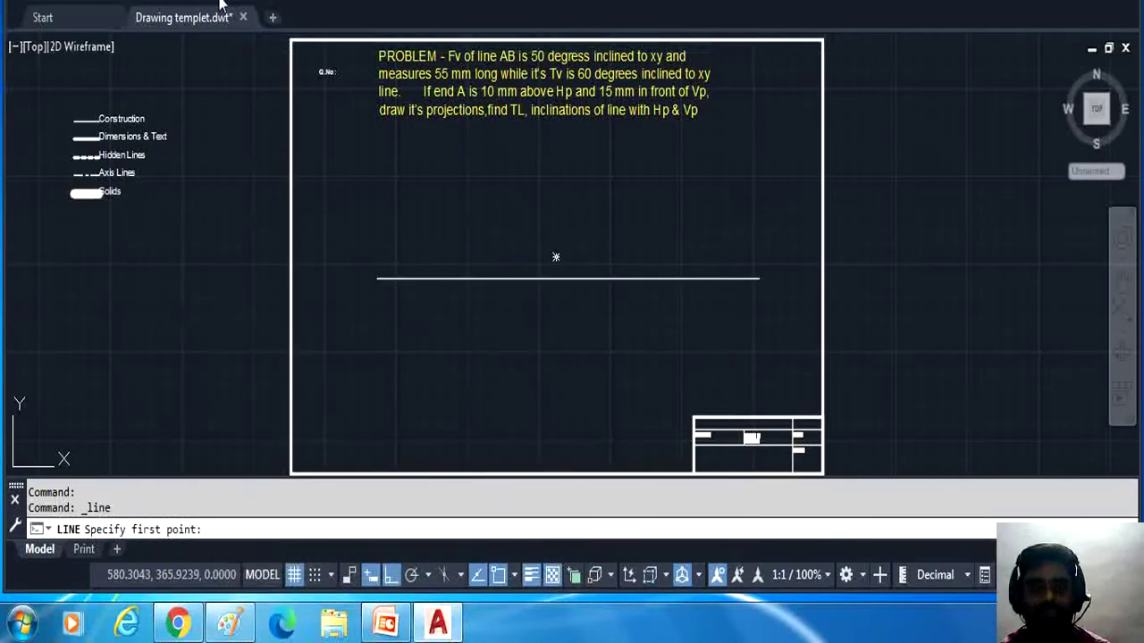
# Step: Switch to AutoCAD and draw a 10 mm vertical line upward from a point near the xy line's left end
pyautogui.click(427, 278)
pyautogui.write('10')
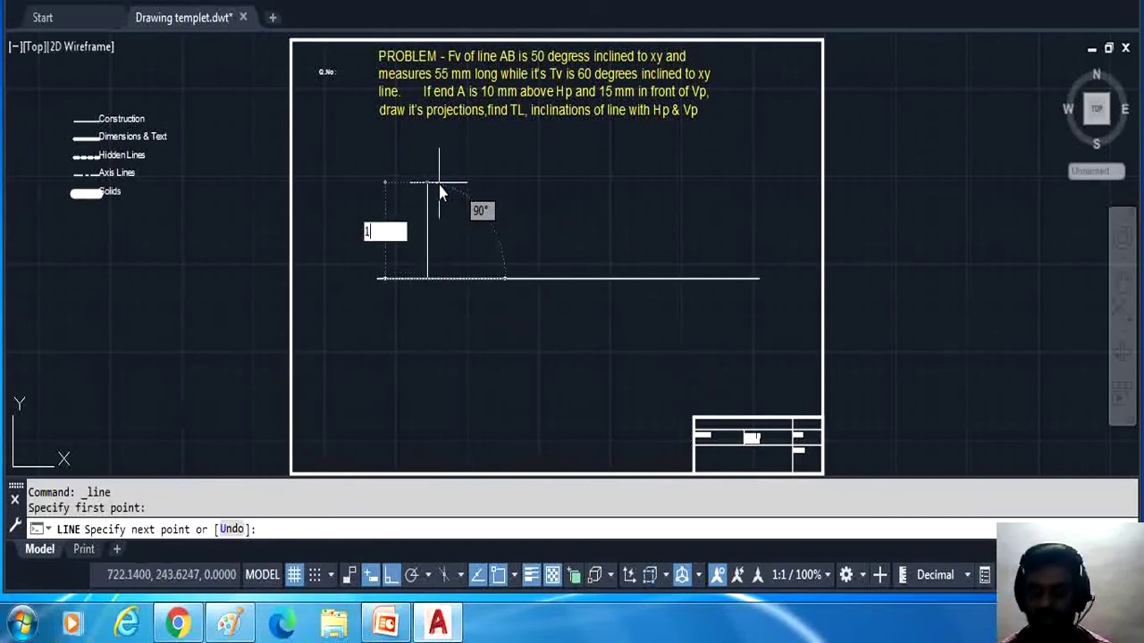
pyautogui.press('Return')
pyautogui.press('Return')
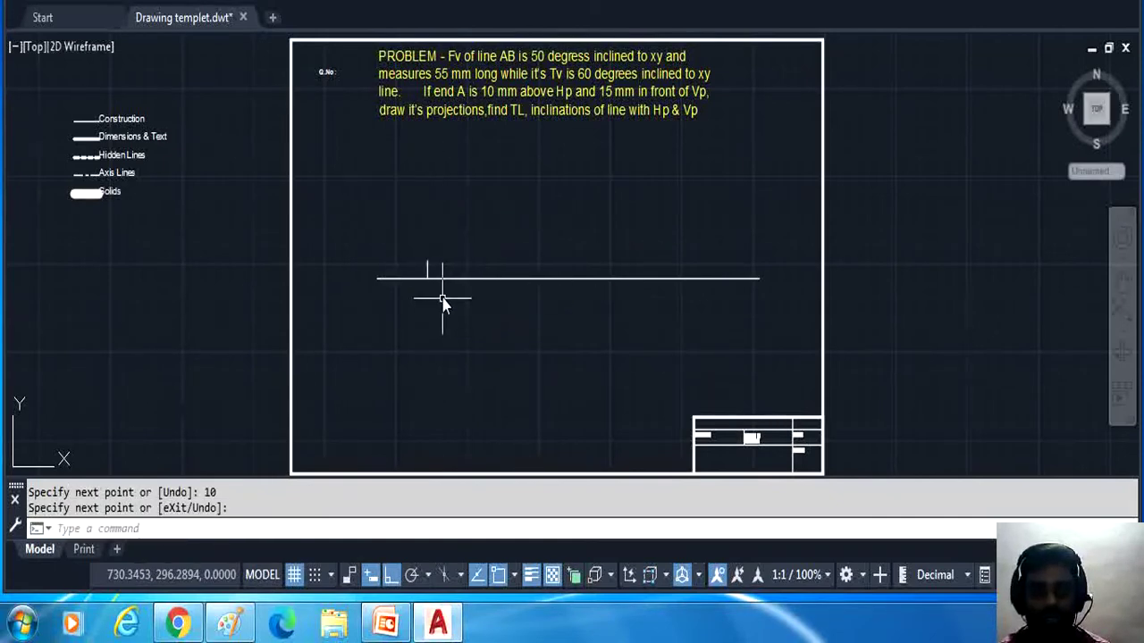
# Step: Draw a 15 mm vertical line downward from the foot of the 10 mm line on the xy line
pyautogui.scroll(4, 428, 282)
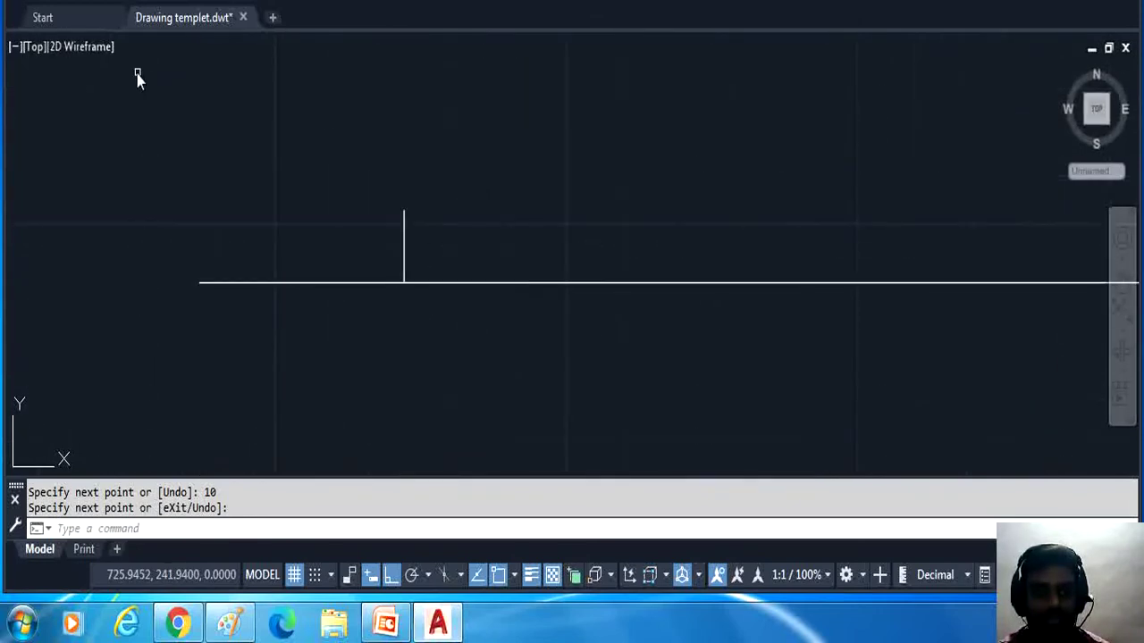
pyautogui.press('Return')
pyautogui.click(405, 282)
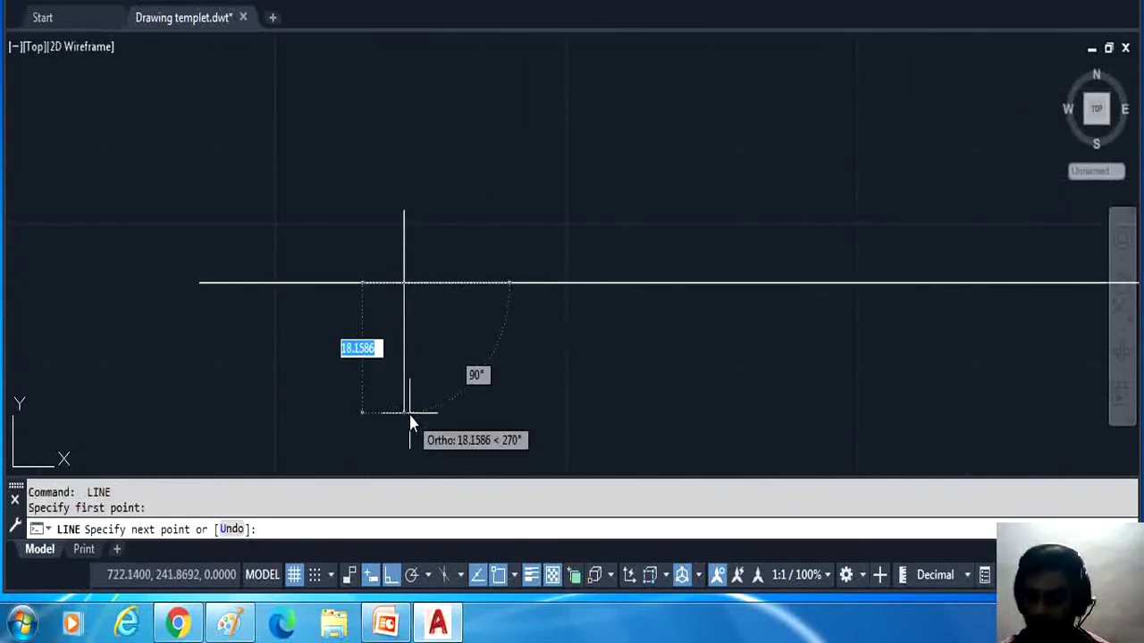
pyautogui.write('15')
pyautogui.press('Return')
pyautogui.press('Return')
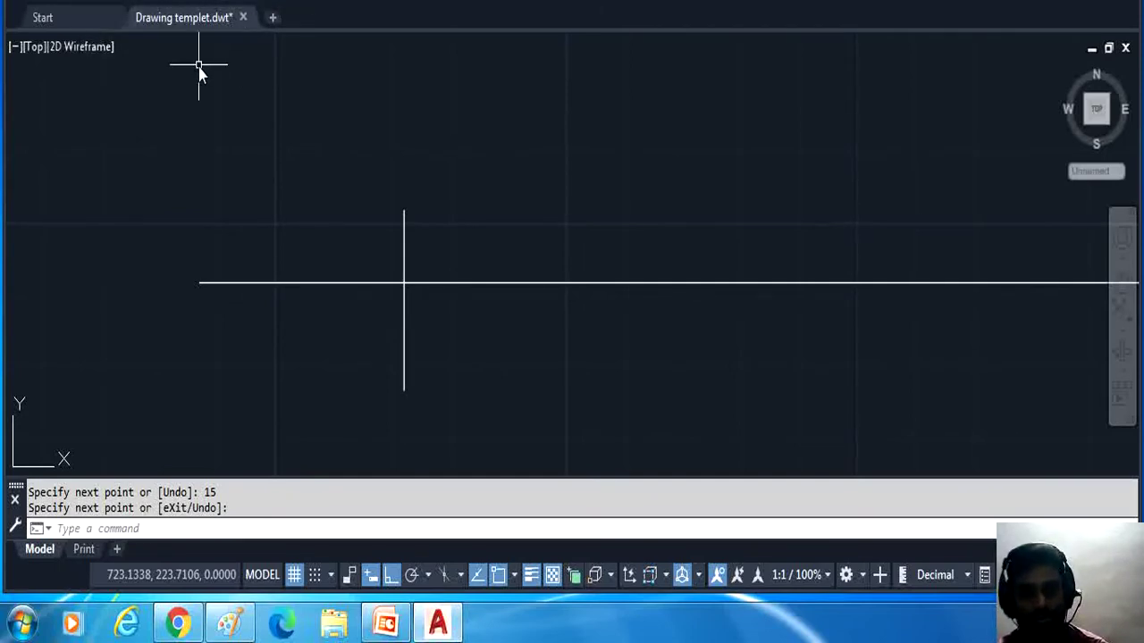
# Step: Place point markers at the upper end of the 10 mm line and the lower end of the 15 mm line
pyautogui.scroll(-4, 595, 230)
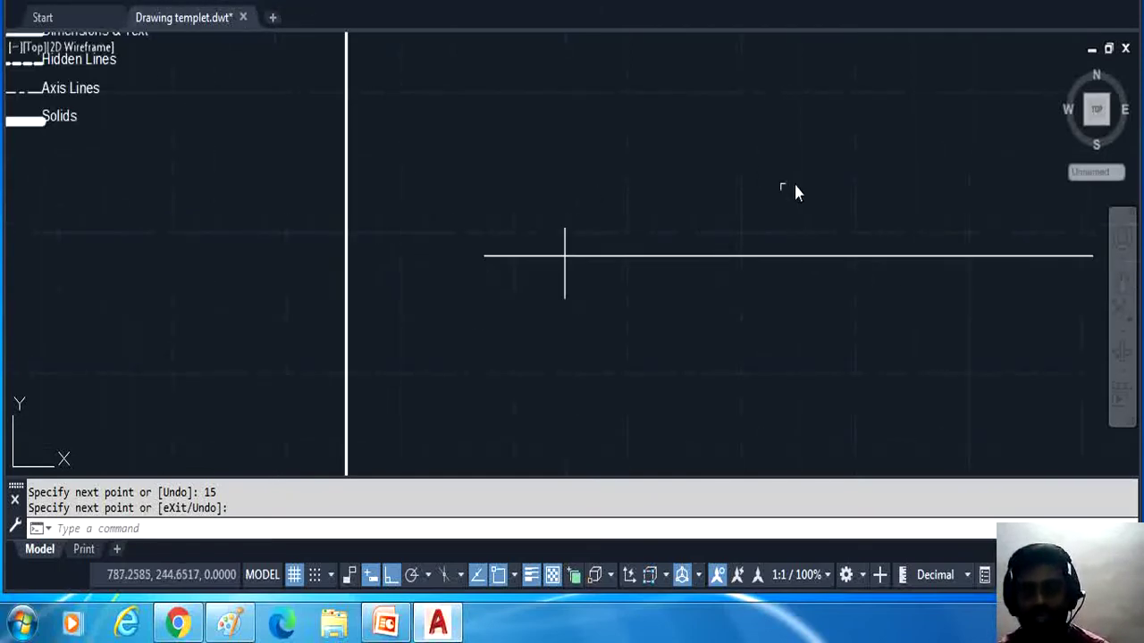
pyautogui.scroll(-2, 963, 125)
pyautogui.scroll(2, 983, 89)
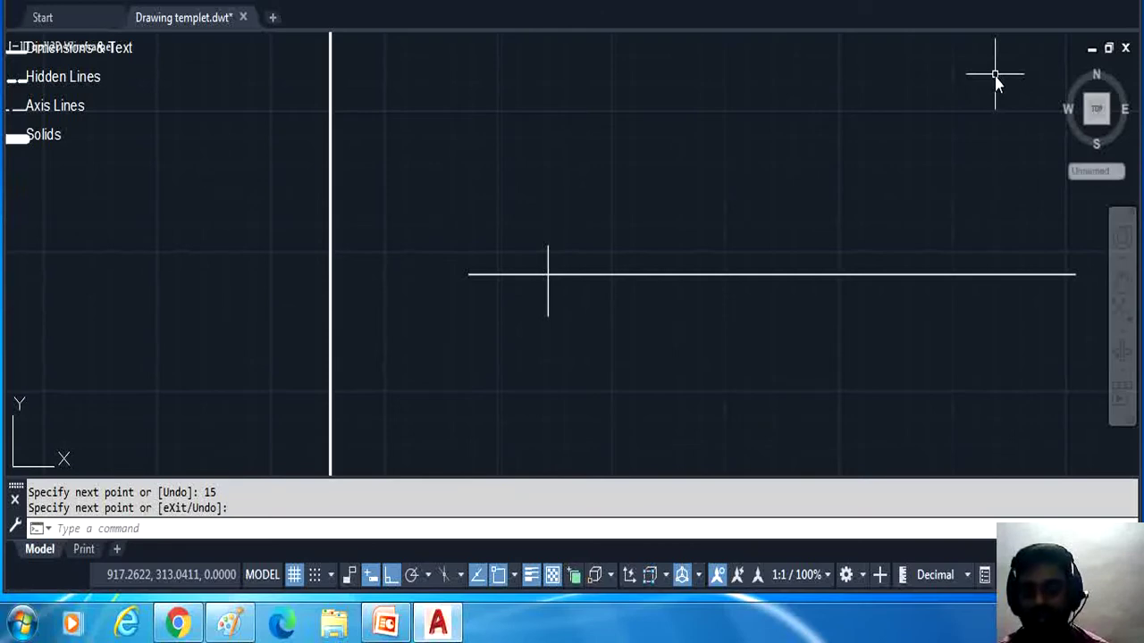
pyautogui.scroll(-2, 795, 217)
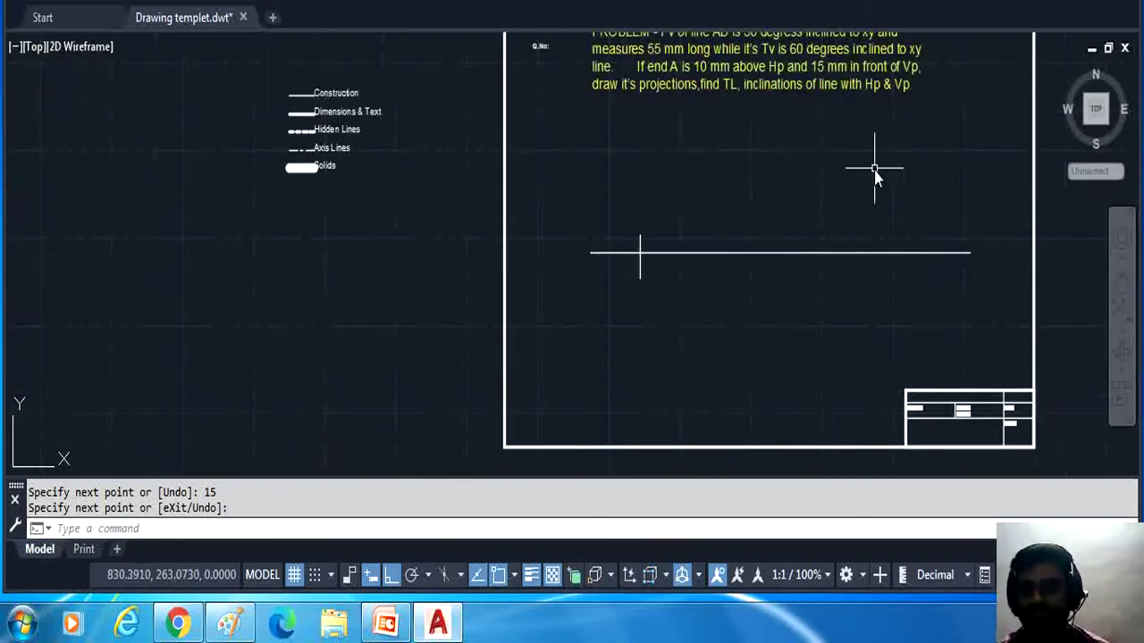
pyautogui.scroll(2, 874, 169)
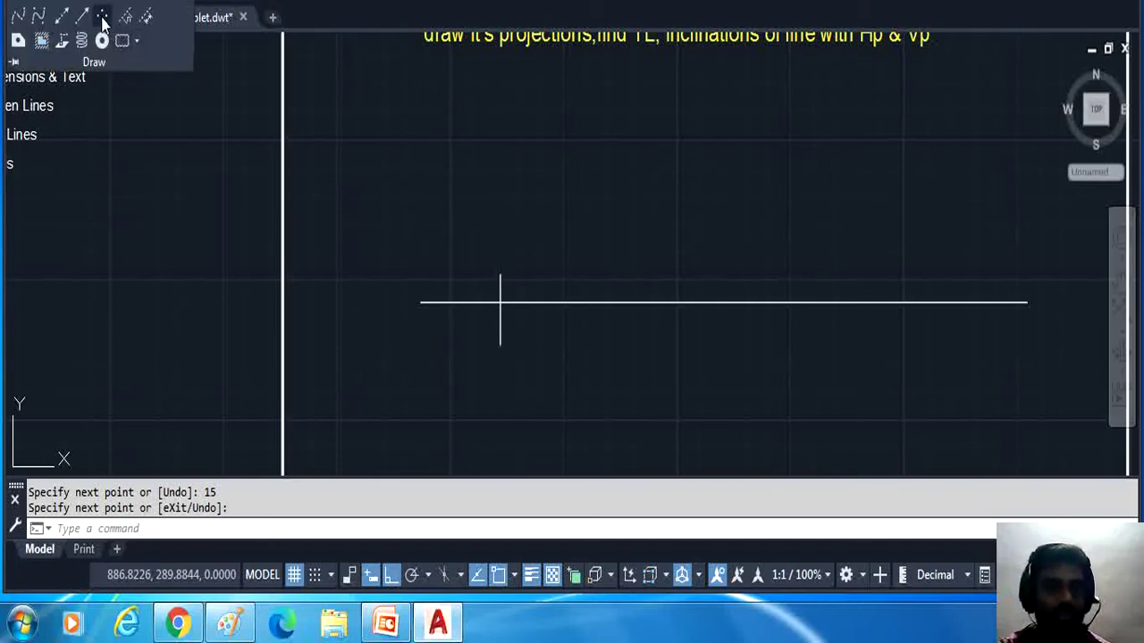
pyautogui.click(101, 16)
pyautogui.click(501, 274)
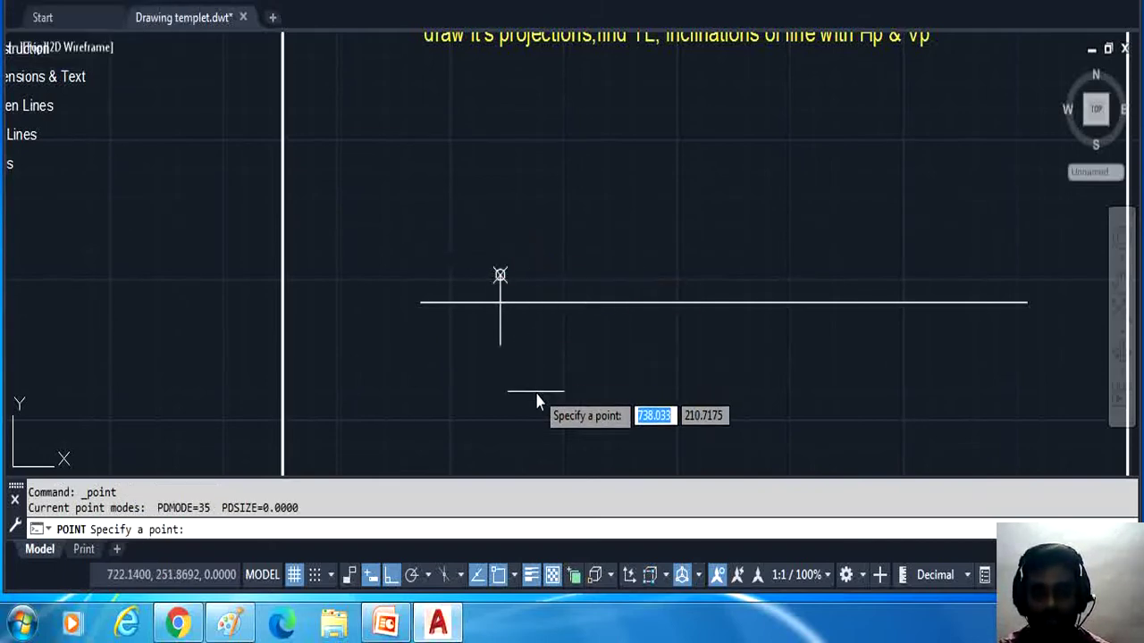
pyautogui.click(501, 344)
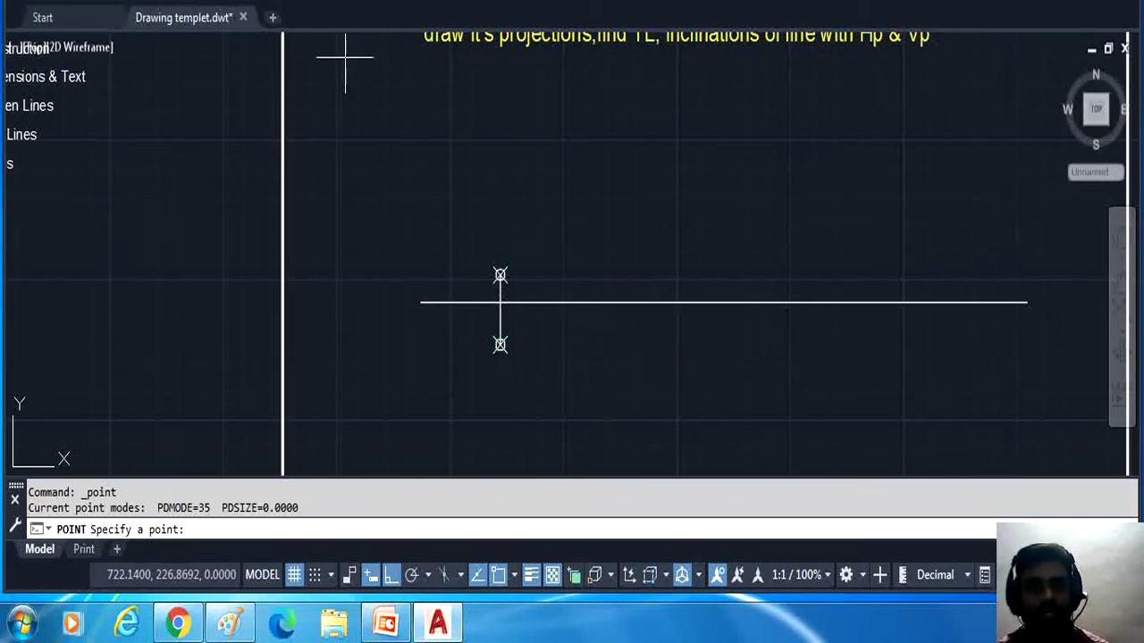
# Step: Add the multiline text label a' beside the point marker above the xy line
pyautogui.click(349, 10)
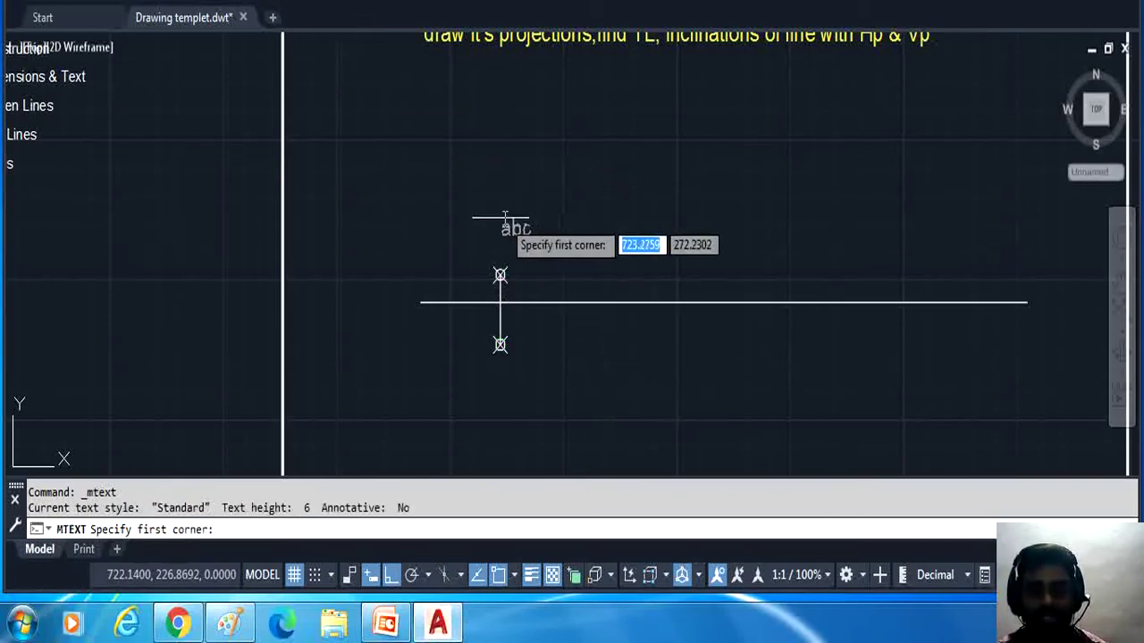
pyautogui.click(463, 255)
pyautogui.click(499, 278)
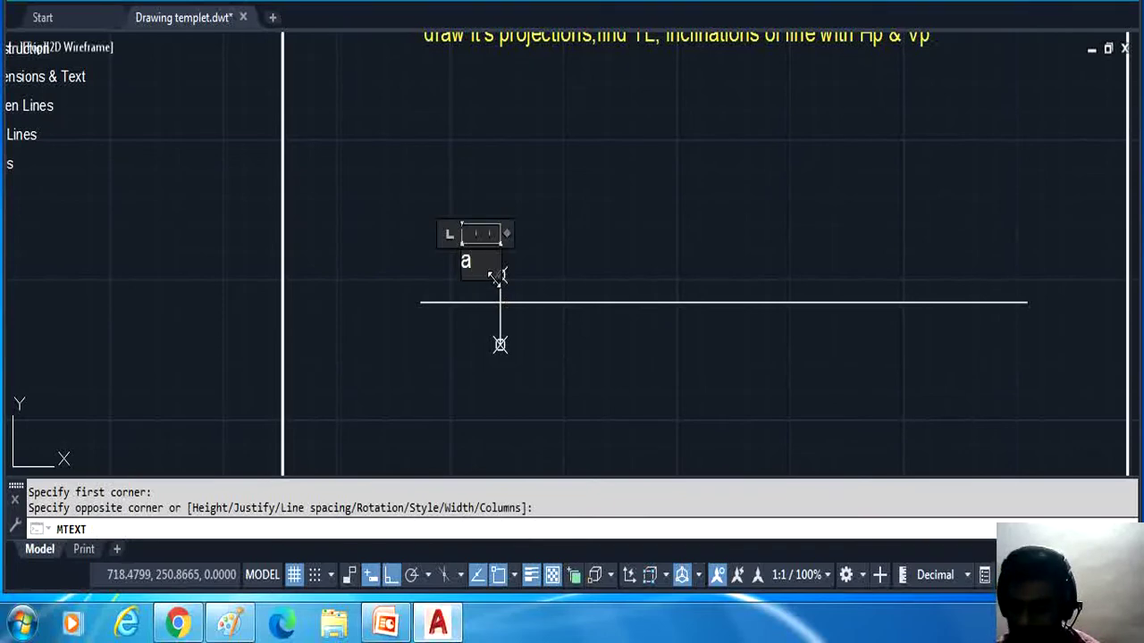
pyautogui.click(470, 356)
# Step: Add the multiline text label a beside the point marker below the xy line
pyautogui.press('Return')
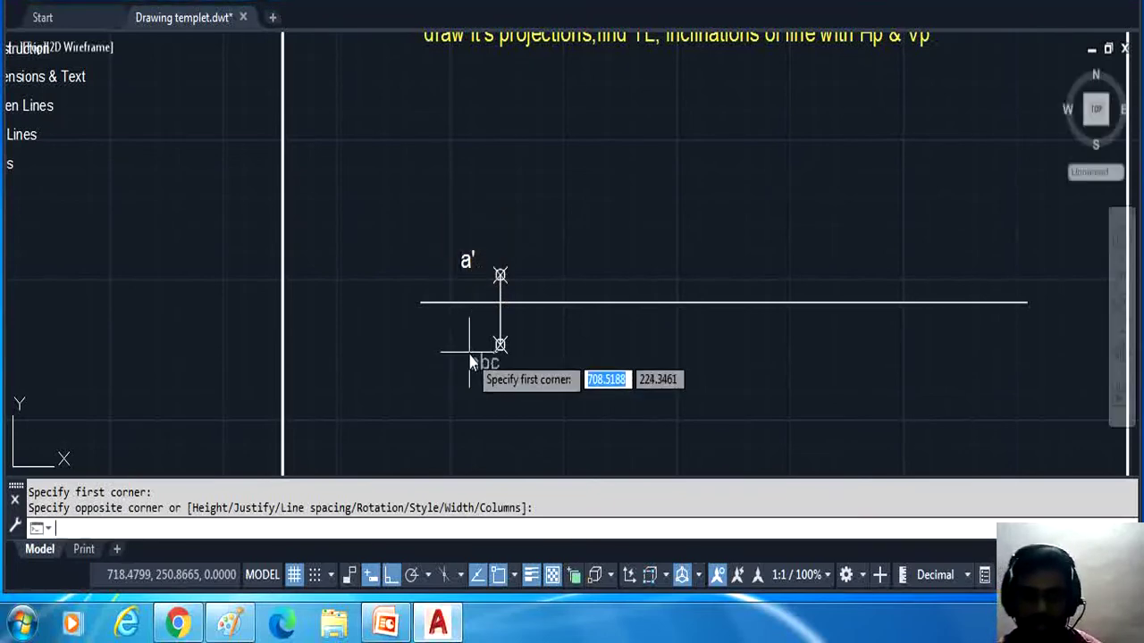
pyautogui.click(468, 356)
pyautogui.click(493, 375)
pyautogui.write('a')
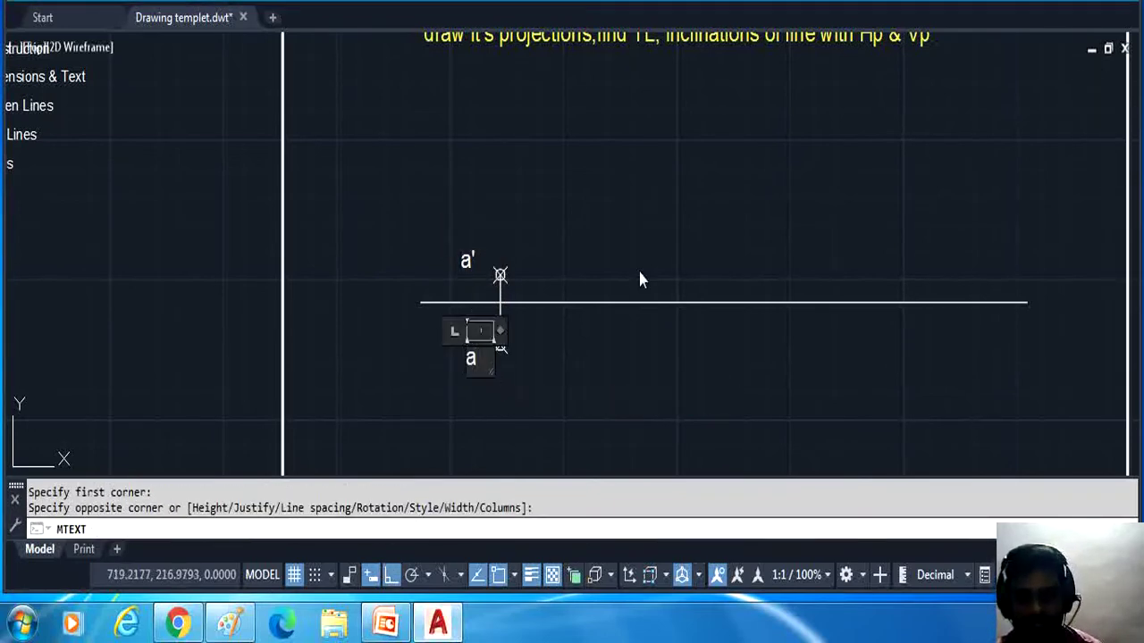
pyautogui.click(638, 268)
pyautogui.scroll(-2, 625, 221)
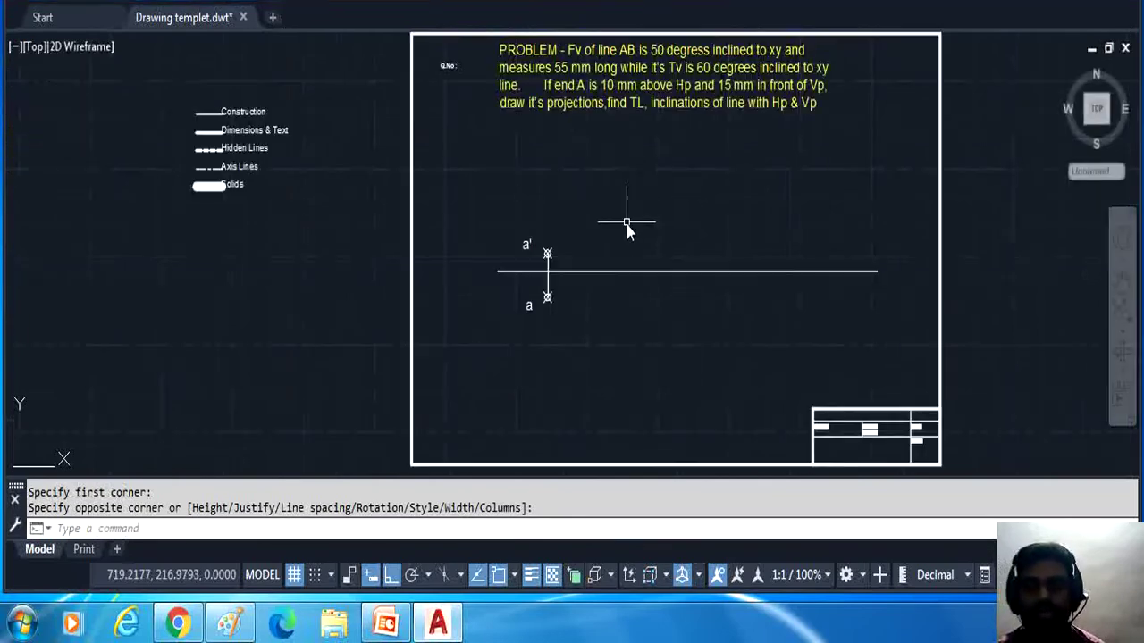
# Step: Draw the front view as a 55 mm line from point a', rising to the right at 50 degrees, with Ortho off
pyautogui.click(1123, 280)
pyautogui.moveTo(849, 273); pyautogui.dragTo(769, 272)
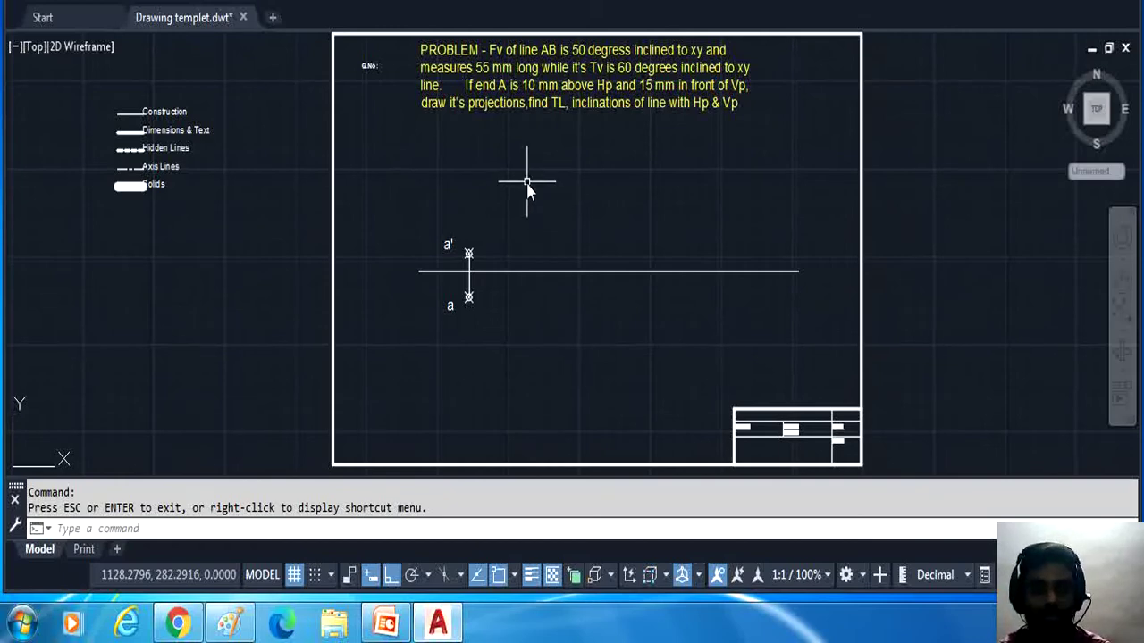
pyautogui.press('l')
pyautogui.press('Return')
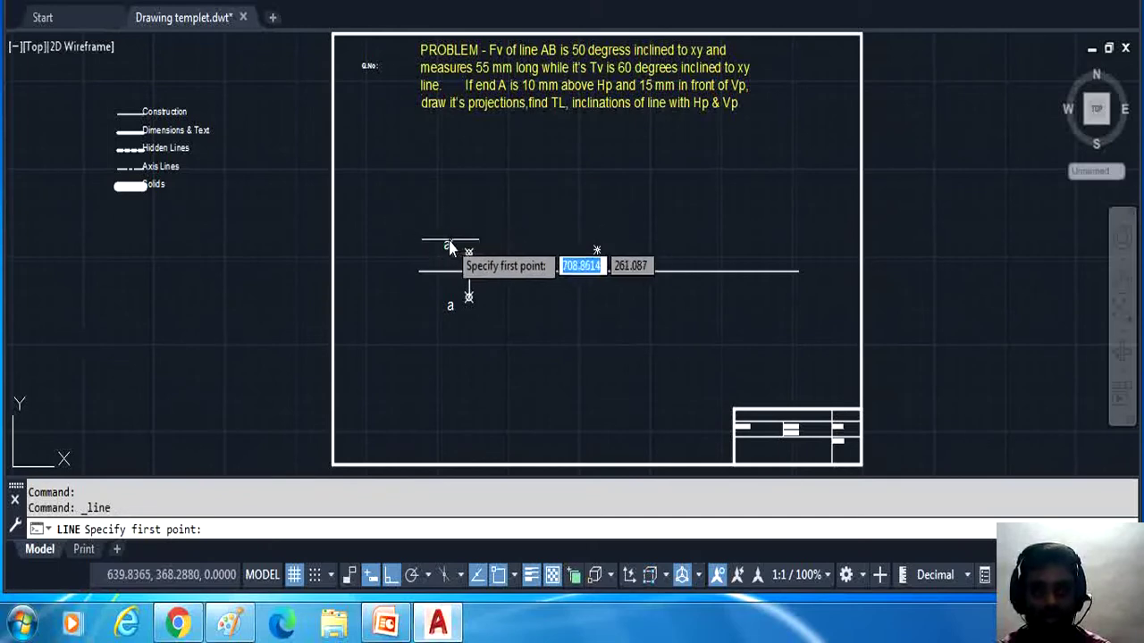
pyautogui.click(469, 254)
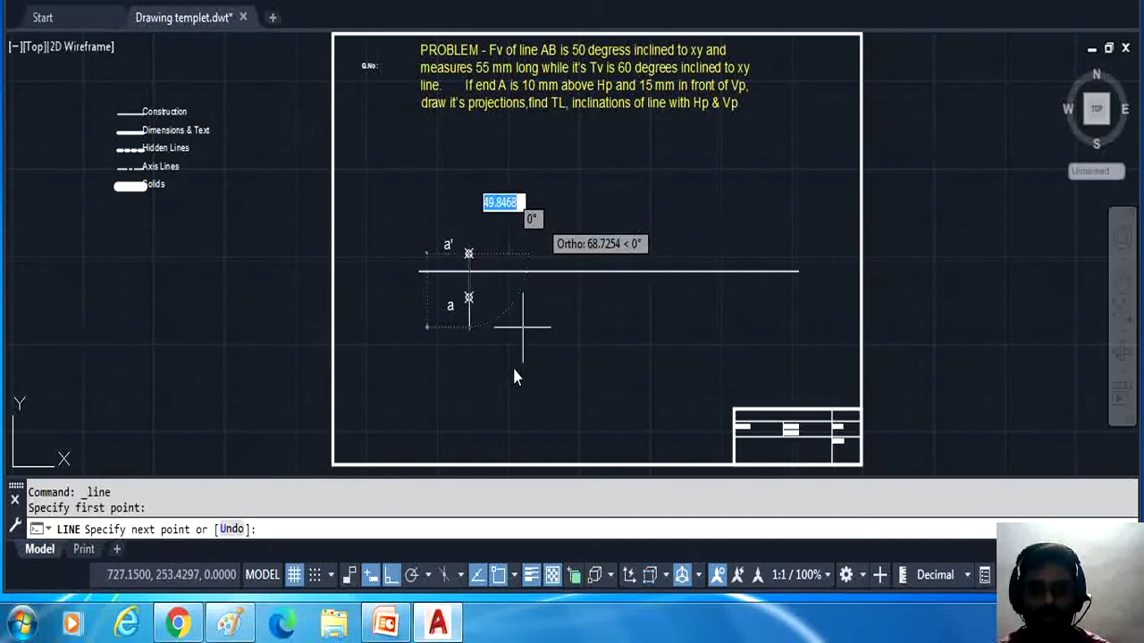
pyautogui.press('F8')
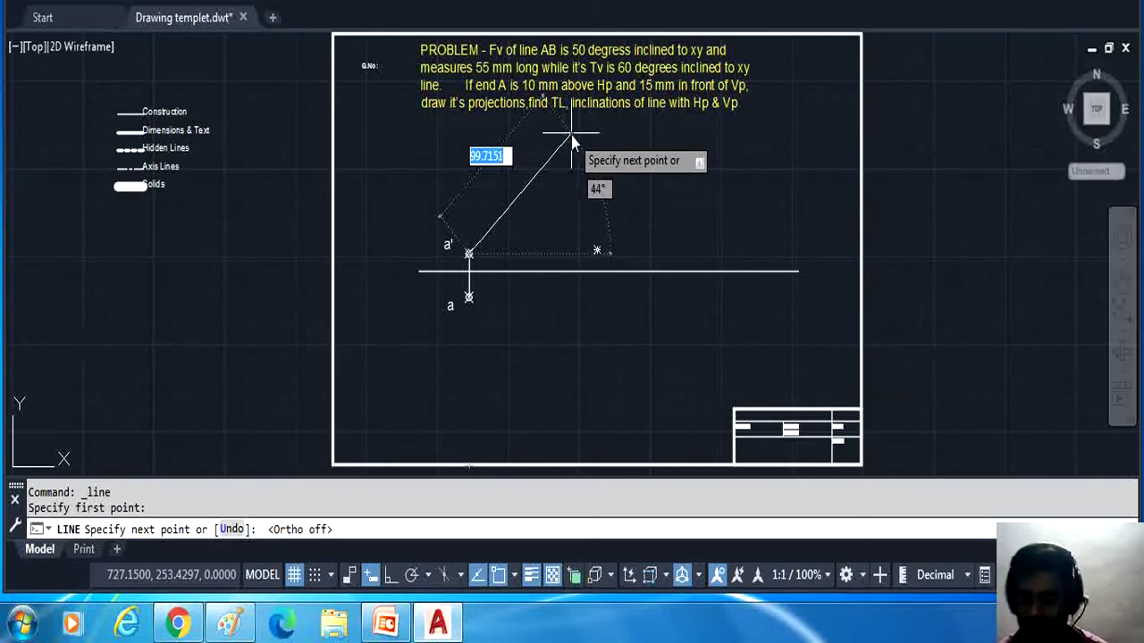
pyautogui.write('55')
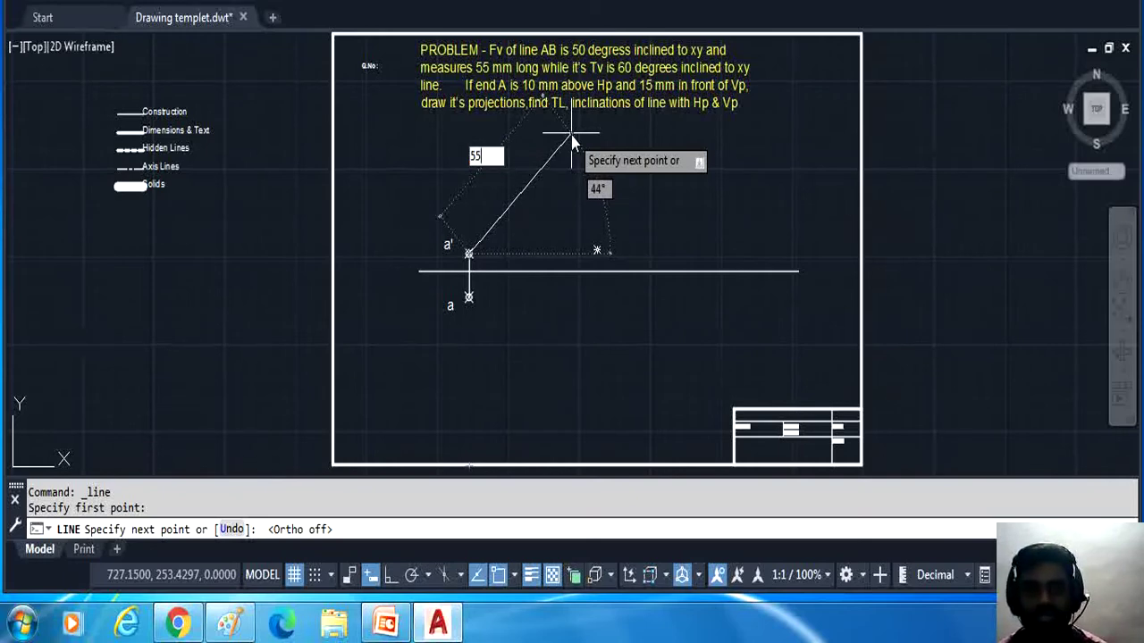
pyautogui.press('Tab')
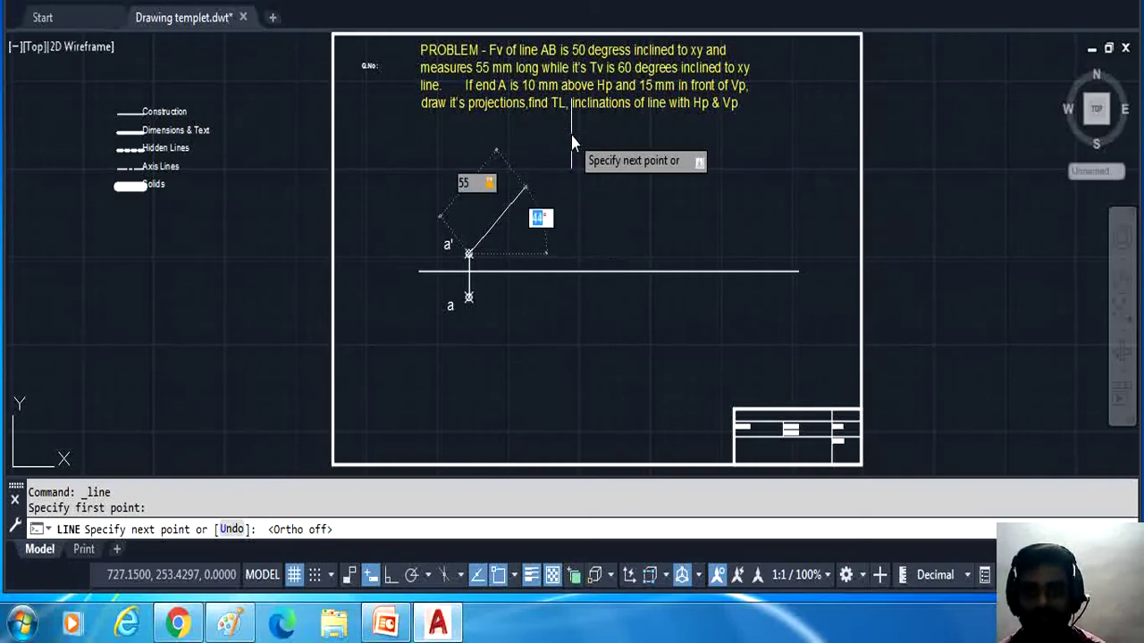
pyautogui.write('50')
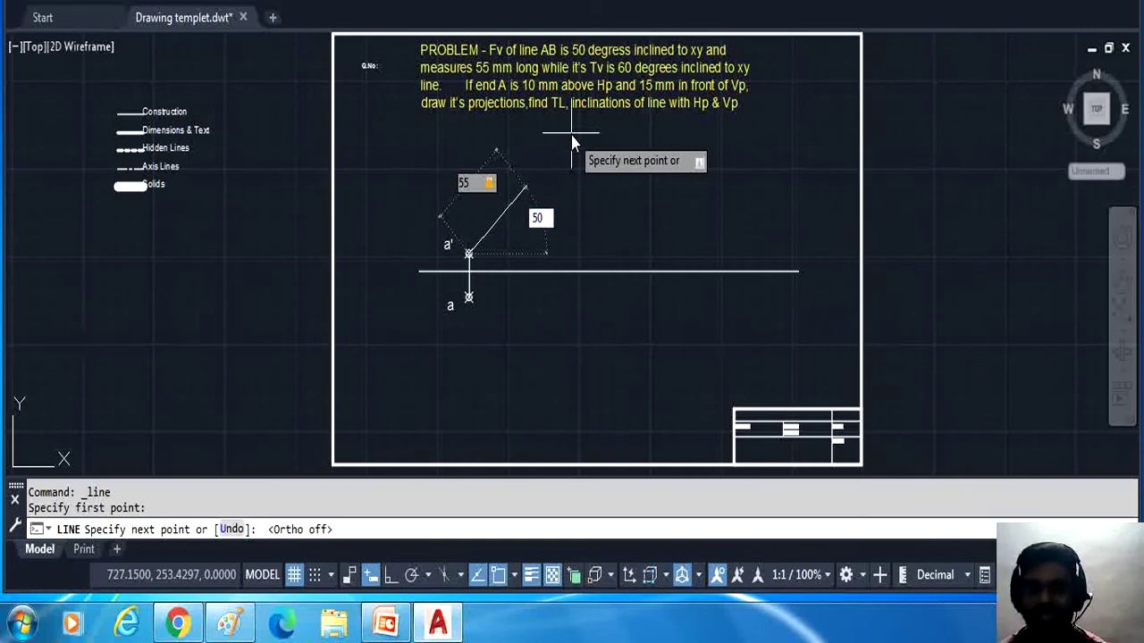
pyautogui.press('Return')
pyautogui.press('Return')
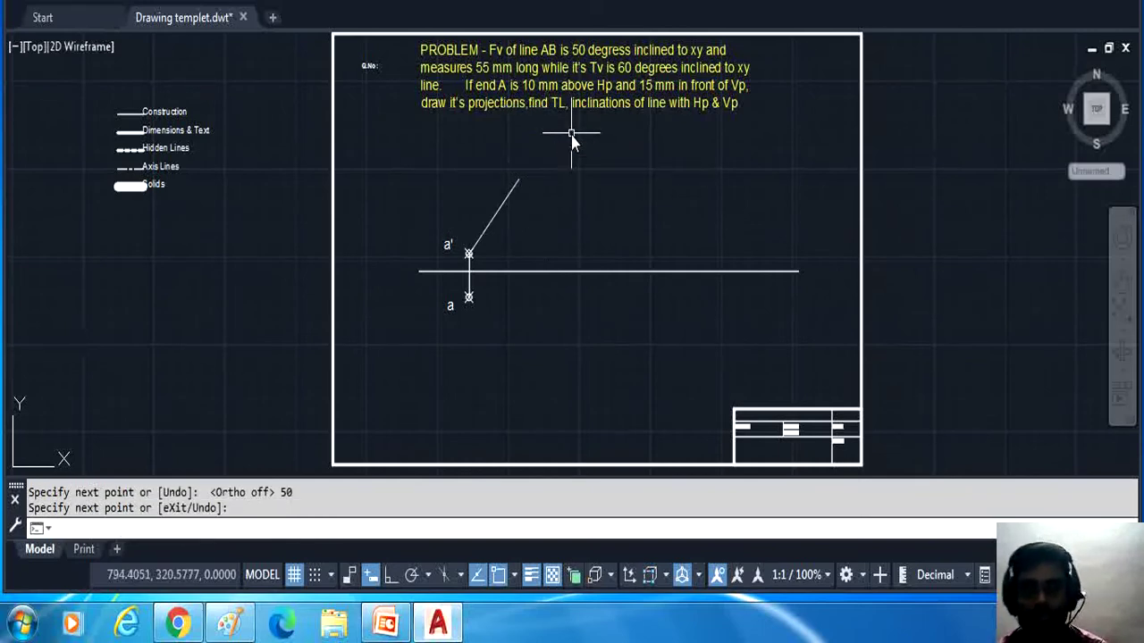
pyautogui.scroll(2, 515, 259)
pyautogui.press('Return')
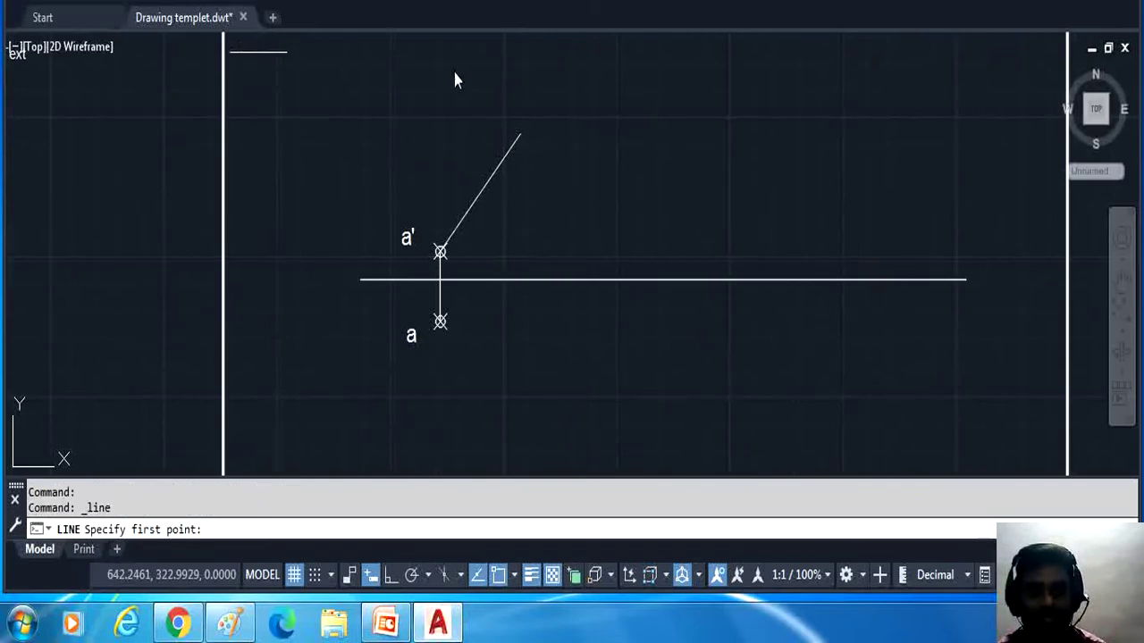
pyautogui.click(407, 134)
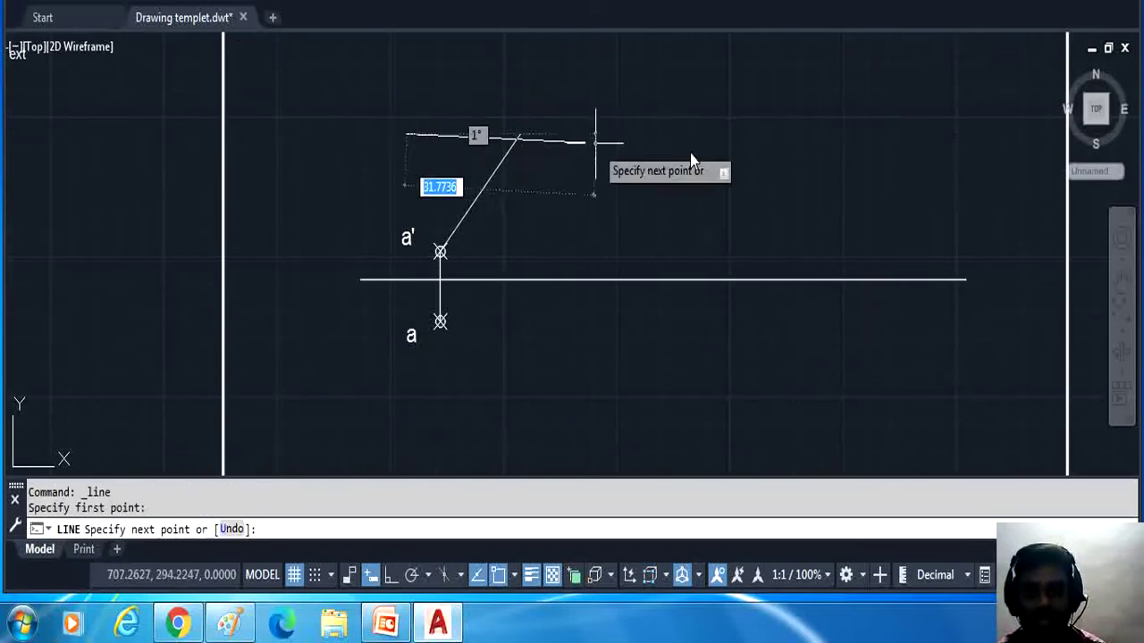
pyautogui.press('Escape')
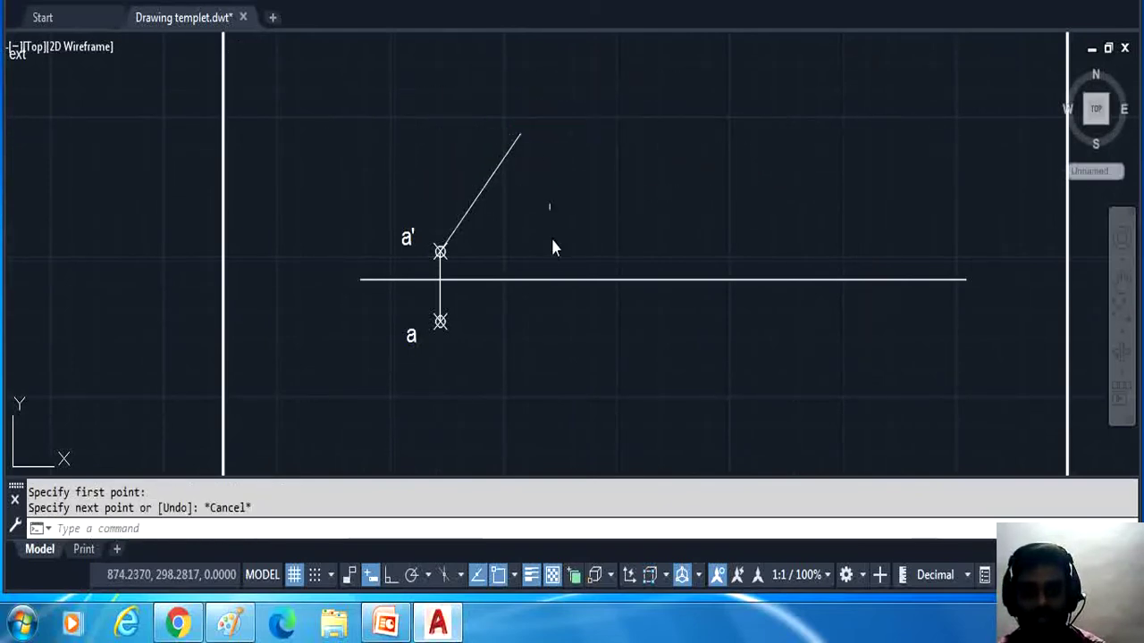
# Step: With Ortho on, draw a horizontal locus line through the upper end of the 55 mm line, extending well to its right
pyautogui.click(391, 577)
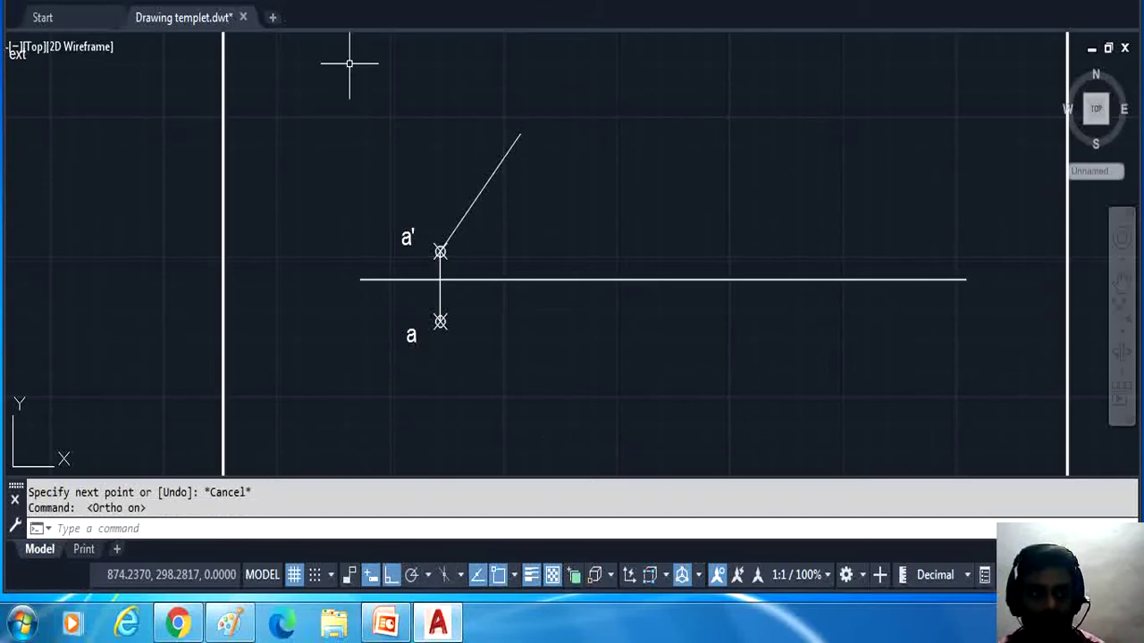
pyautogui.press('Return')
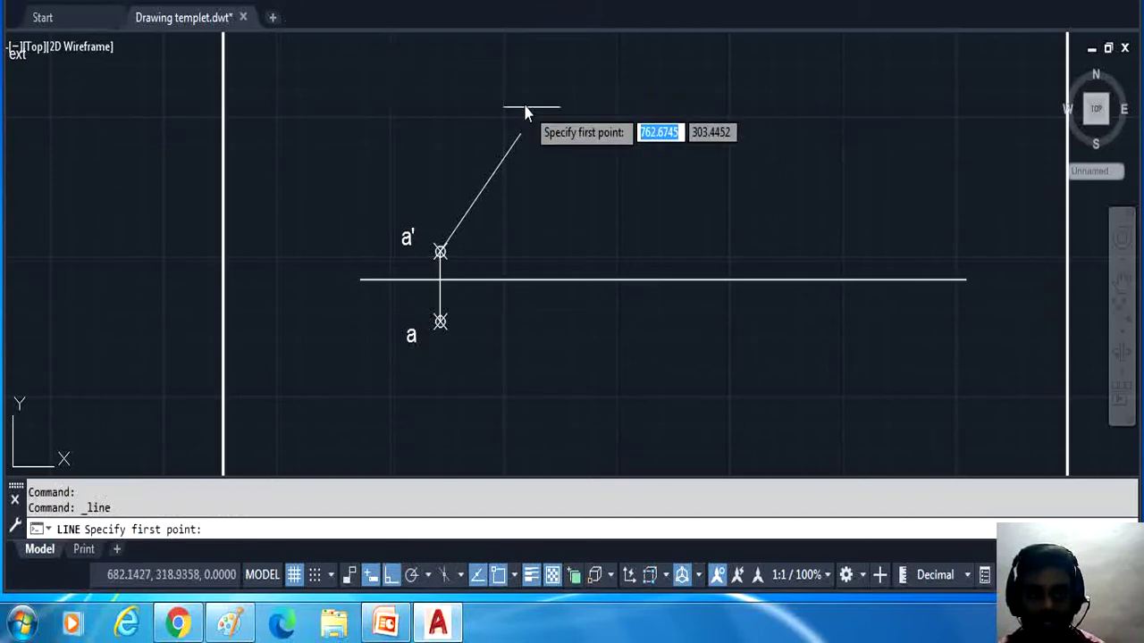
pyautogui.click(454, 136)
pyautogui.click(761, 118)
pyautogui.rightClick(848, 88)
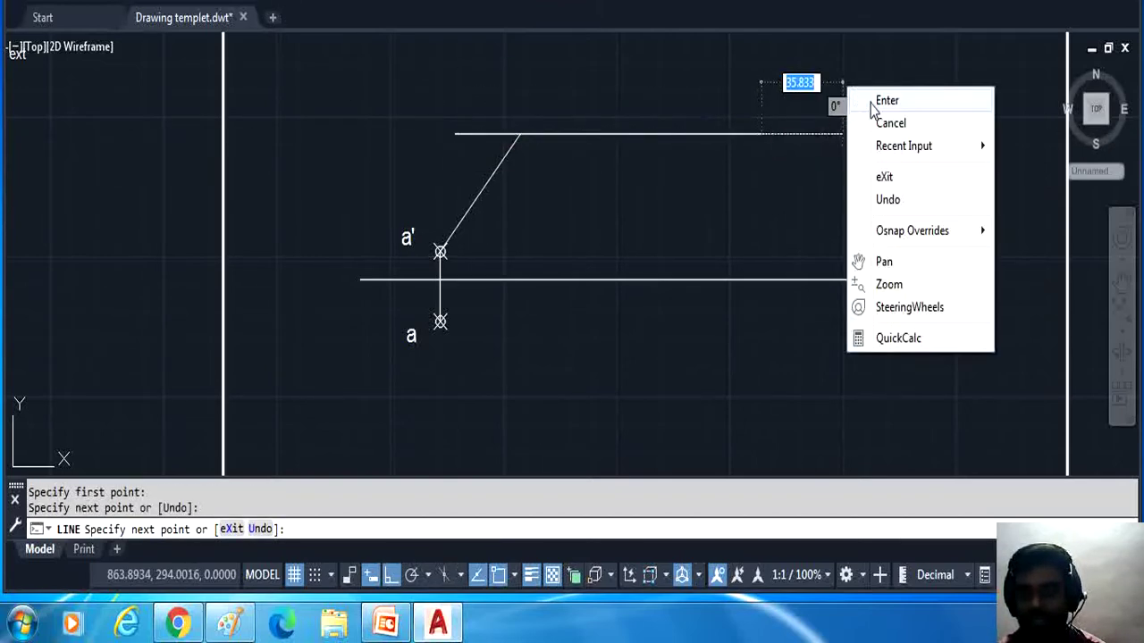
pyautogui.click(885, 101)
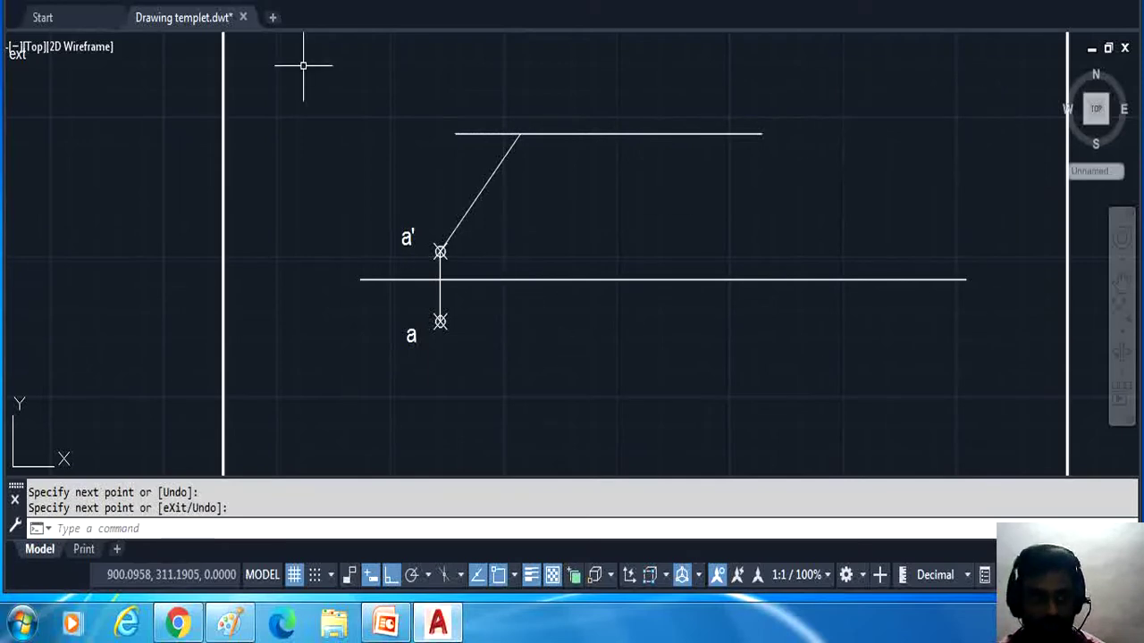
# Step: Draw a vertical projector from the upper end of the 55 mm line down across xy to just above the sheet's lower border
pyautogui.press('Return')
pyautogui.scroll(-2, 465, 184)
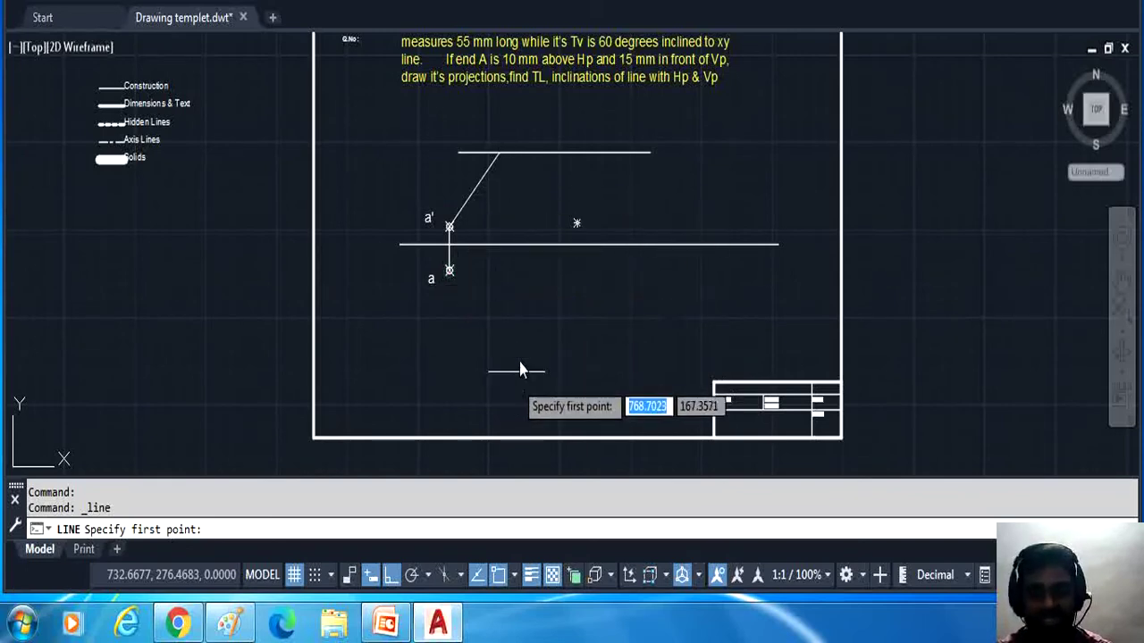
pyautogui.click(499, 153)
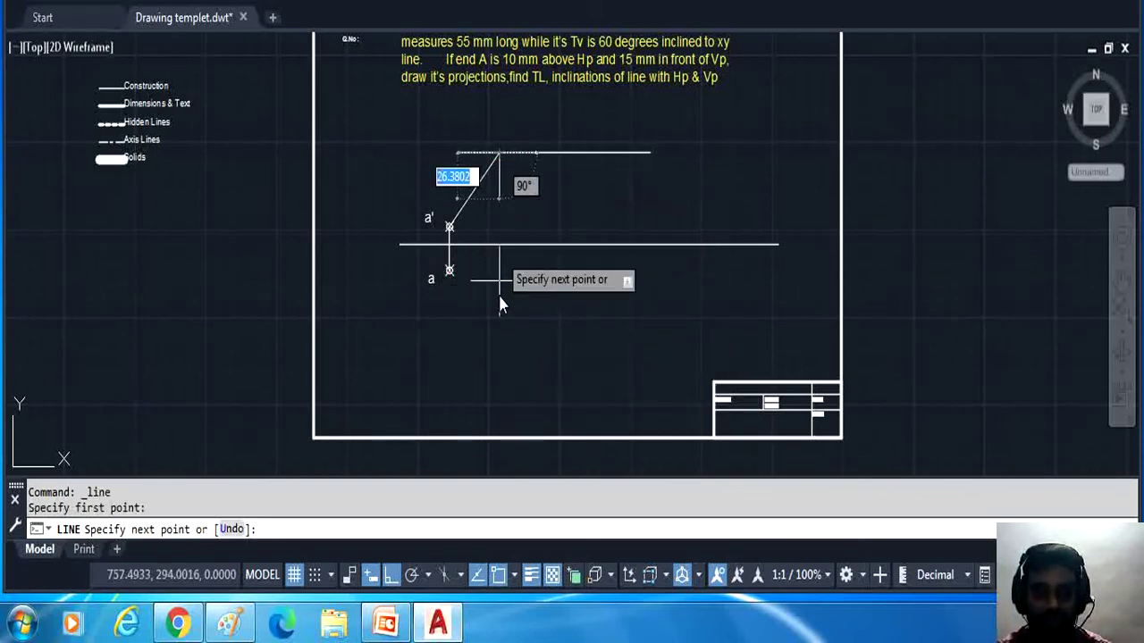
pyautogui.click(498, 426)
pyautogui.rightClick(602, 318)
pyautogui.click(630, 327)
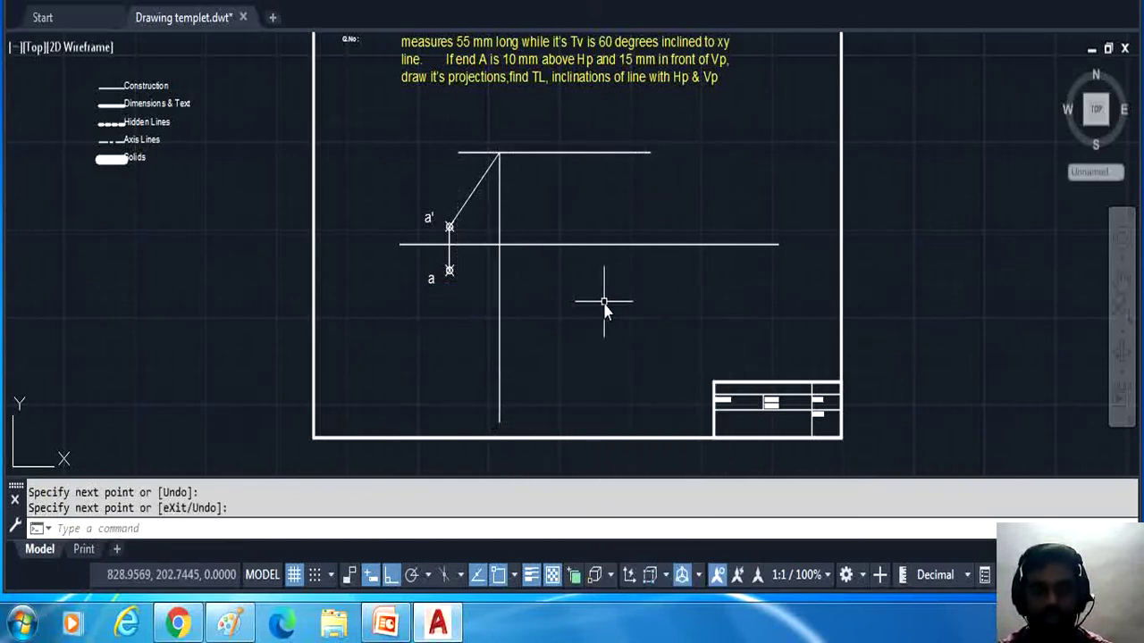
# Step: With Ortho off, draw a line about 147 mm long from point a, sloping down to the right at 60 degrees across the projector
pyautogui.scroll(2, 602, 301)
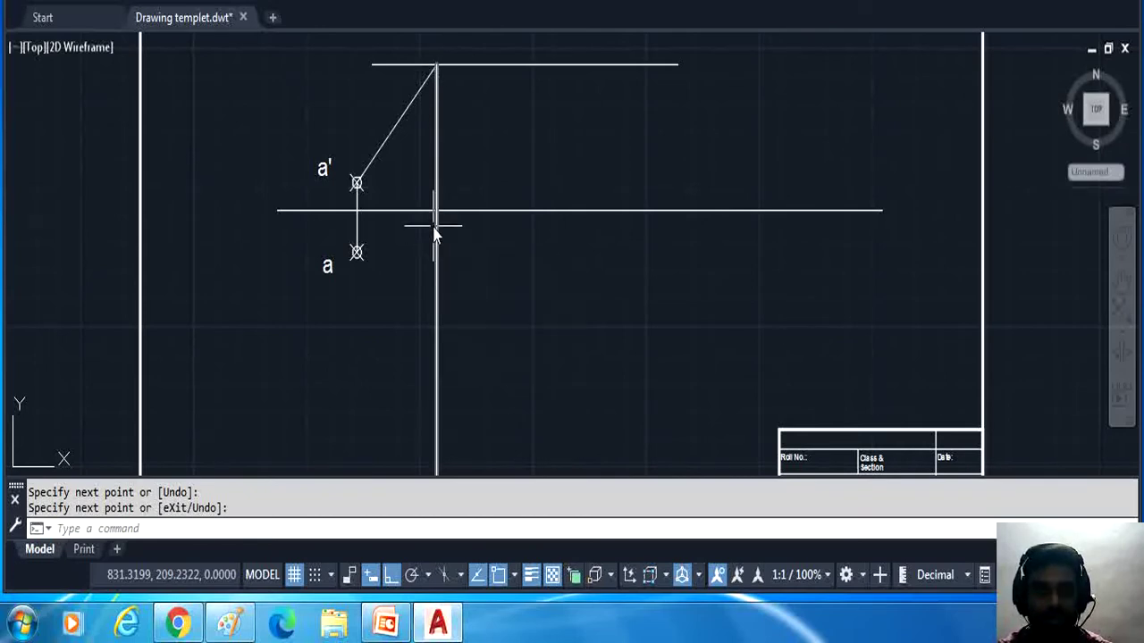
pyautogui.scroll(-2, 435, 230)
pyautogui.press('Return')
pyautogui.press('Return')
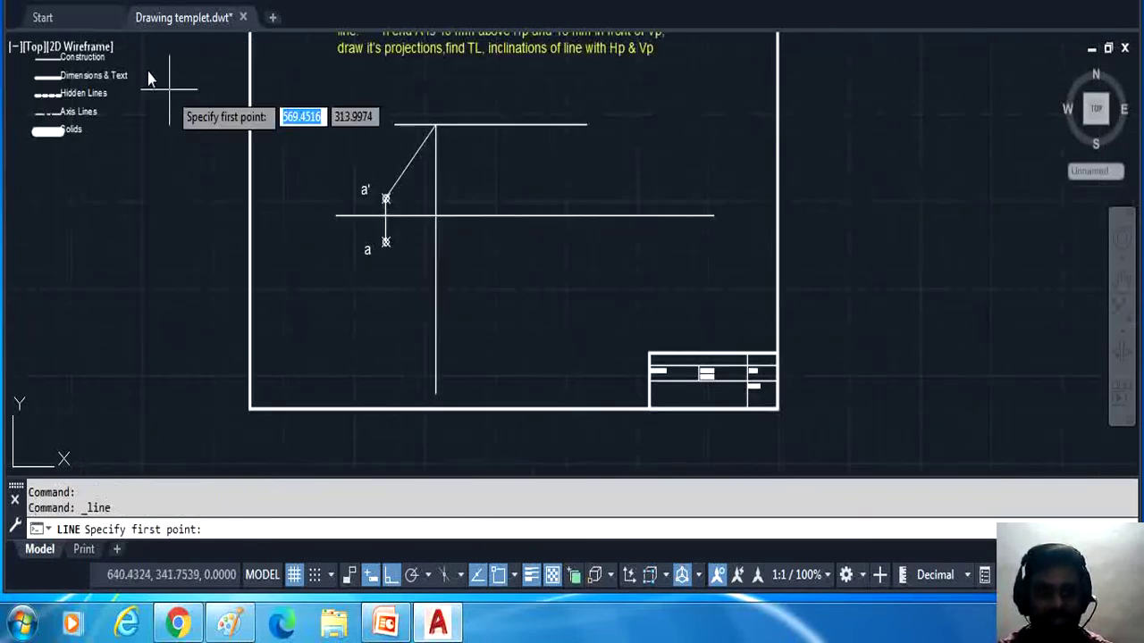
pyautogui.click(385, 241)
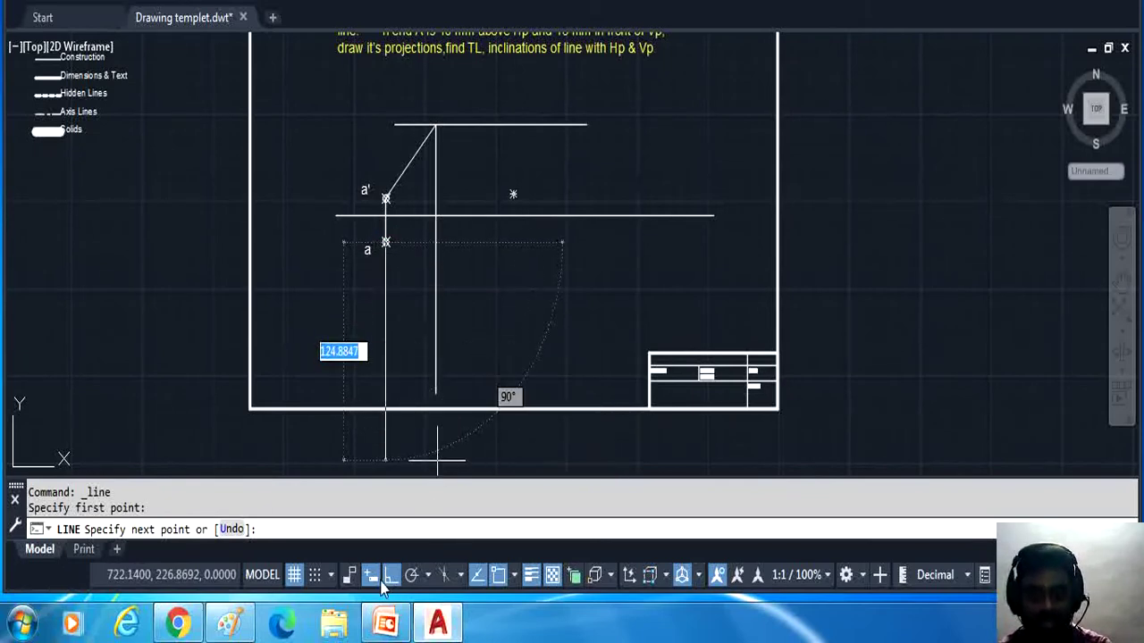
pyautogui.press('F8')
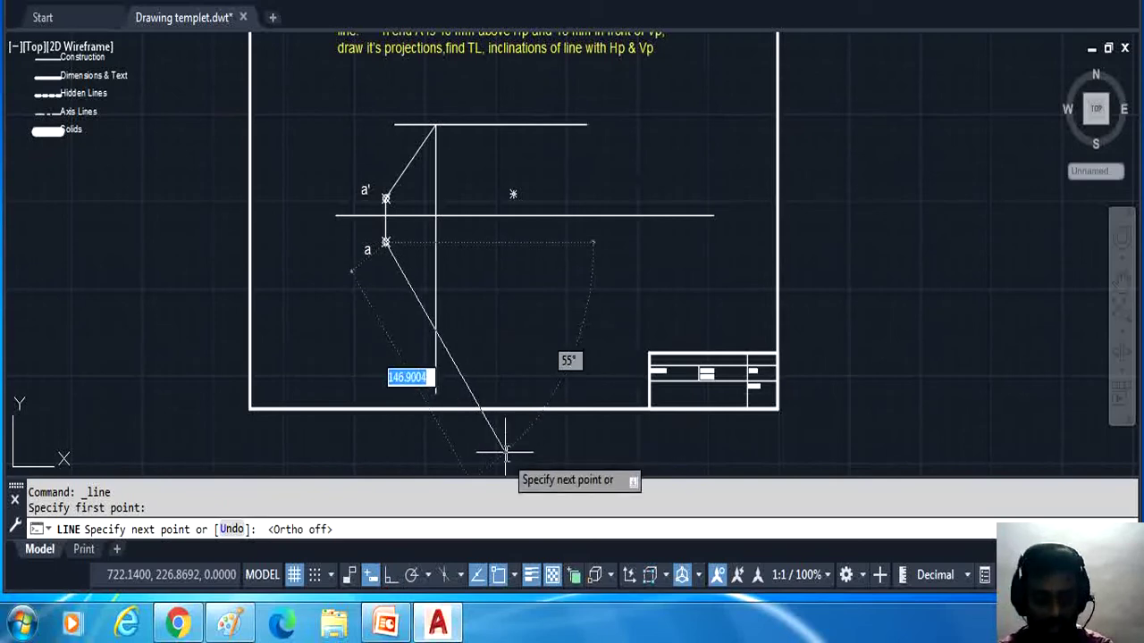
pyautogui.press('Tab')
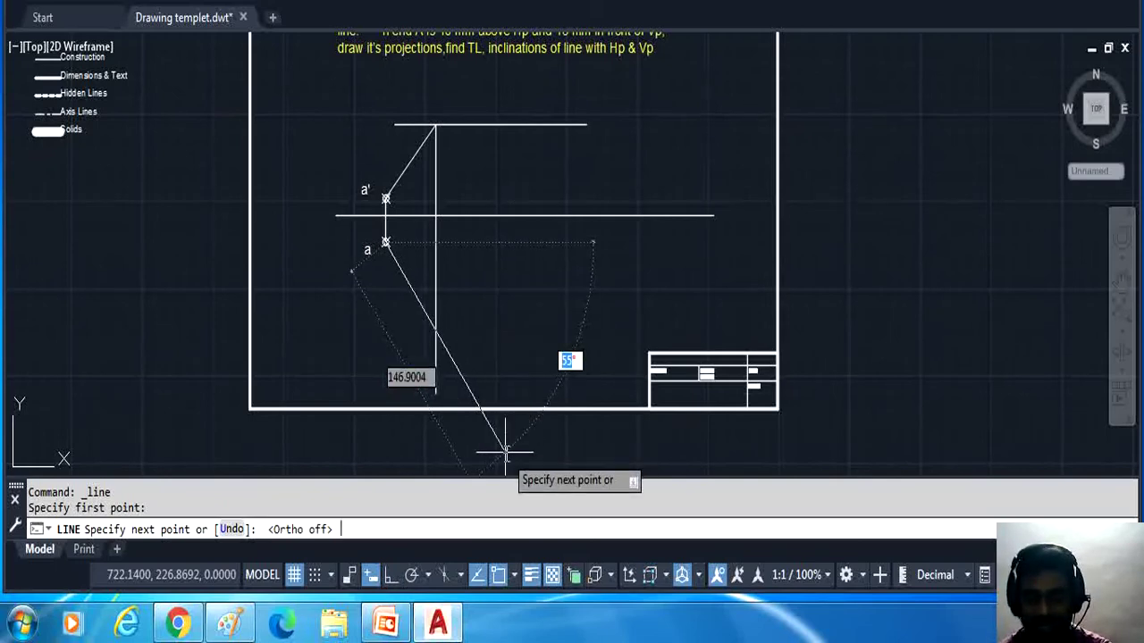
pyautogui.write('60')
pyautogui.press('Return')
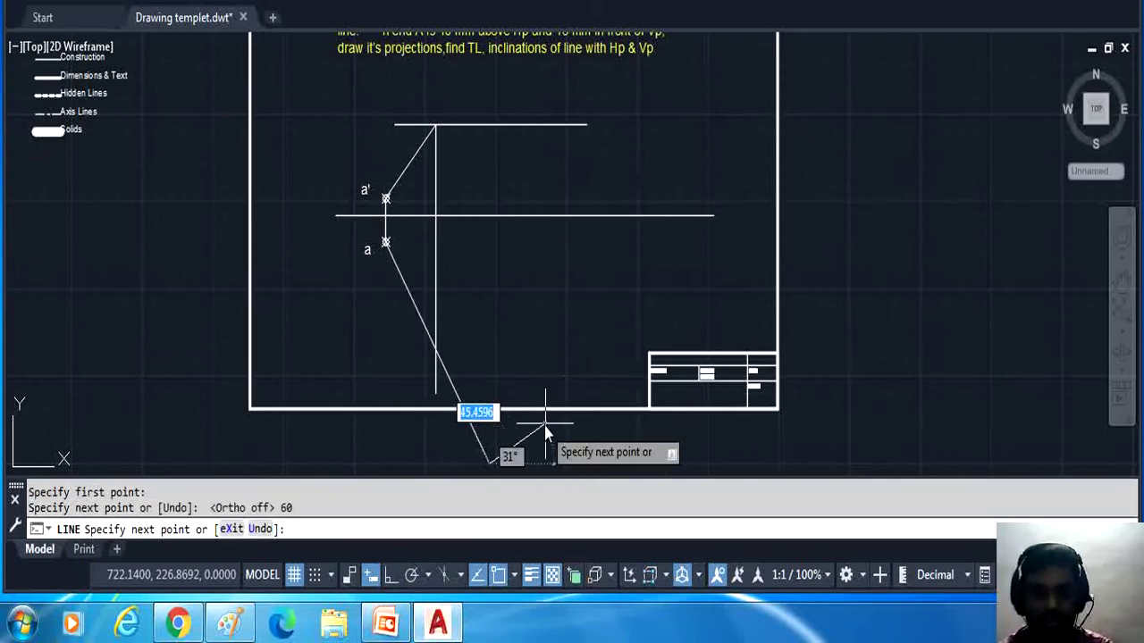
pyautogui.rightClick(540, 260)
pyautogui.click(576, 274)
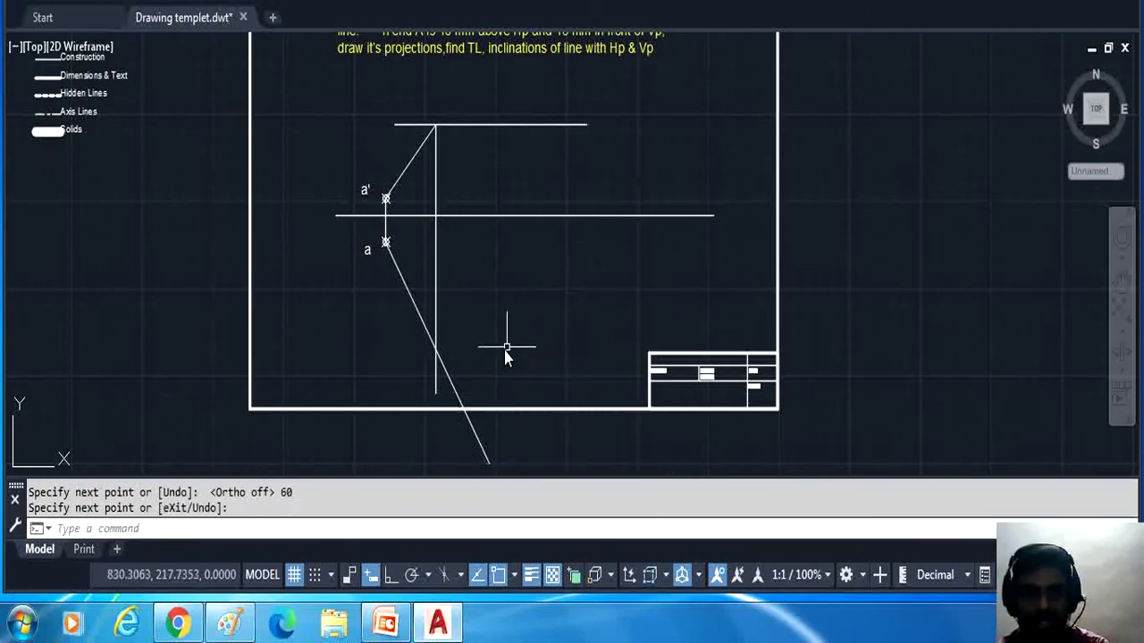
# Step: Trim the projector below its intersection with the 60-degree line, and trim that line between the projector and the sheet's lower border
pyautogui.scroll(2, 503, 351)
pyautogui.scroll(-2, 500, 358)
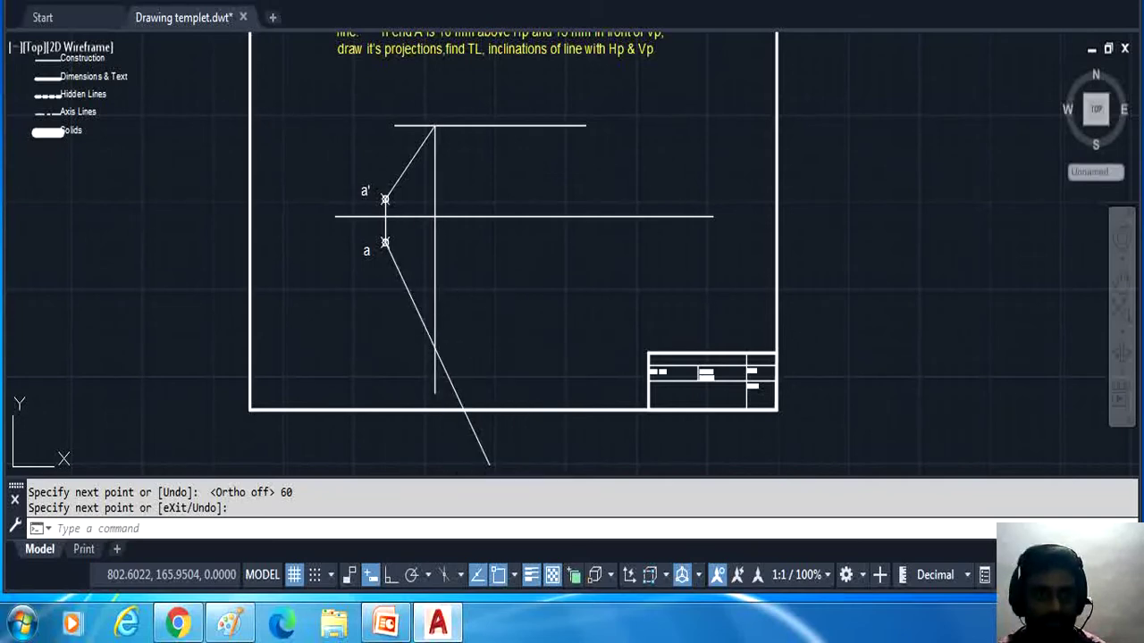
pyautogui.press('Escape')
pyautogui.write('tr')
pyautogui.press('Return')
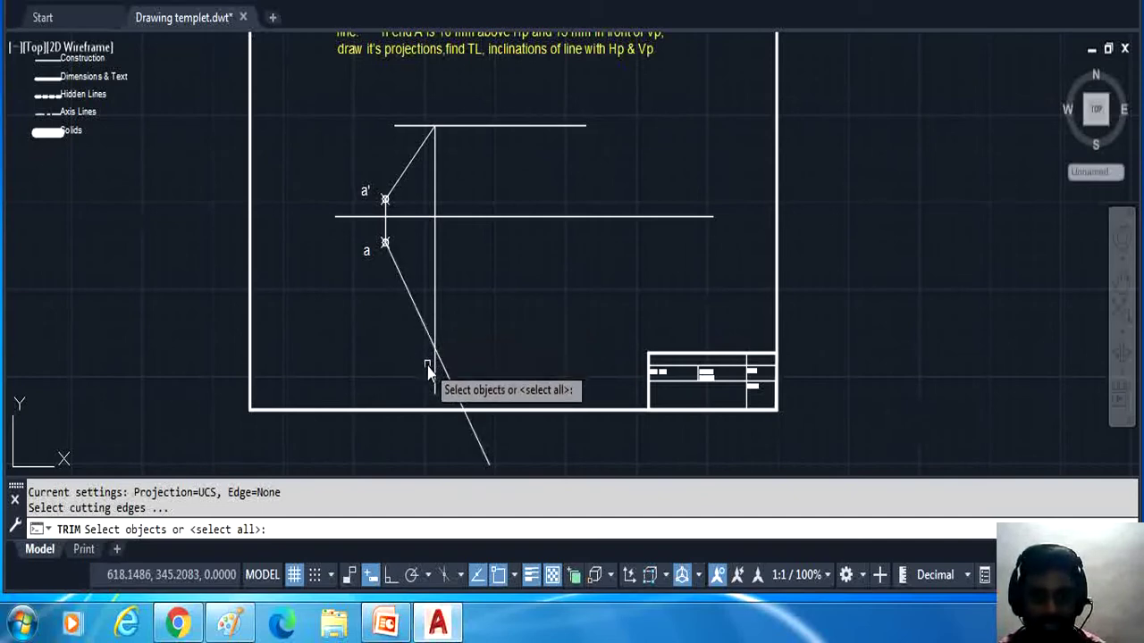
pyautogui.press('Return')
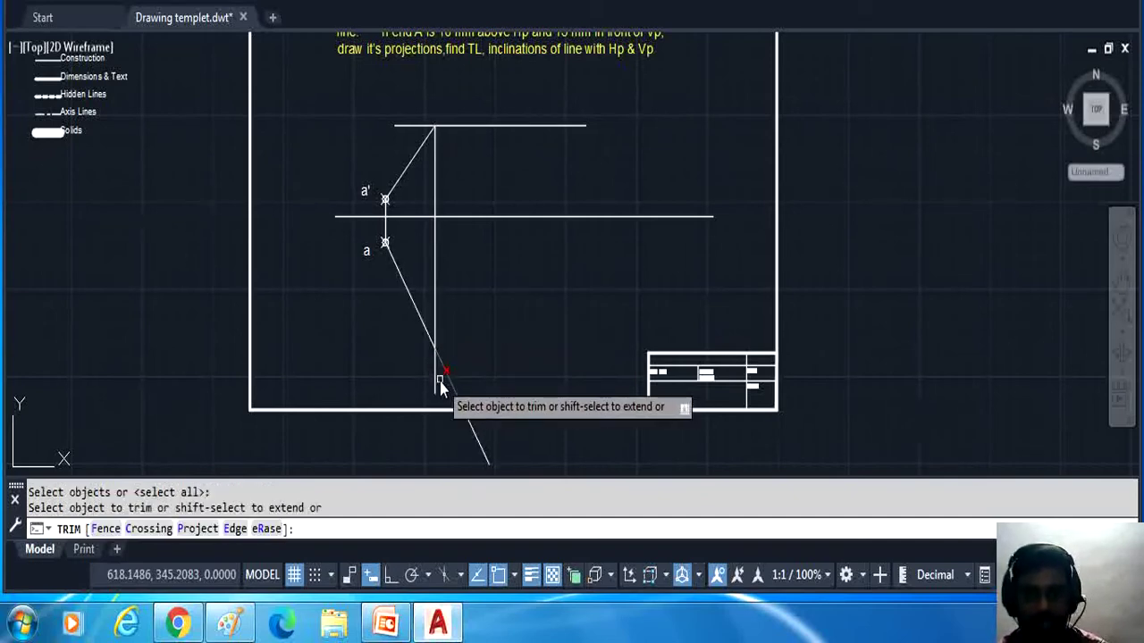
pyautogui.click(445, 375)
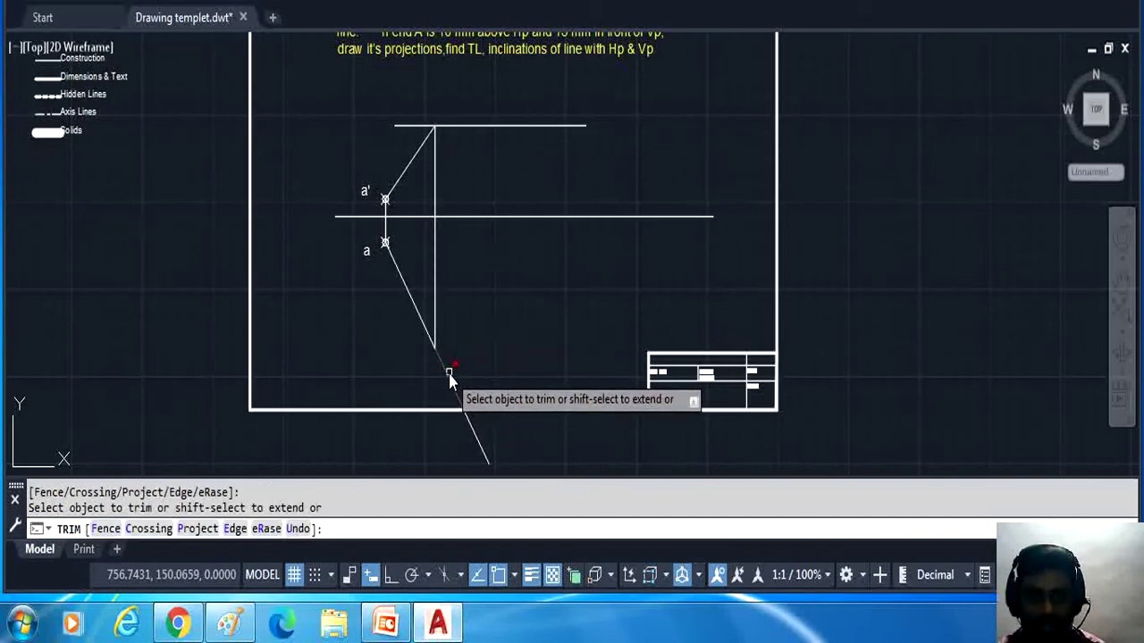
pyautogui.click(450, 376)
pyautogui.click(473, 404)
pyautogui.press('Escape')
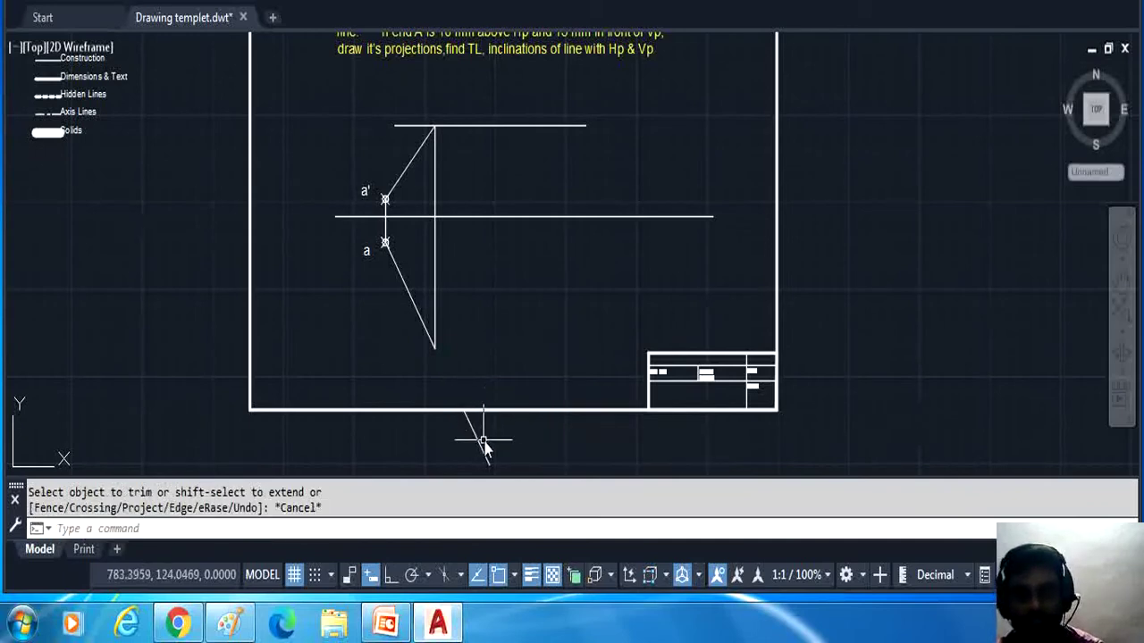
# Step: Erase the leftover piece of the 60-degree line below the sheet's lower border
pyautogui.click(480, 442)
pyautogui.press('Delete')
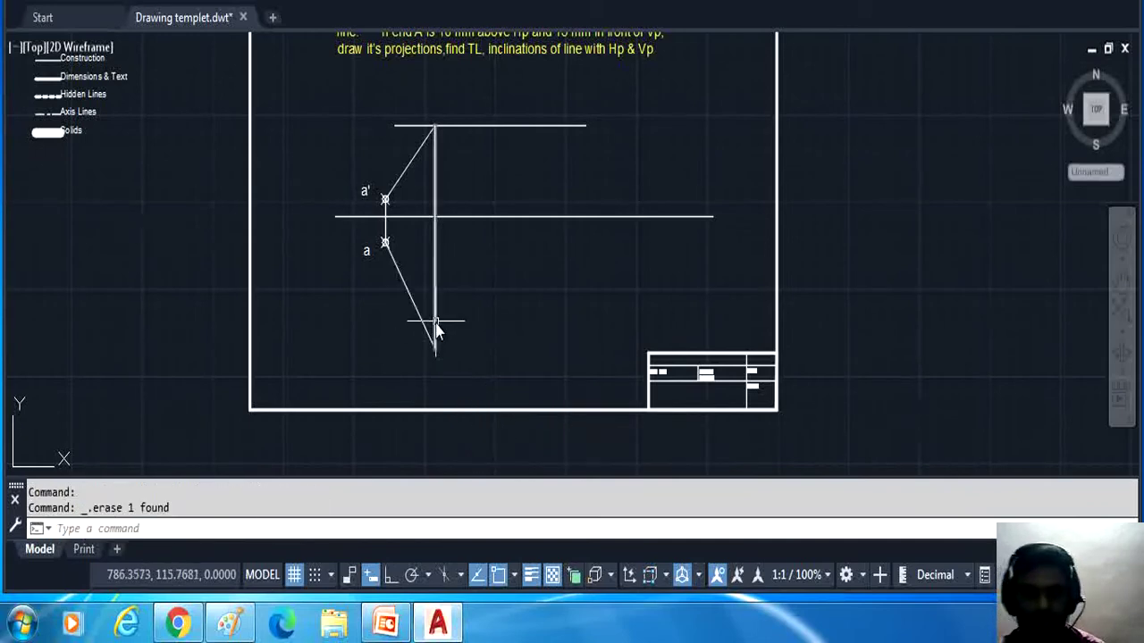
pyautogui.press('l')
pyautogui.press('Return')
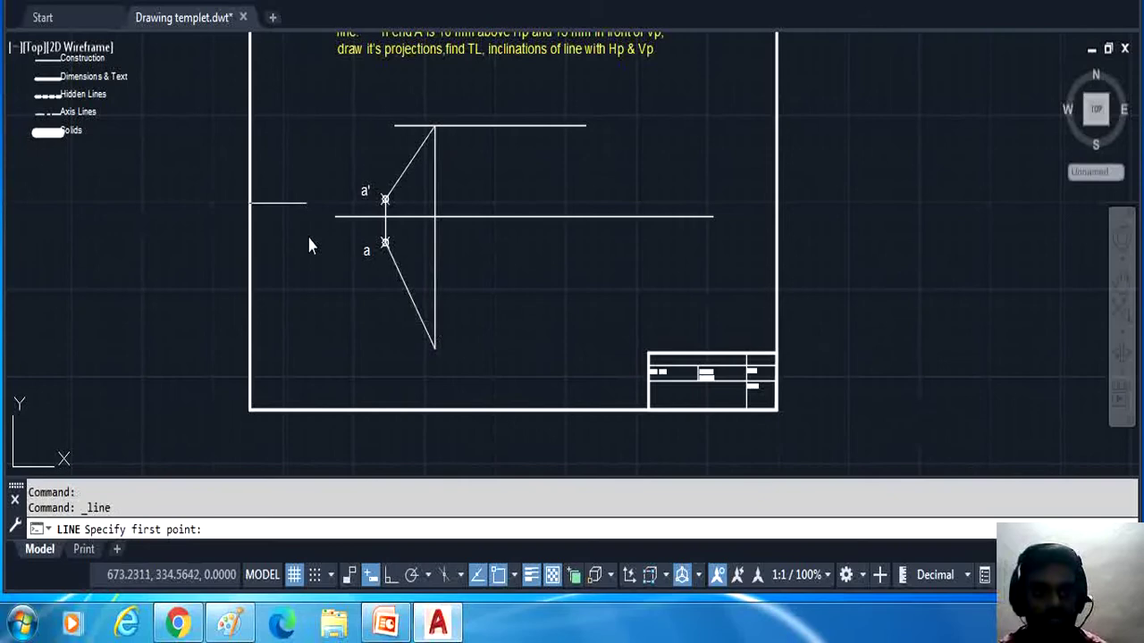
pyautogui.click(432, 350)
pyautogui.click(351, 353)
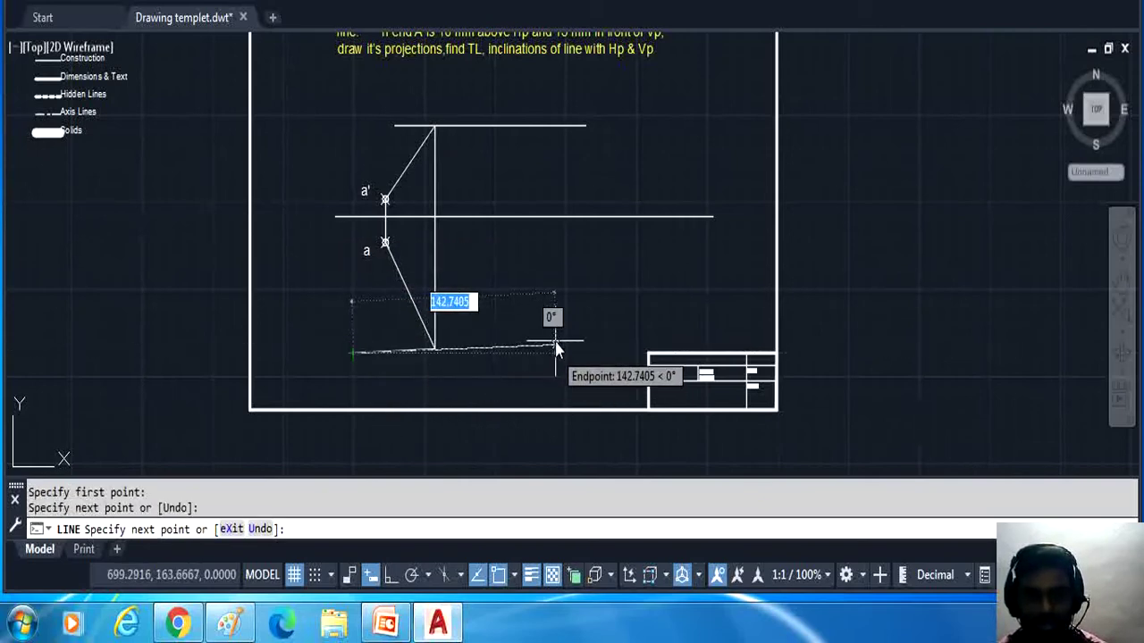
pyautogui.press('Escape')
# Step: Turn Ortho on and erase the slightly slanted line at the lower end of the 60-degree line
pyautogui.click(390, 577)
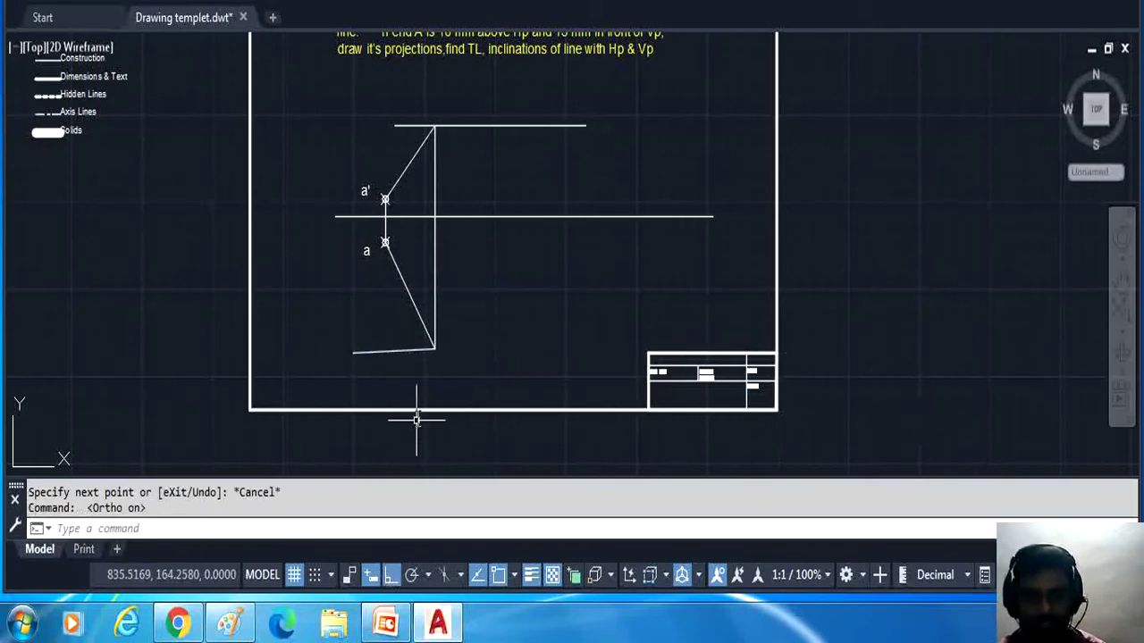
pyautogui.press('Escape')
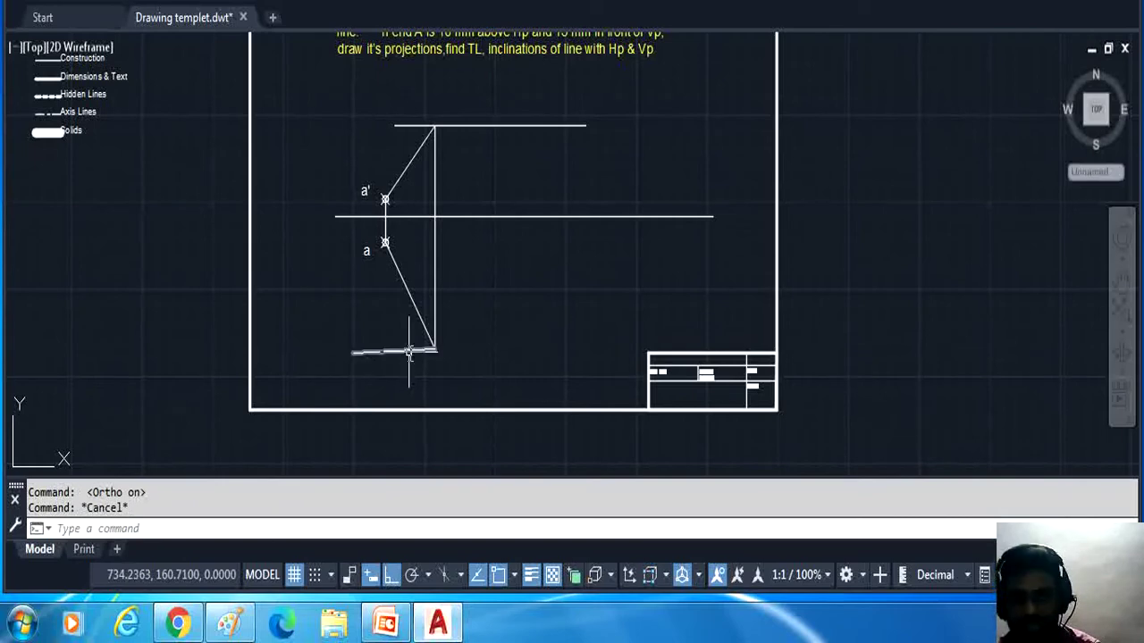
pyautogui.click(407, 352)
pyautogui.press('Delete')
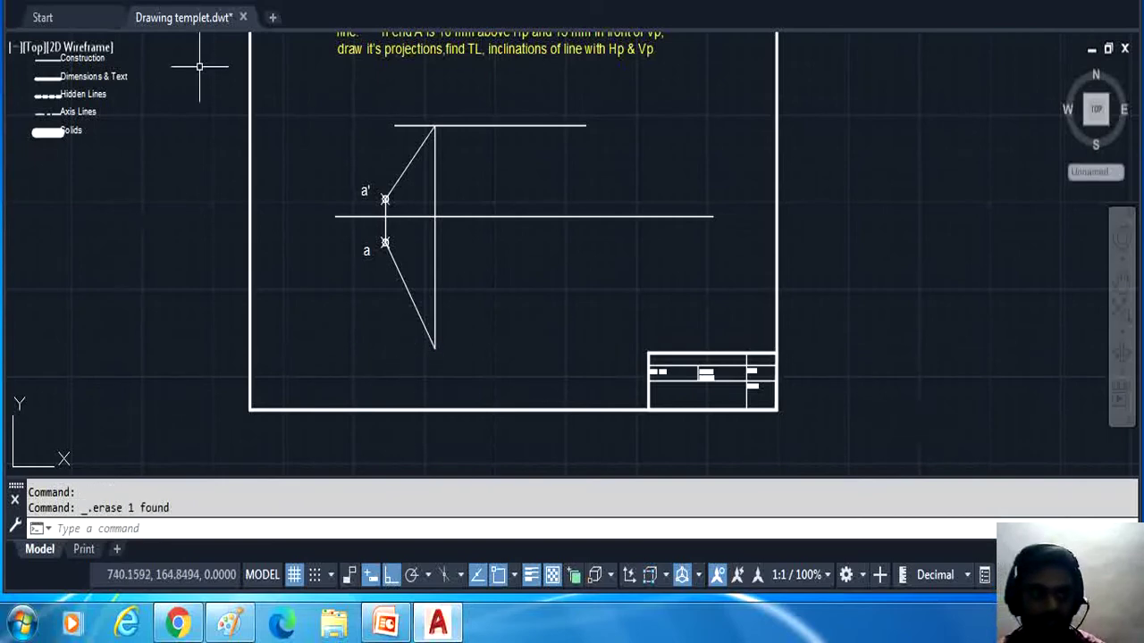
# Step: Draw a horizontal locus line through the lower end of the 60-degree line, starting left of the projector and extending well to its right
pyautogui.write('l')
pyautogui.press('Return')
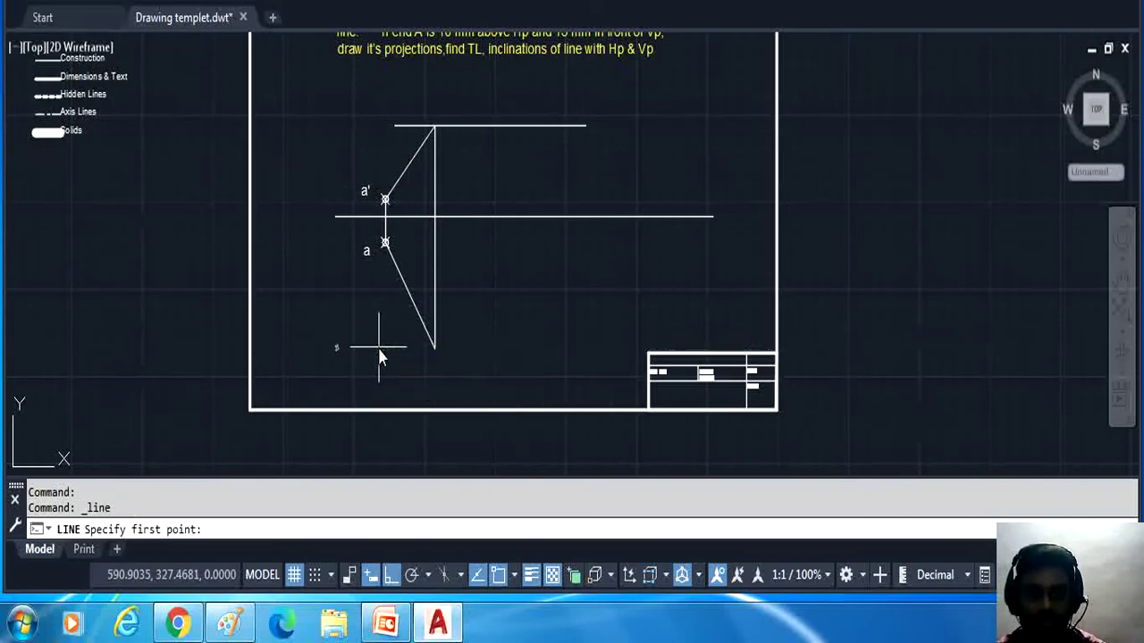
pyautogui.click(379, 348)
pyautogui.click(573, 315)
pyautogui.rightClick(602, 286)
pyautogui.click(617, 297)
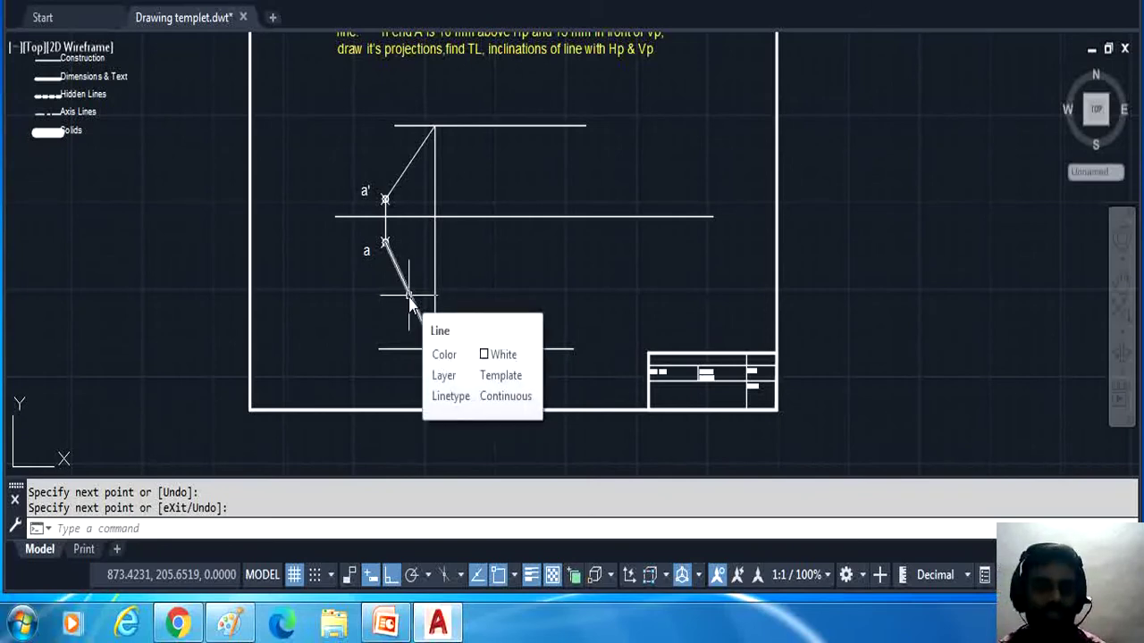
# Step: Examine how the projector, the two inclined lines and the horizontal locus lines meet in the front and top views
pyautogui.scroll(2, 409, 302)
pyautogui.scroll(-2, 409, 296)
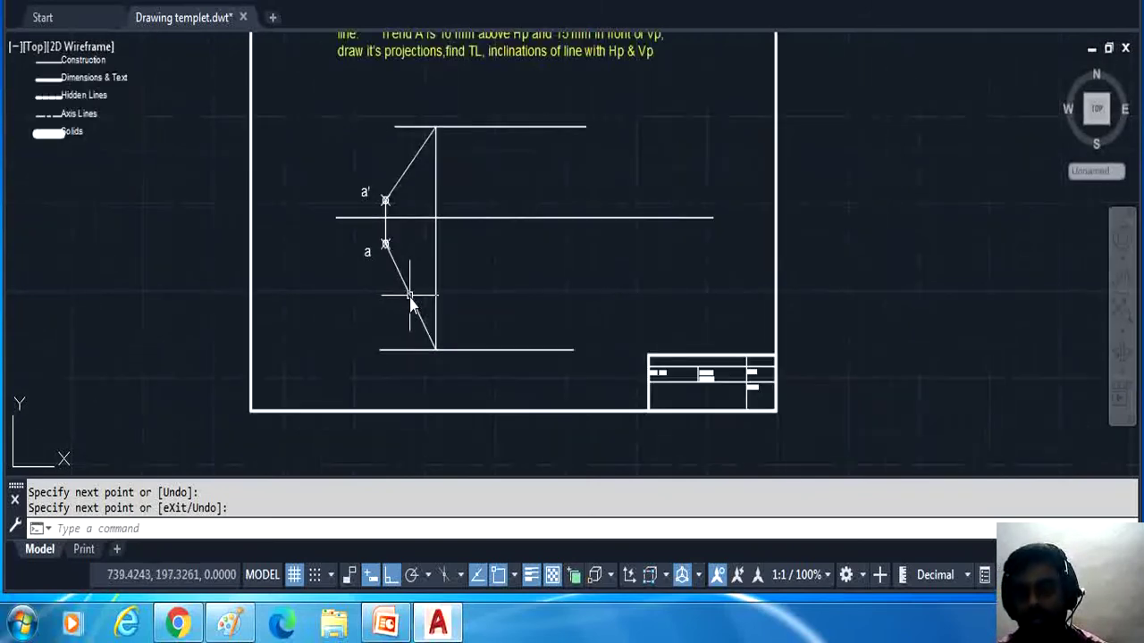
pyautogui.click(436, 348)
pyautogui.click(441, 141)
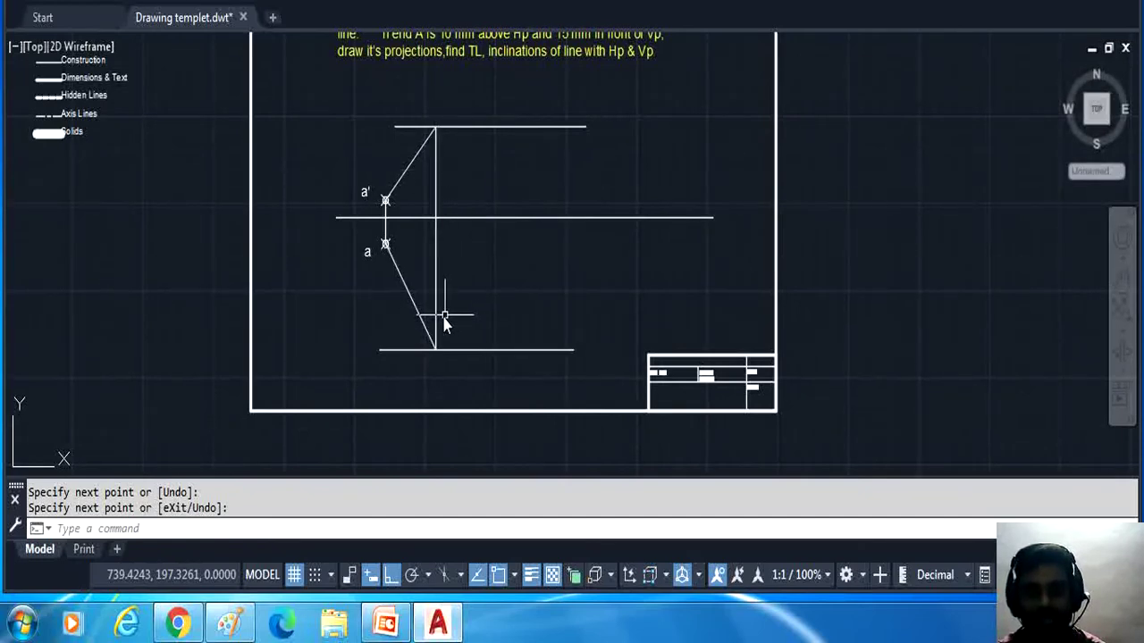
pyautogui.click(384, 244)
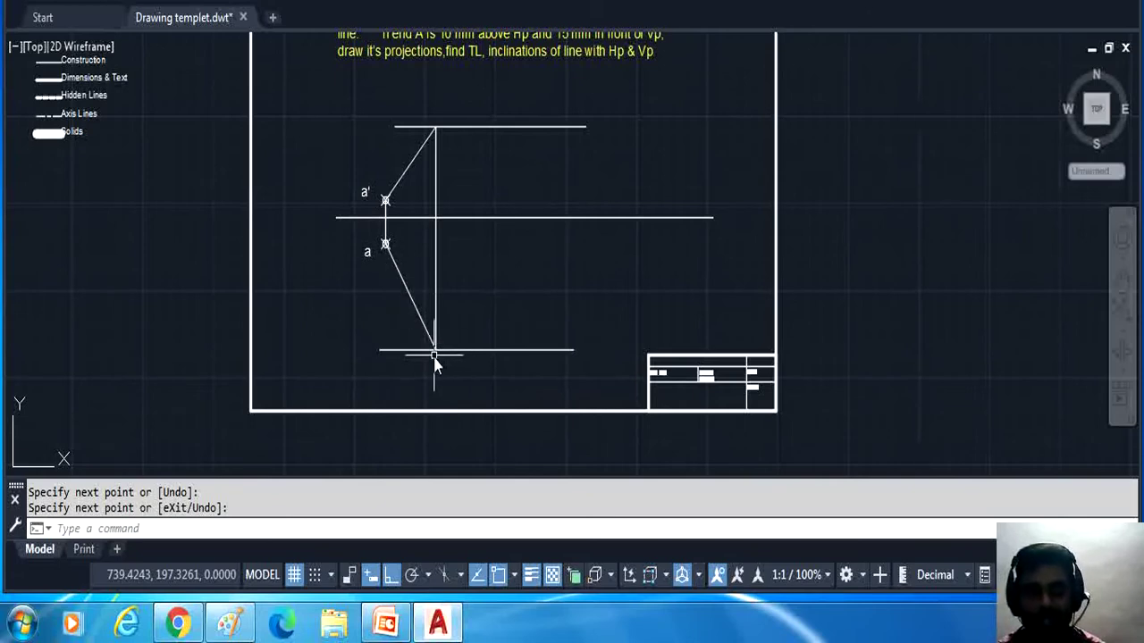
pyautogui.scroll(2, 435, 362)
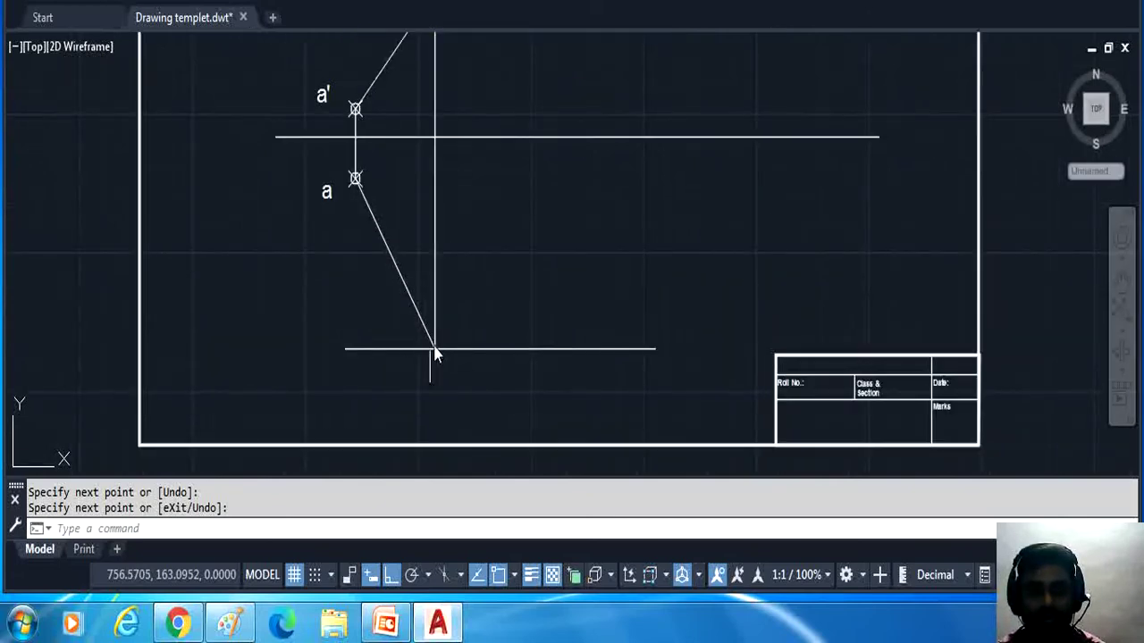
pyautogui.scroll(-2, 447, 363)
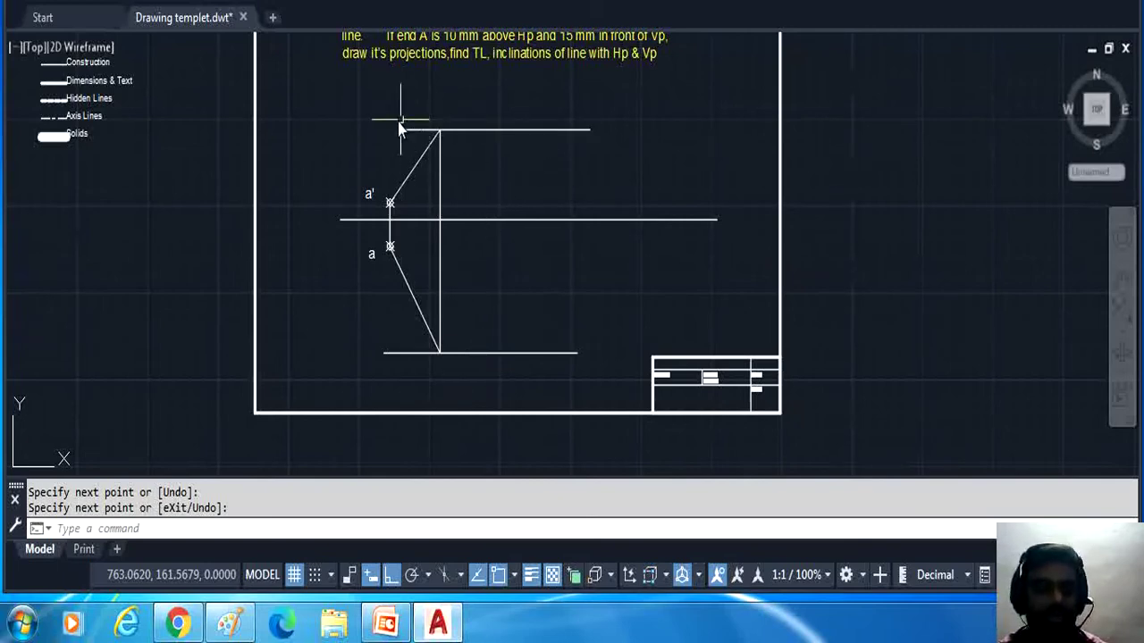
pyautogui.press('Return')
pyautogui.click(528, 132)
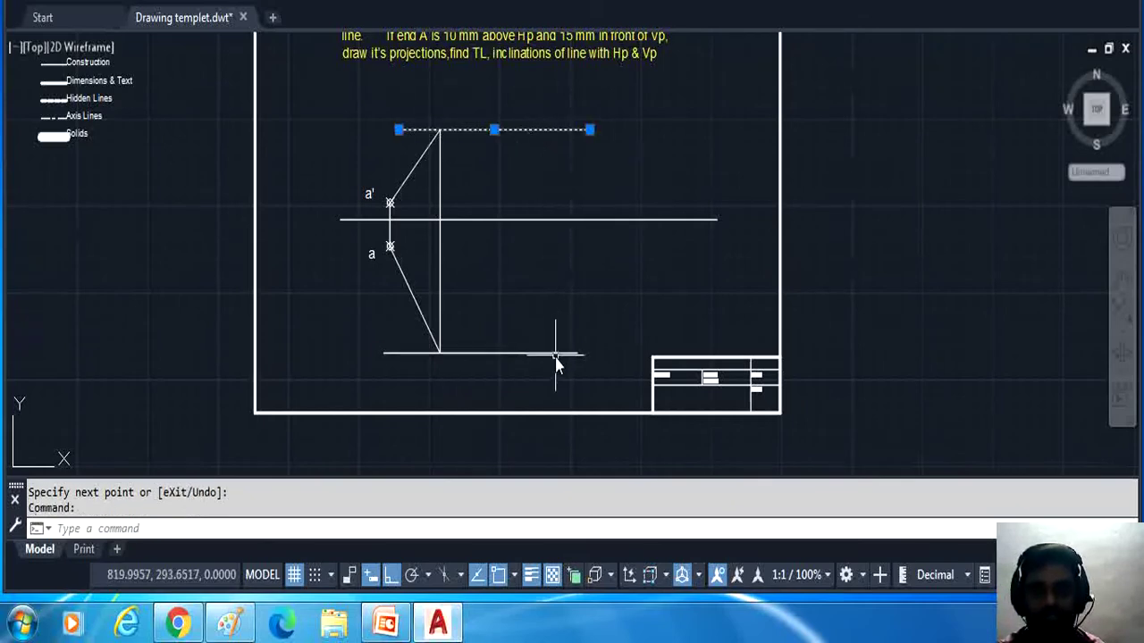
pyautogui.press('Escape')
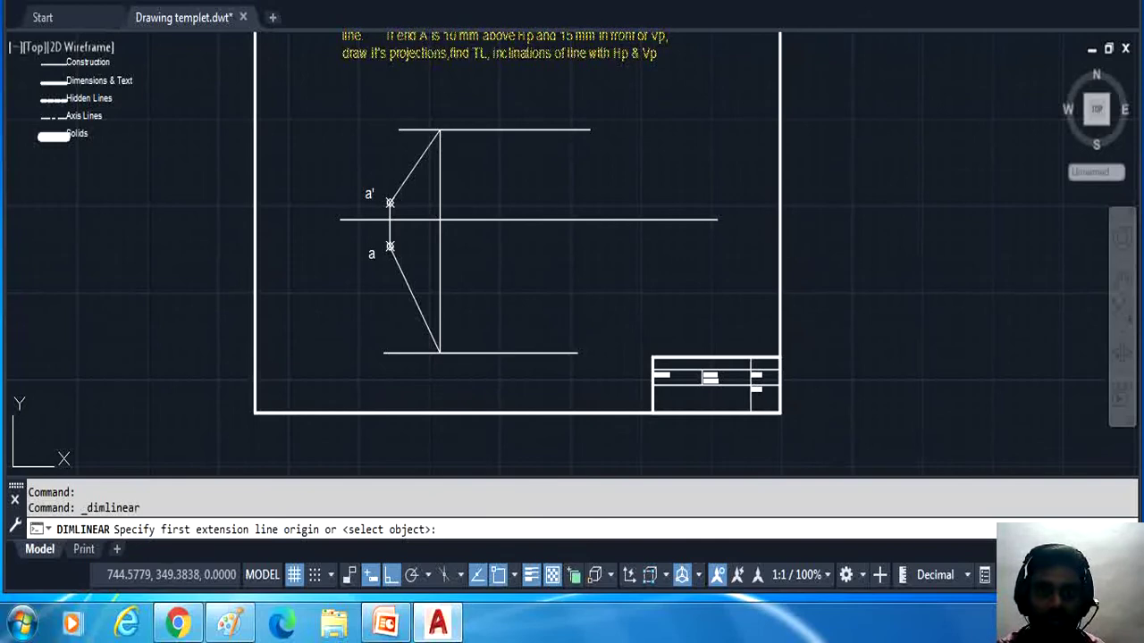
# Step: Add aligned dimensions to the inclined lines from a' and from a, placing both dimension lines on their left side
pyautogui.click(436, 7)
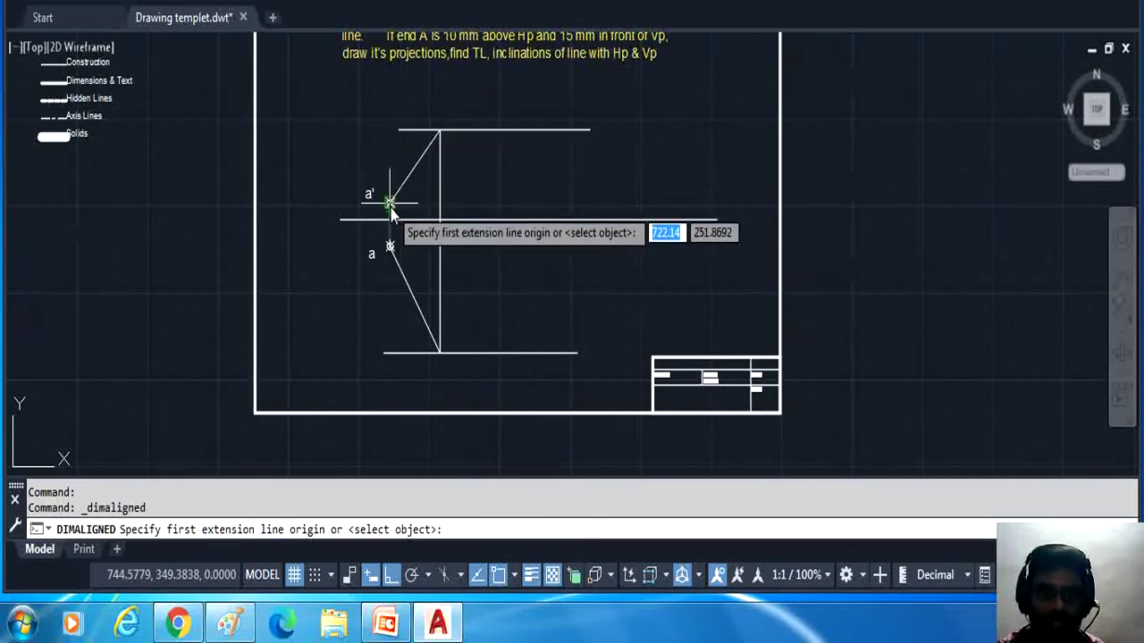
pyautogui.click(390, 203)
pyautogui.click(439, 131)
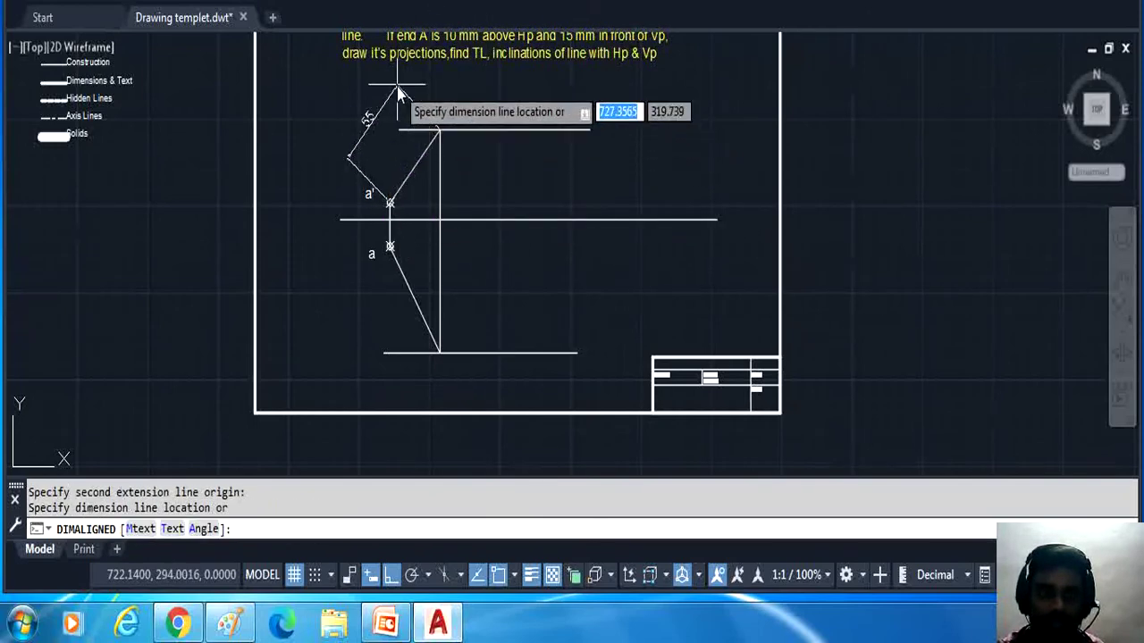
pyautogui.click(387, 89)
pyautogui.press('Return')
pyautogui.click(390, 247)
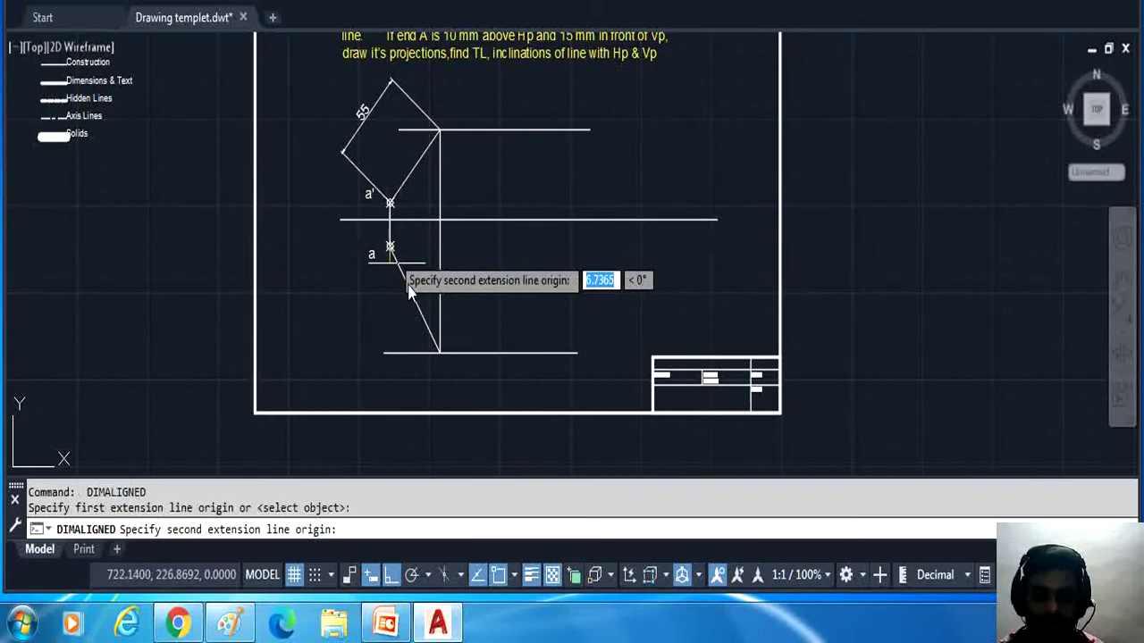
pyautogui.click(439, 352)
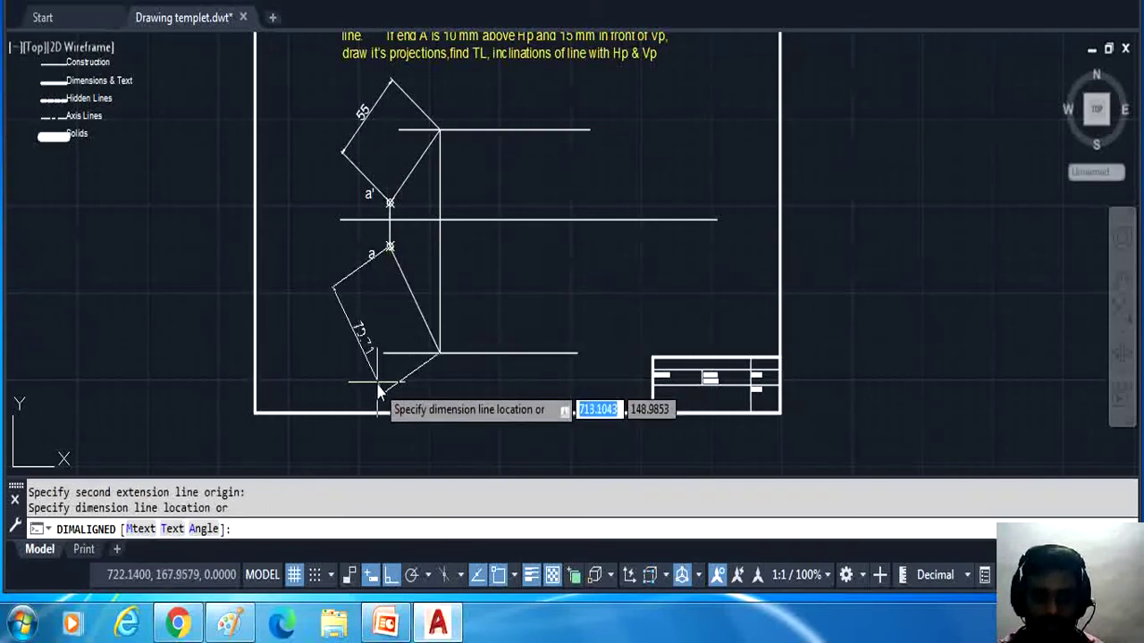
pyautogui.click(389, 388)
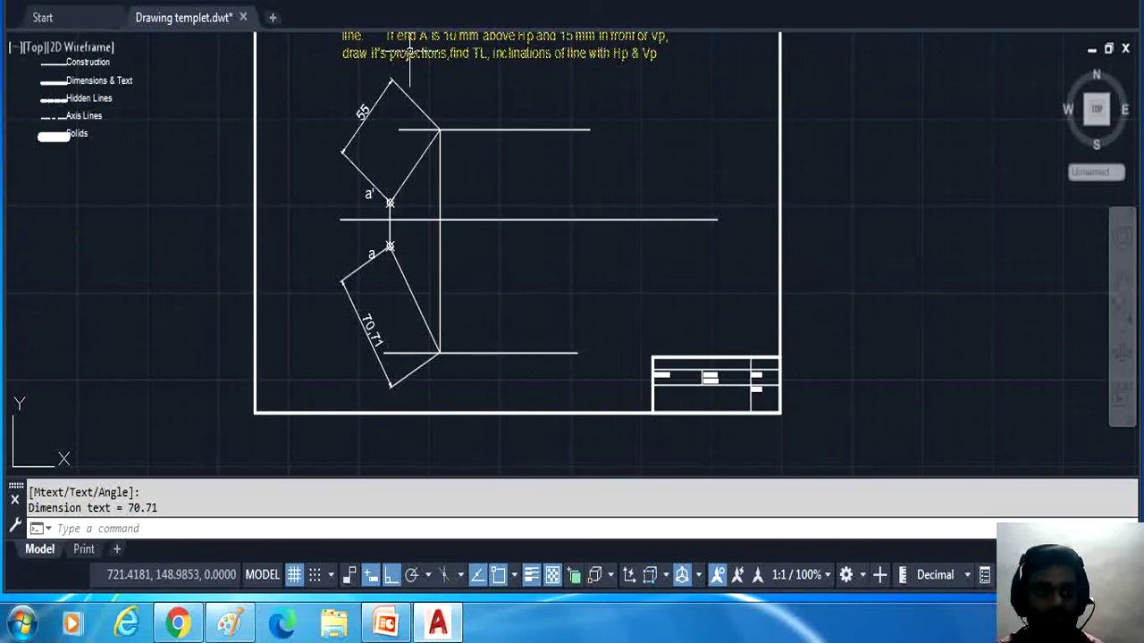
# Step: Draw two horizontal lines, one from a' and one from a, each extending to the right well past the projector
pyautogui.press('l')
pyautogui.press('Return')
pyautogui.click(391, 203)
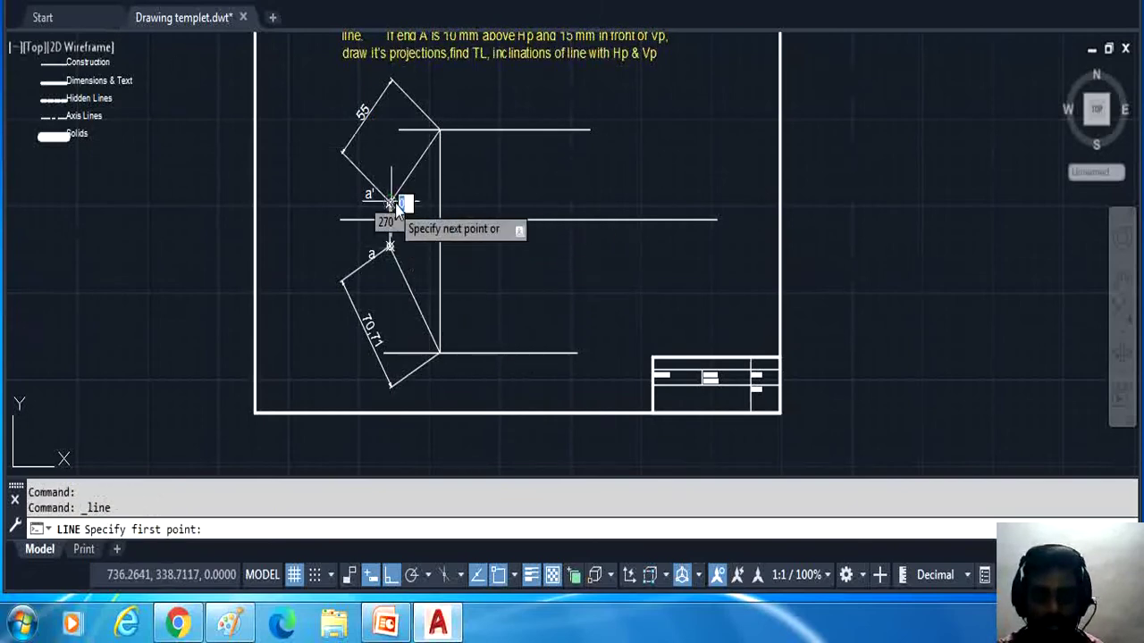
pyautogui.click(601, 179)
pyautogui.rightClick(696, 135)
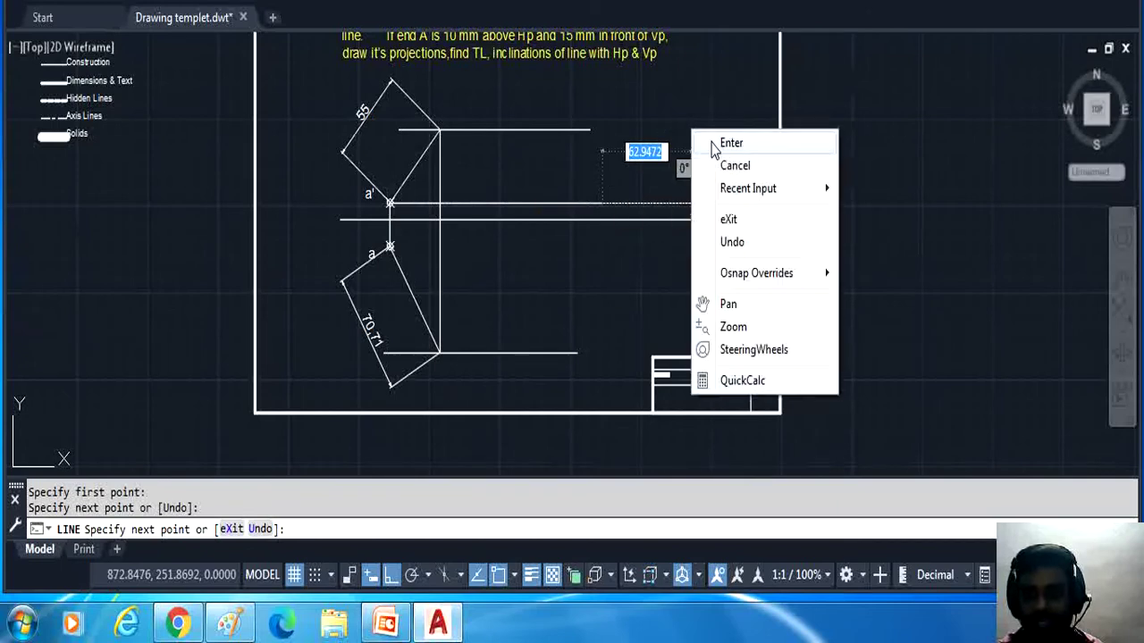
pyautogui.click(719, 144)
pyautogui.press('Return')
pyautogui.click(390, 247)
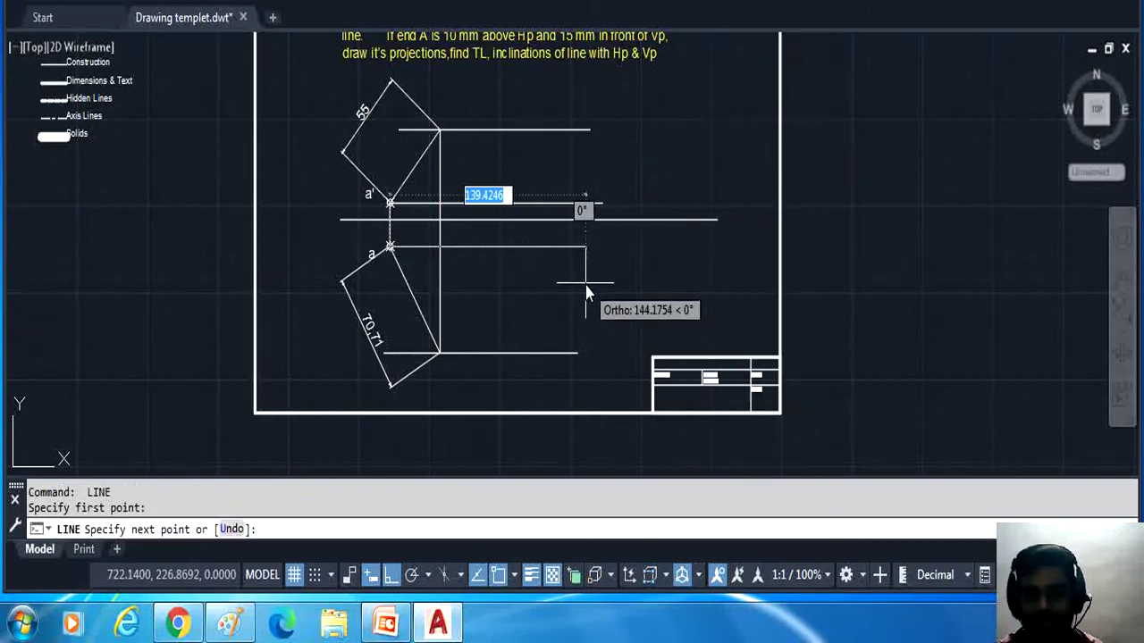
pyautogui.click(586, 286)
pyautogui.press('Return')
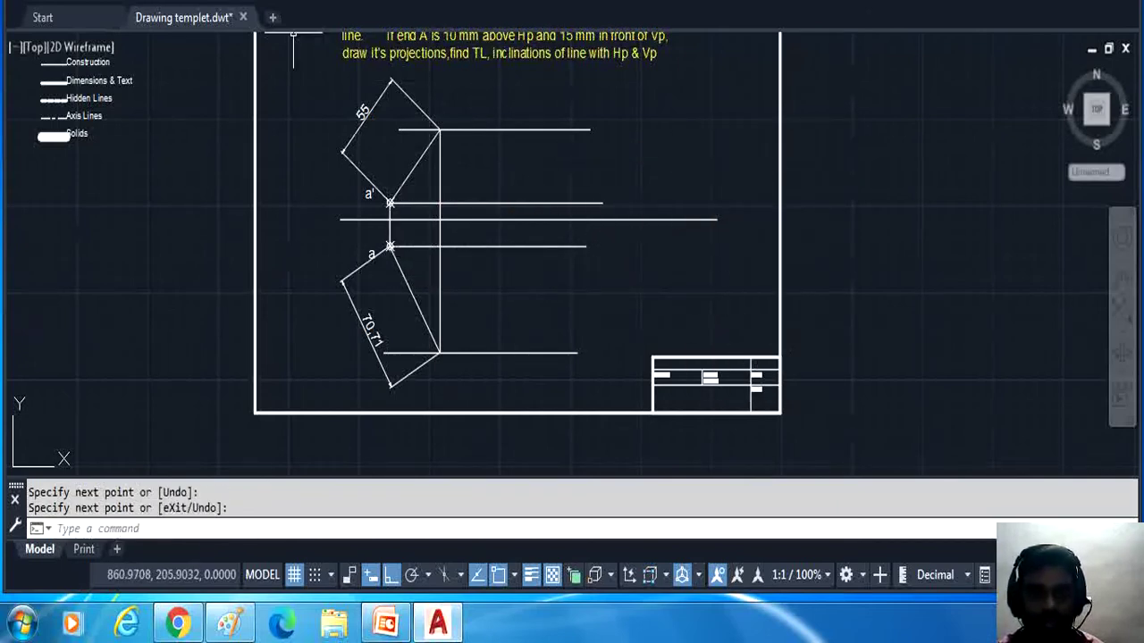
# Step: Add angular dimensions between each inclined line and the horizontal line through its starting point, first at a and then at a'
pyautogui.click(450, 1)
pyautogui.click(450, 30)
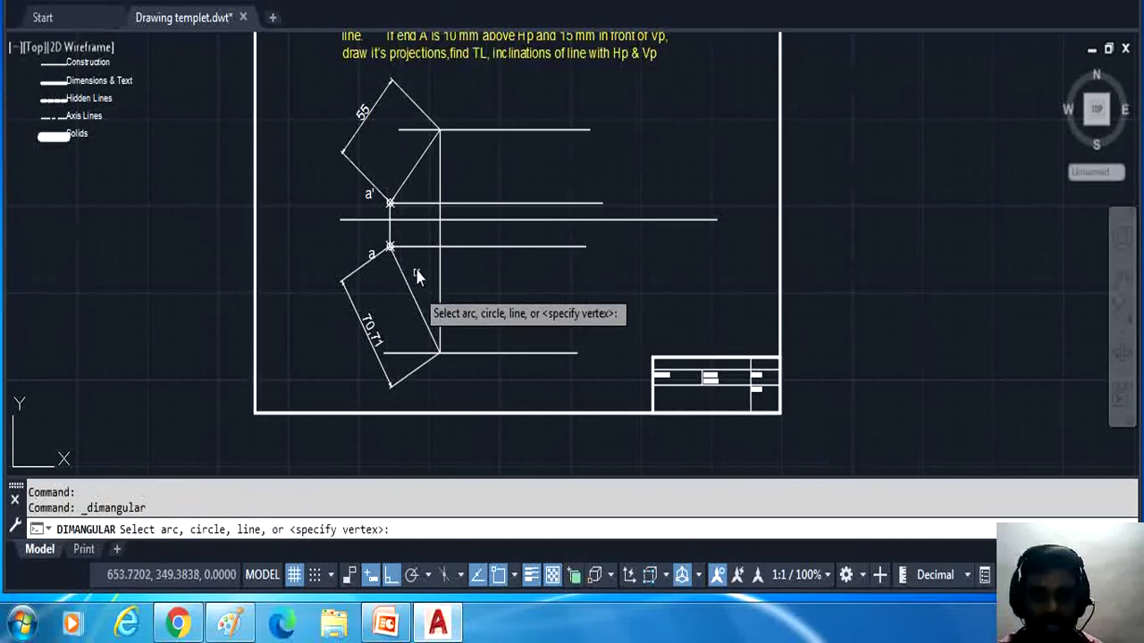
pyautogui.click(398, 247)
pyautogui.click(402, 271)
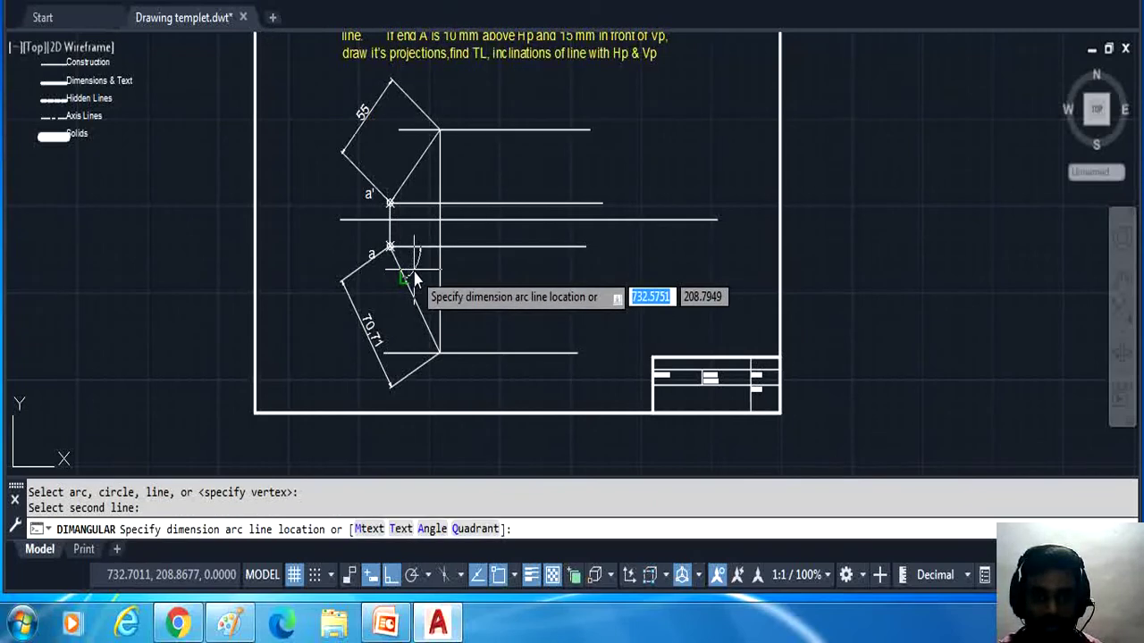
pyautogui.click(414, 280)
pyautogui.press('Return')
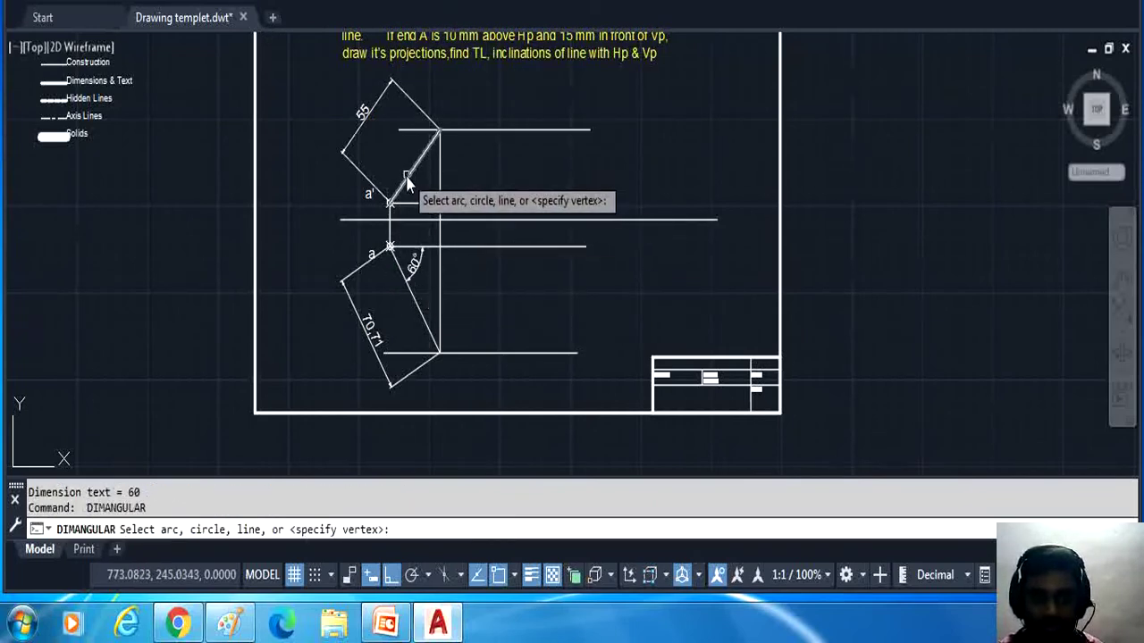
pyautogui.click(407, 183)
pyautogui.click(417, 205)
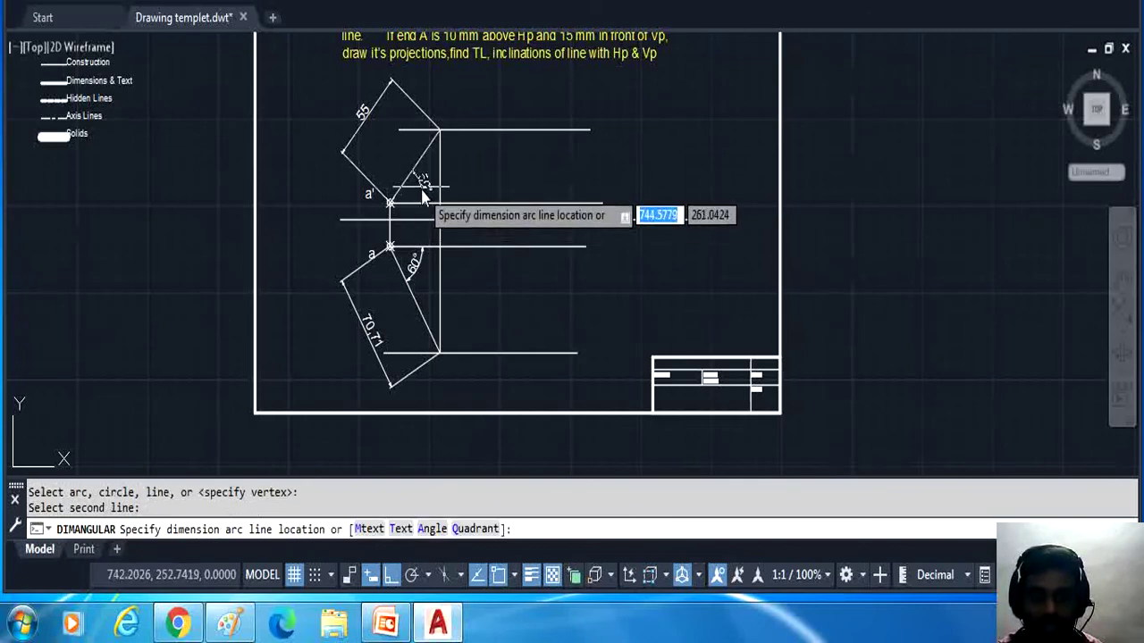
pyautogui.click(424, 198)
pyautogui.press('Escape')
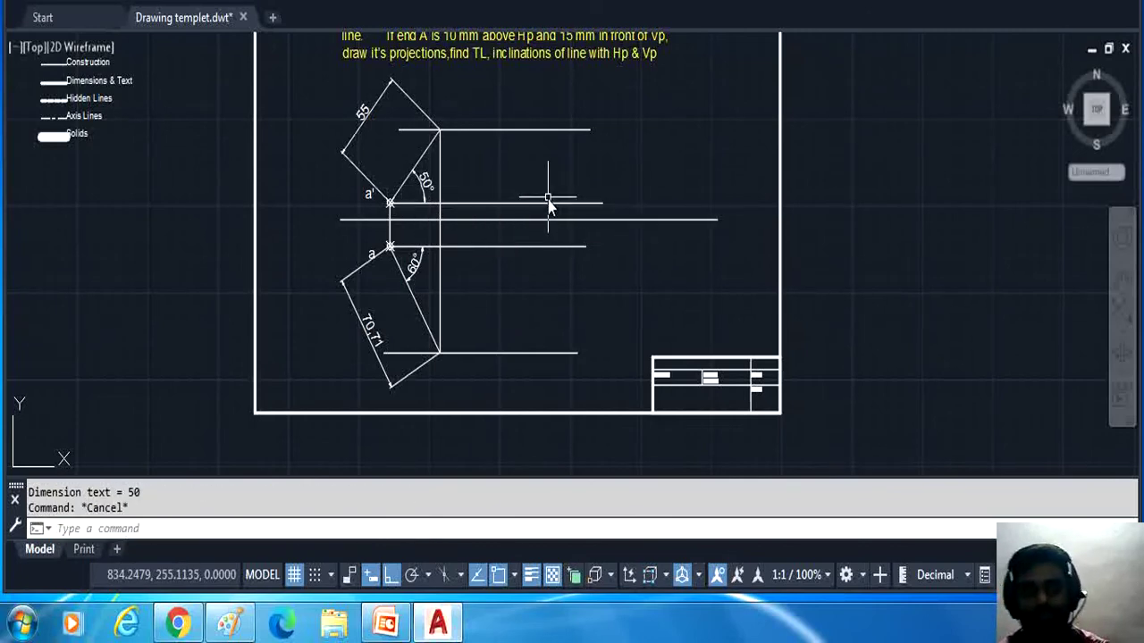
# Step: Change the colour of the inclined lines from a' and from a to Magenta
pyautogui.click(412, 172)
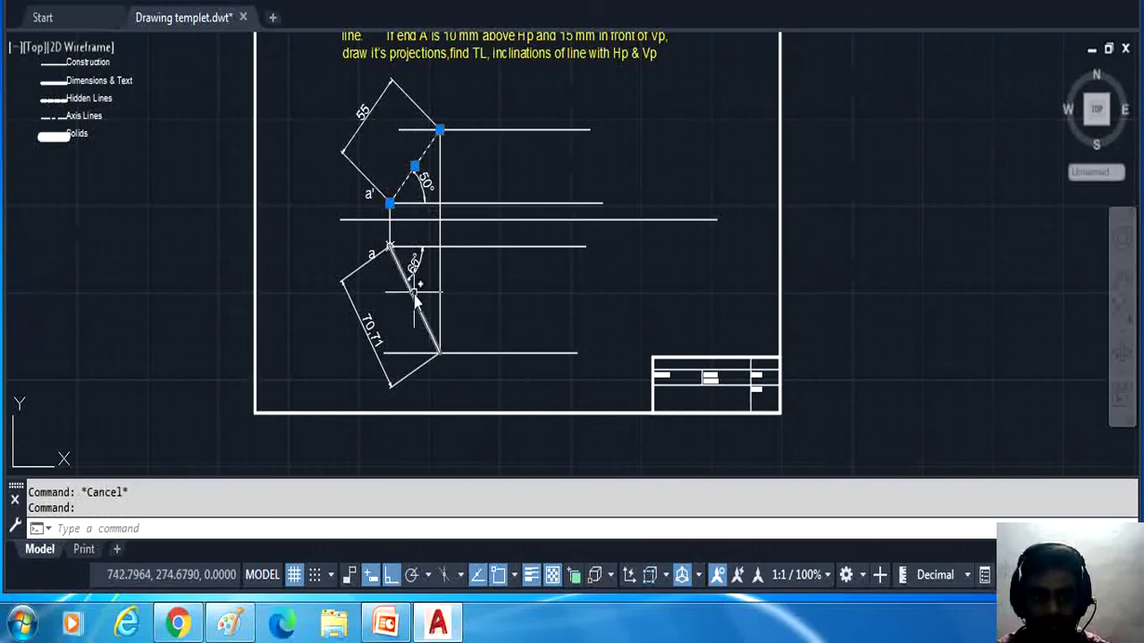
pyautogui.click(413, 299)
pyautogui.moveTo(749, 25)
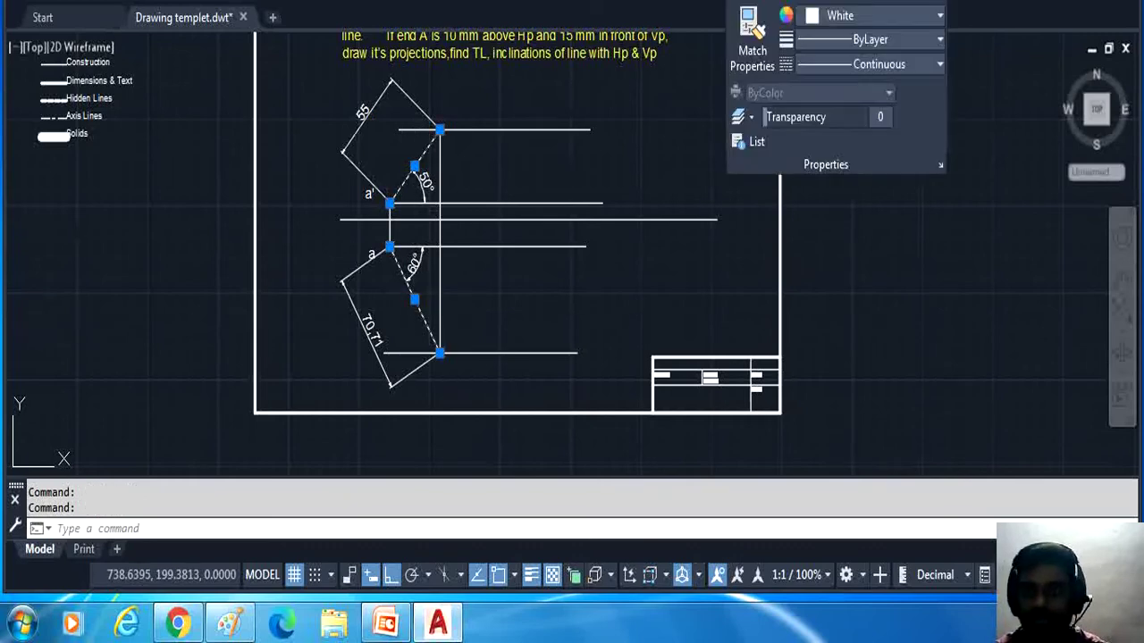
pyautogui.click(847, 16)
pyautogui.click(894, 225)
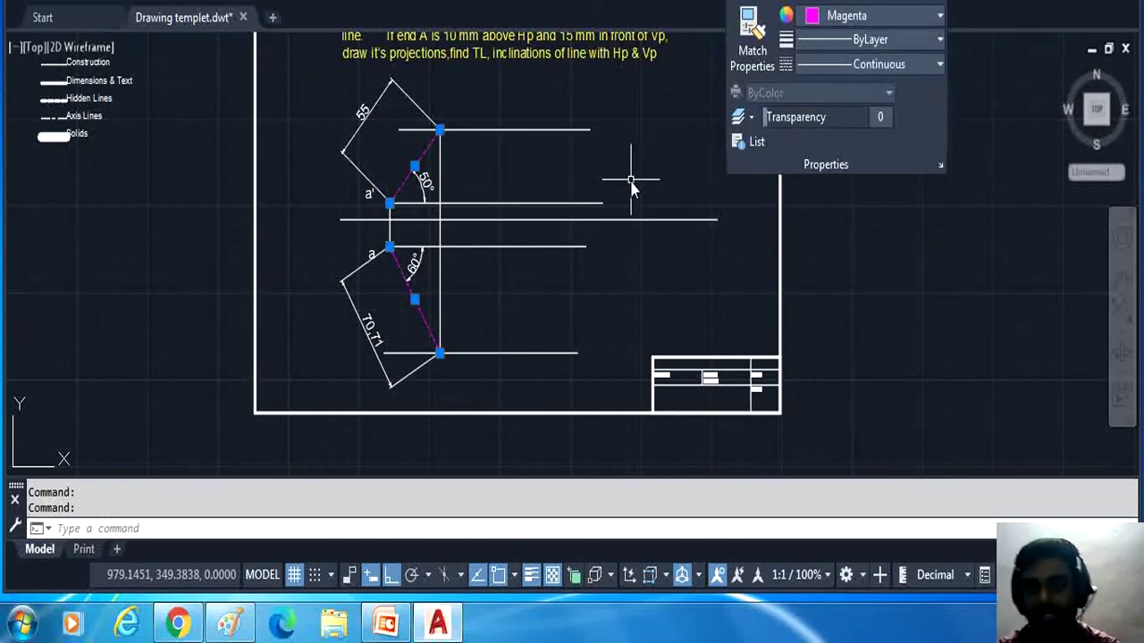
pyautogui.press('Escape')
pyautogui.scroll(2, 510, 53)
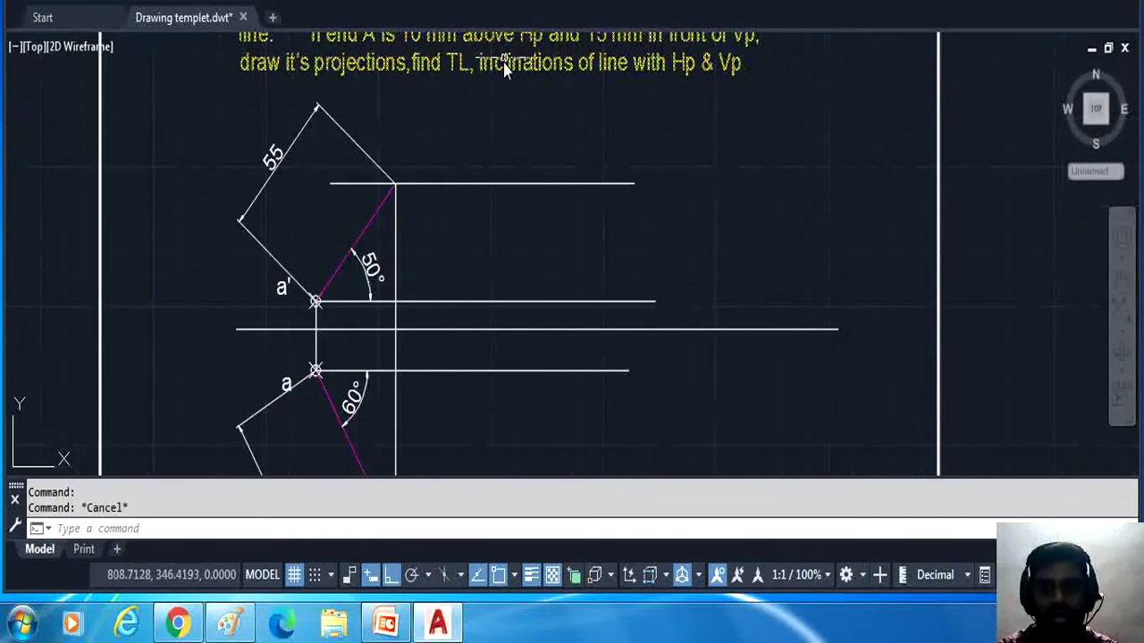
pyautogui.scroll(-2, 503, 71)
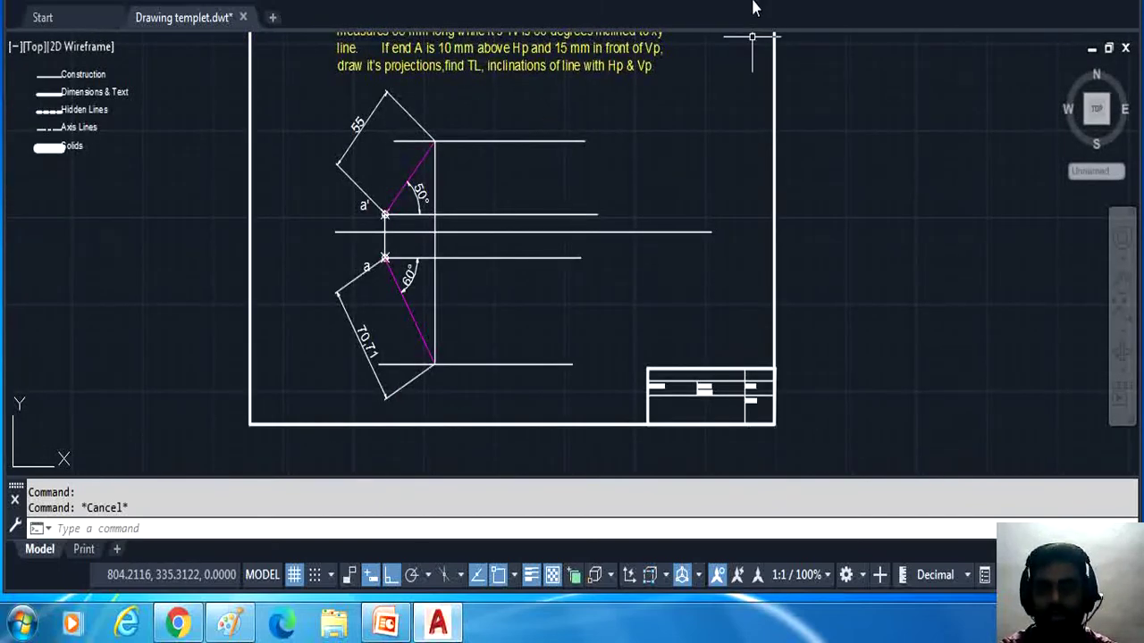
pyautogui.moveTo(753, 8)
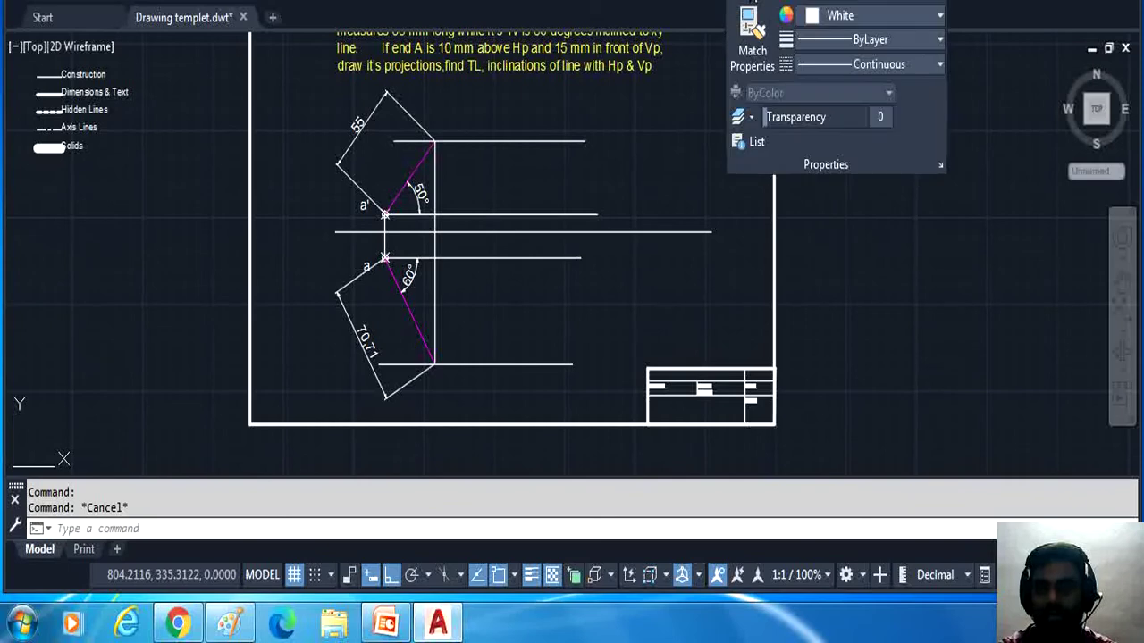
# Step: Set the current colour to yellow (241,235,31) and draw a circle centred at a' through the upper end of its inclined line
pyautogui.click(922, 17)
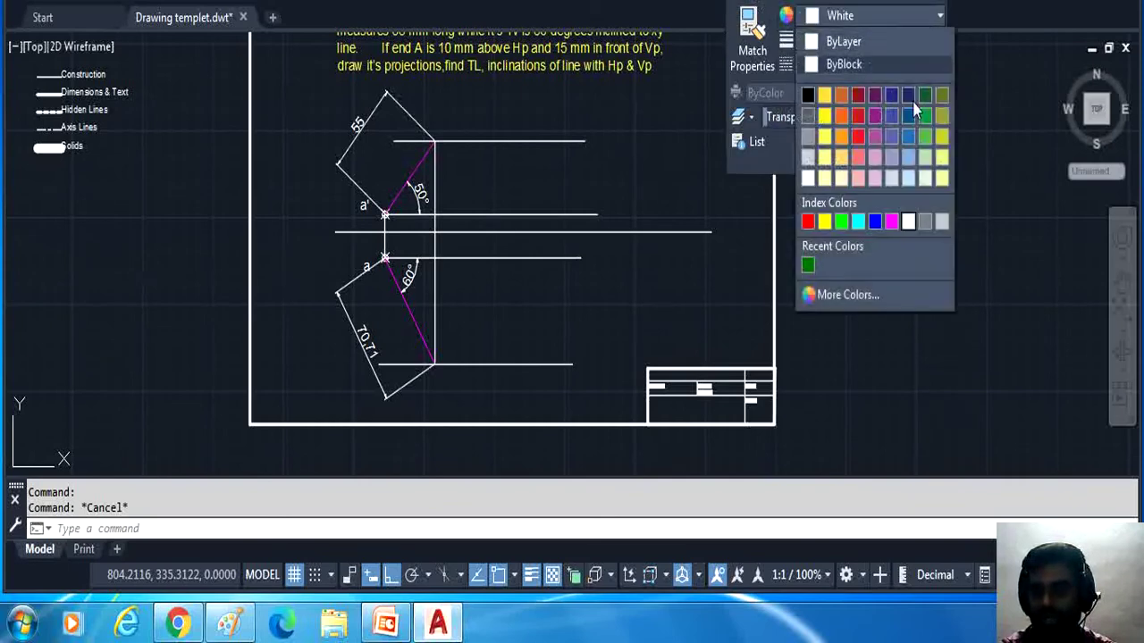
pyautogui.click(822, 116)
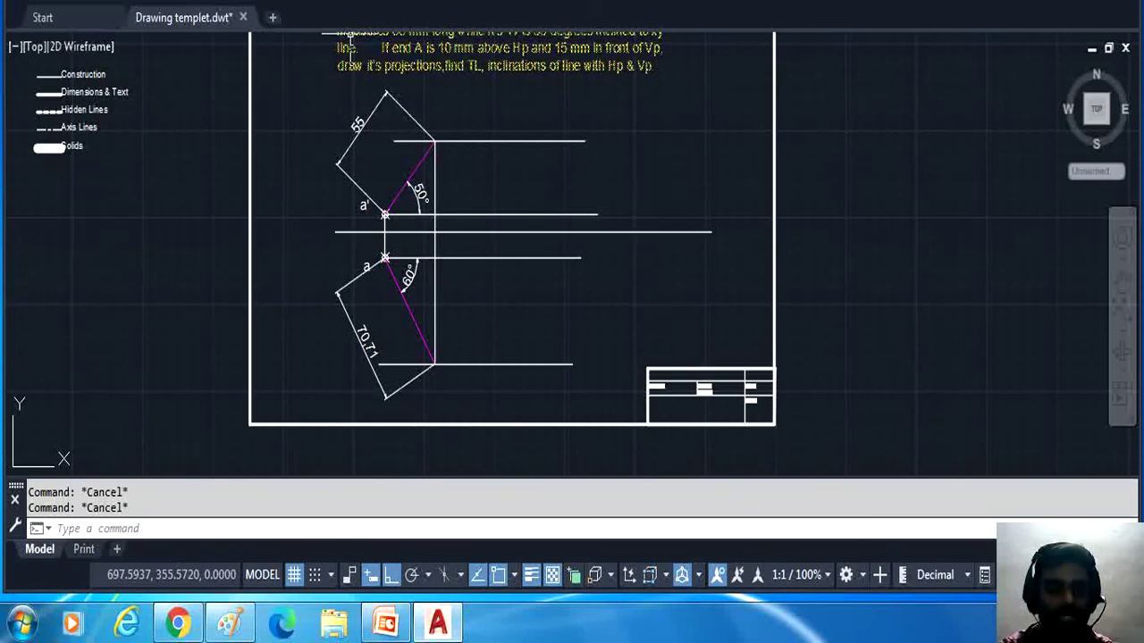
pyautogui.click(100, 0)
pyautogui.click(134, 6)
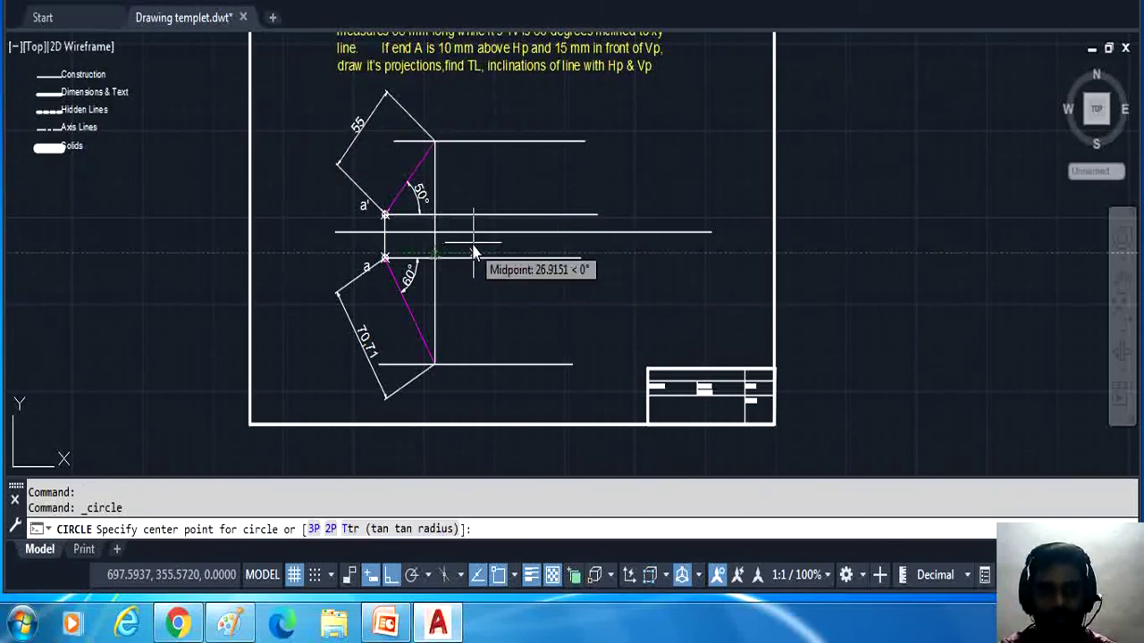
pyautogui.click(387, 220)
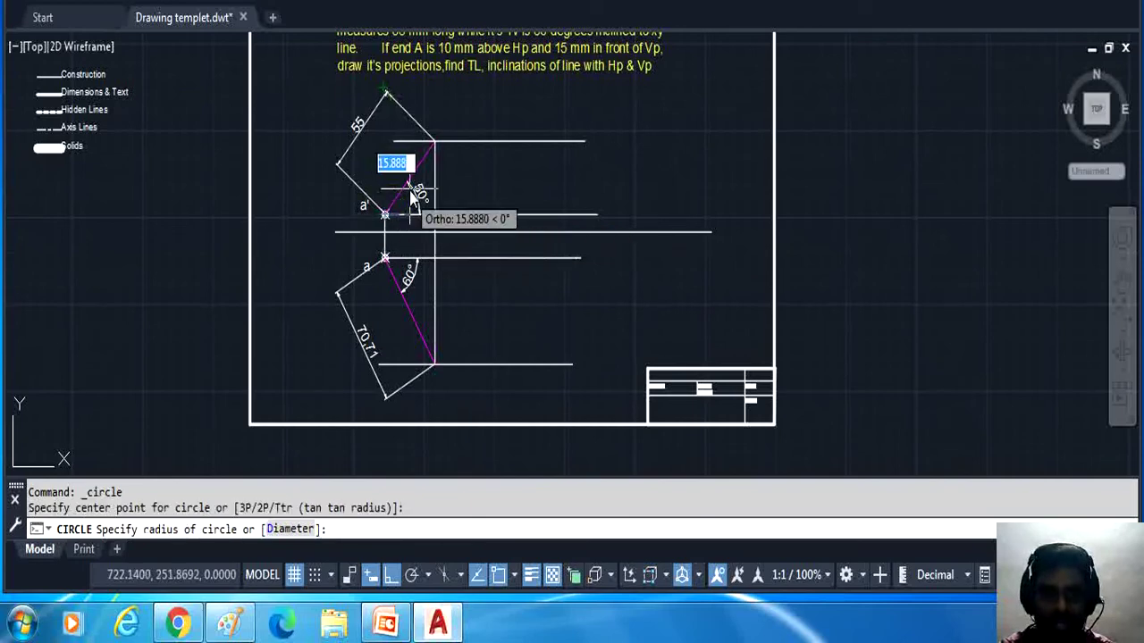
pyautogui.click(432, 148)
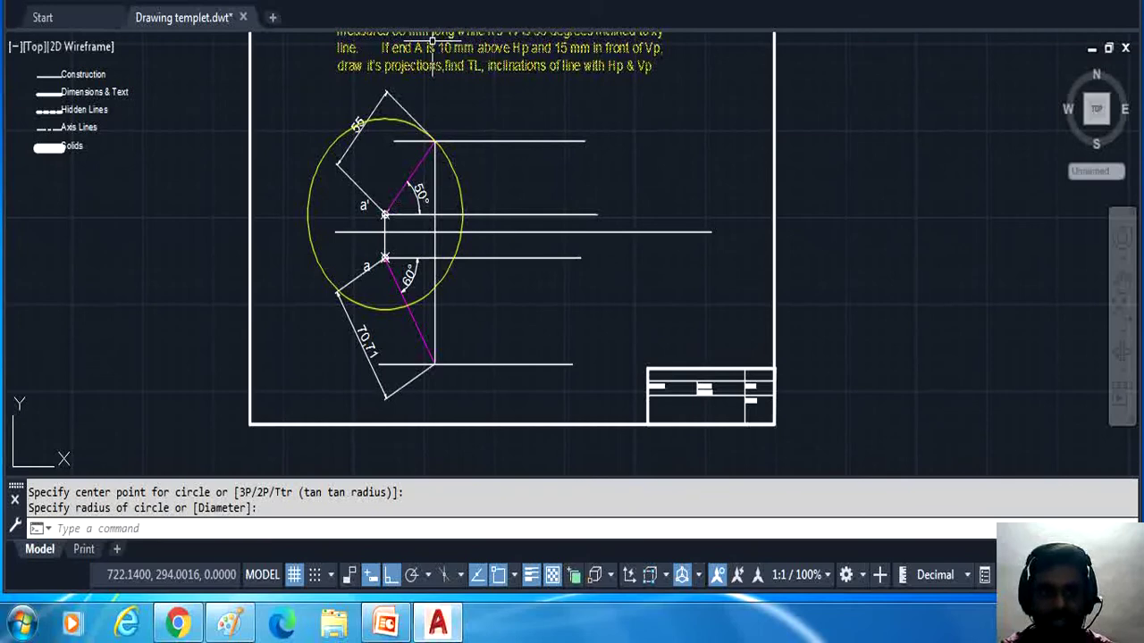
# Step: Add multiline text labels b' above the upper end of the front view line and b below the lower end of the top view line
pyautogui.click(353, 3)
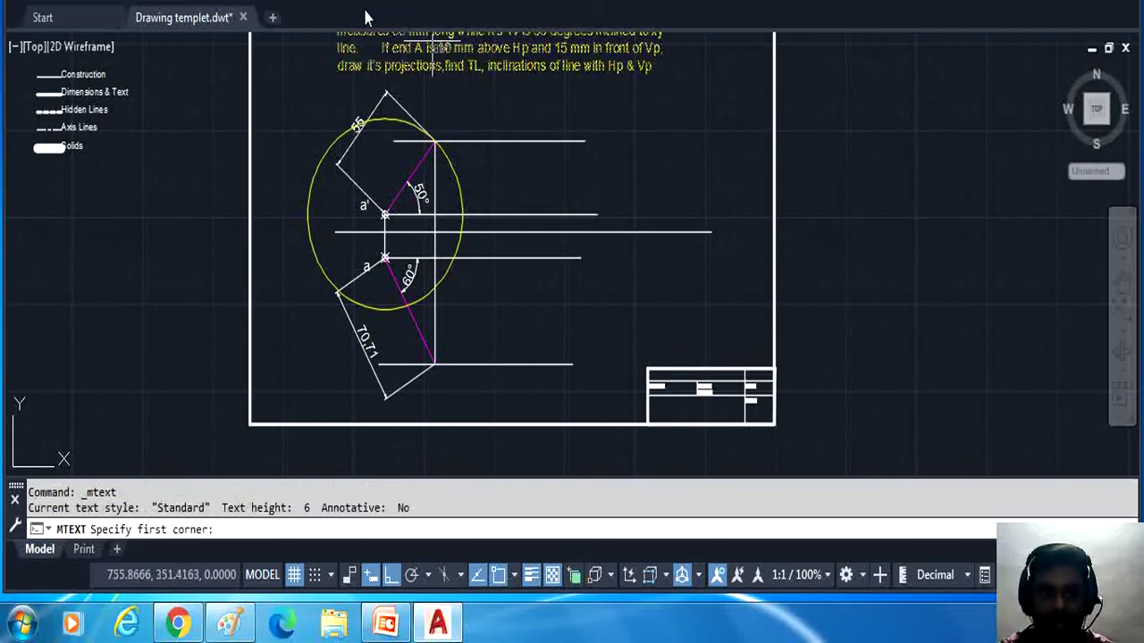
pyautogui.click(437, 124)
pyautogui.click(453, 134)
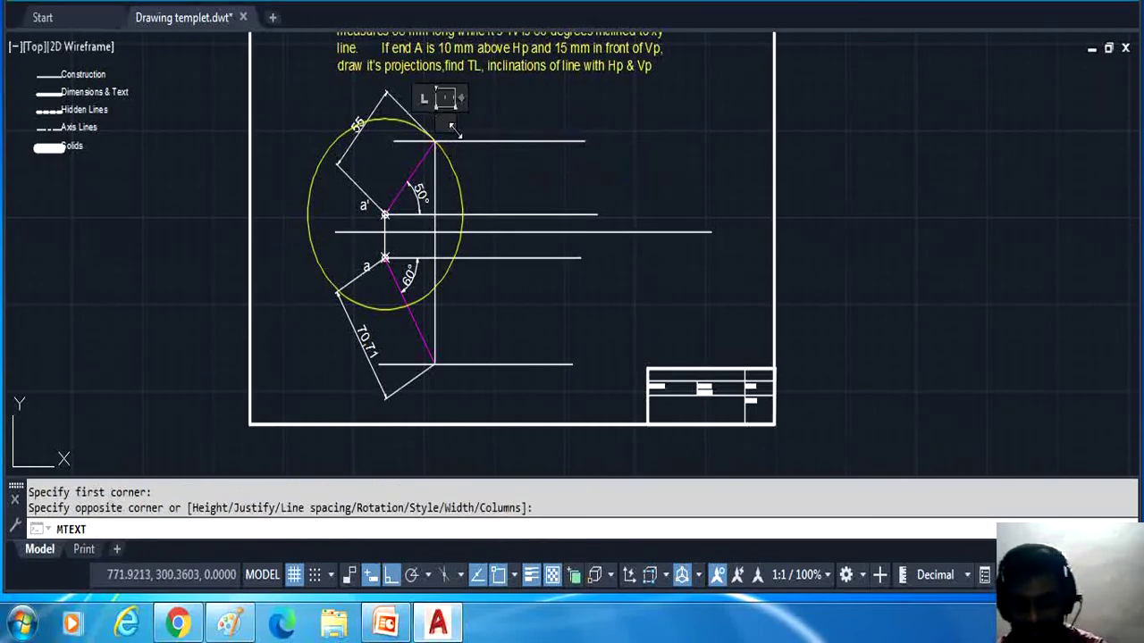
pyautogui.click(501, 117)
pyautogui.press('space')
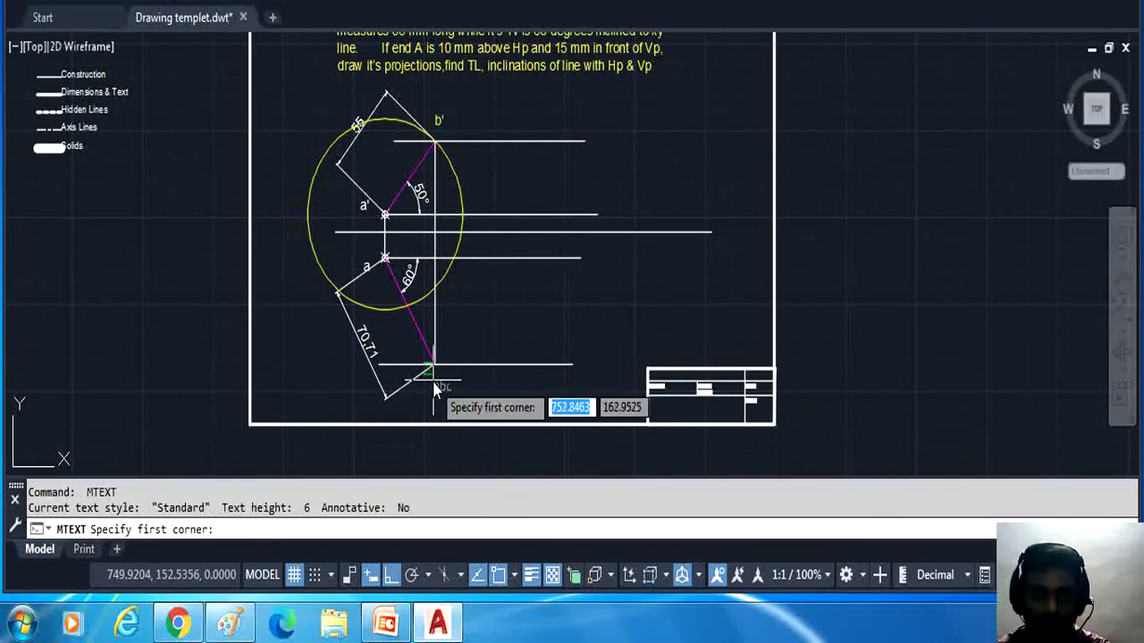
pyautogui.click(433, 389)
pyautogui.click(458, 390)
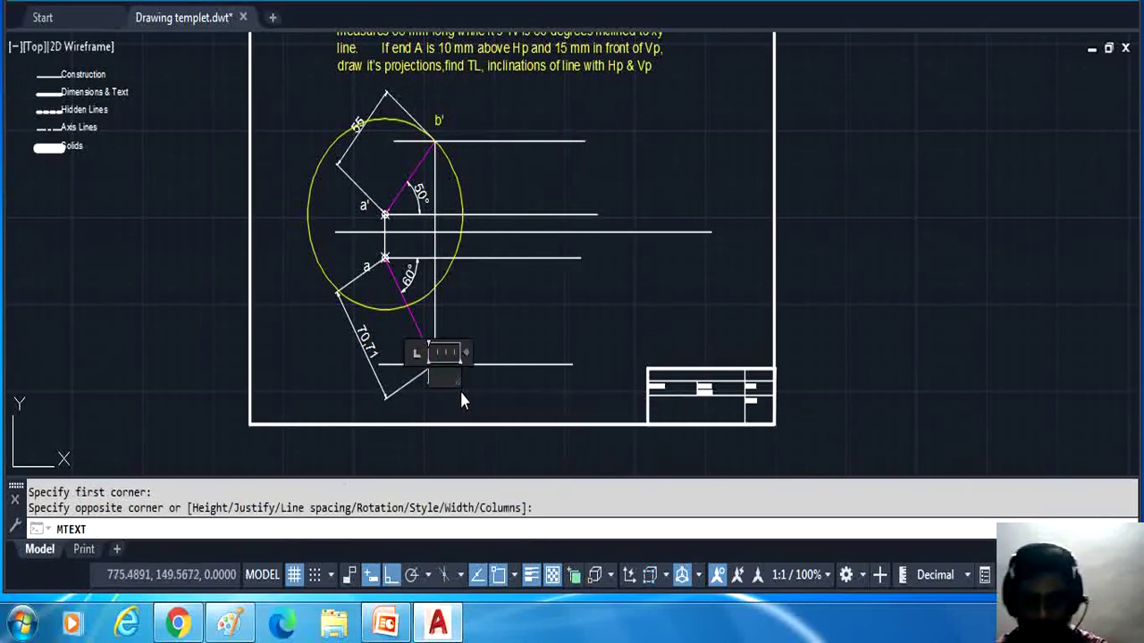
pyautogui.write('b')
pyautogui.click(790, 211)
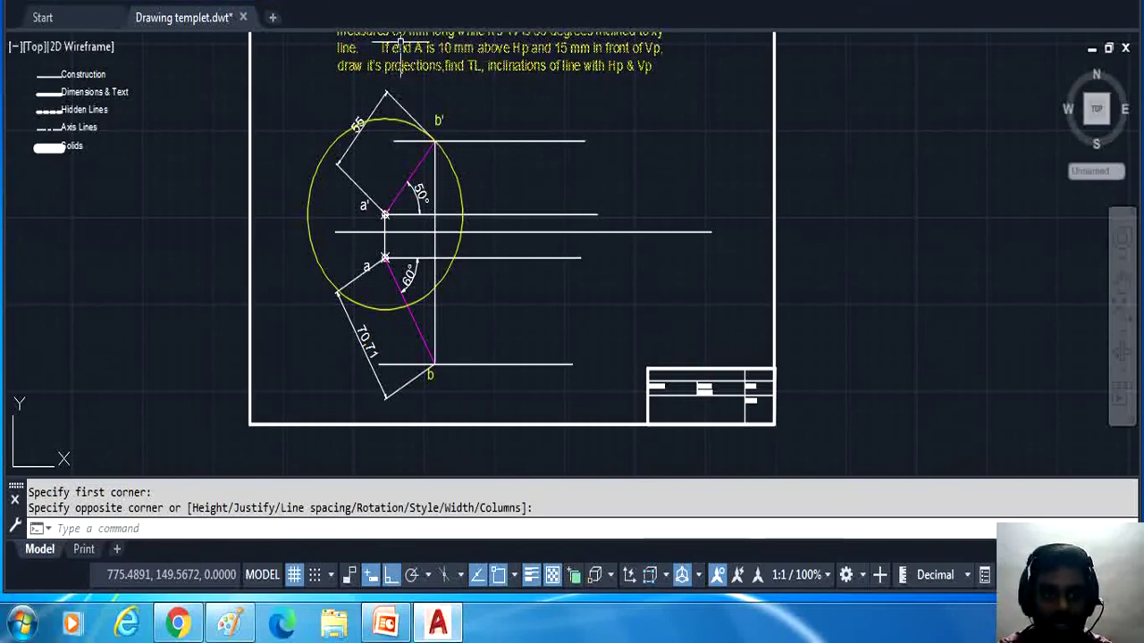
# Step: Trim the yellow circle so that only the arc from b' down to the horizontal line through a' is left
pyautogui.press('Escape')
pyautogui.write('tr')
pyautogui.press('Return')
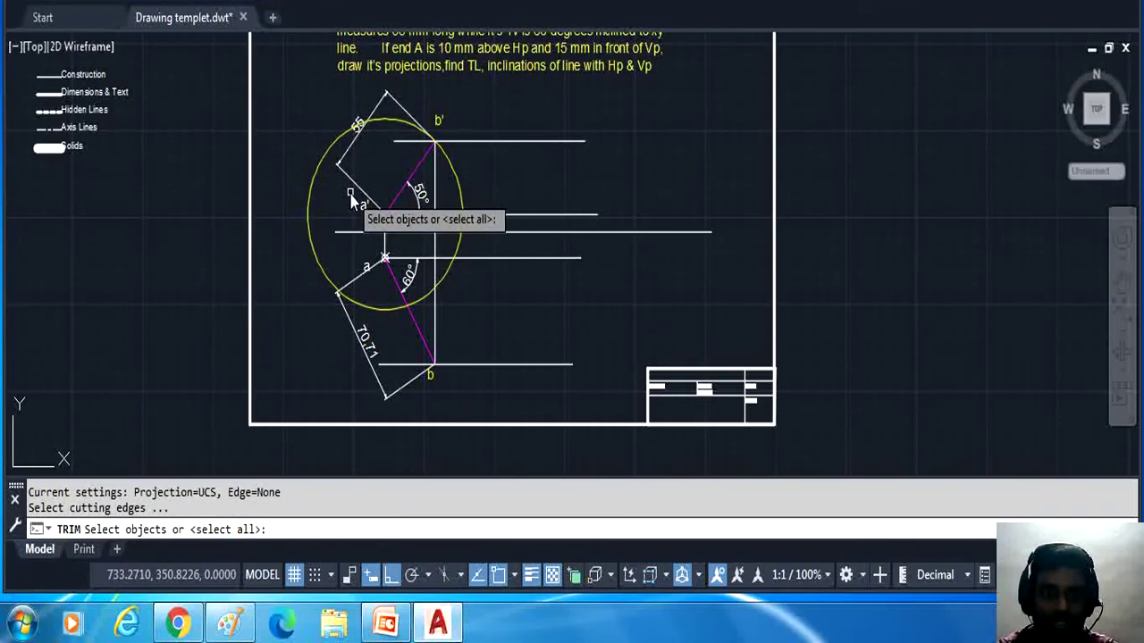
pyautogui.press('Return')
pyautogui.click(323, 165)
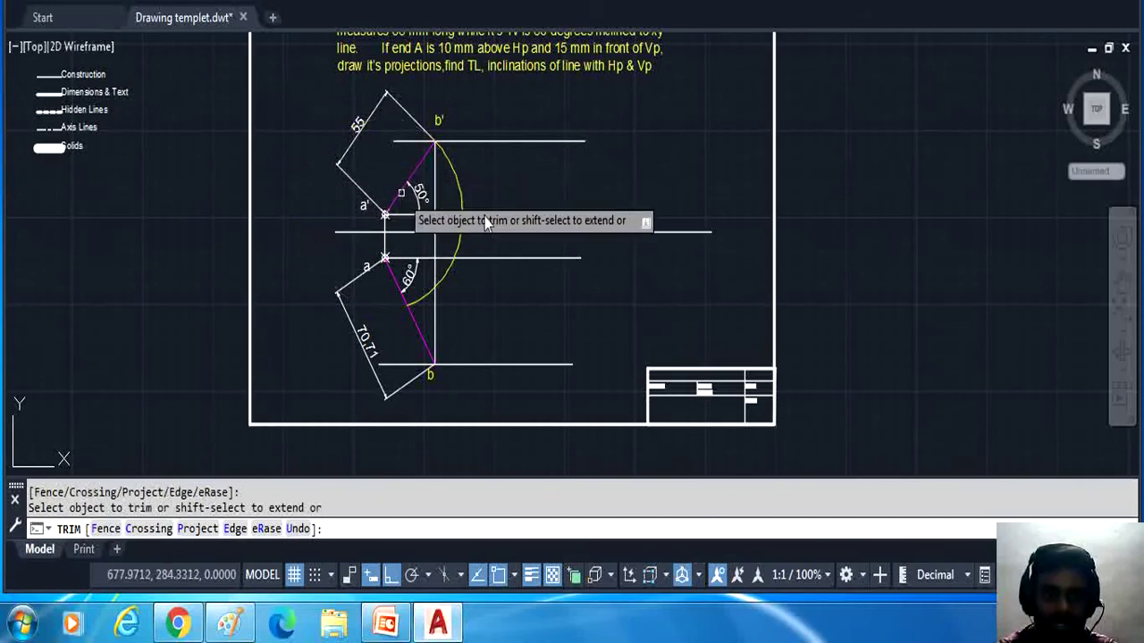
pyautogui.click(447, 278)
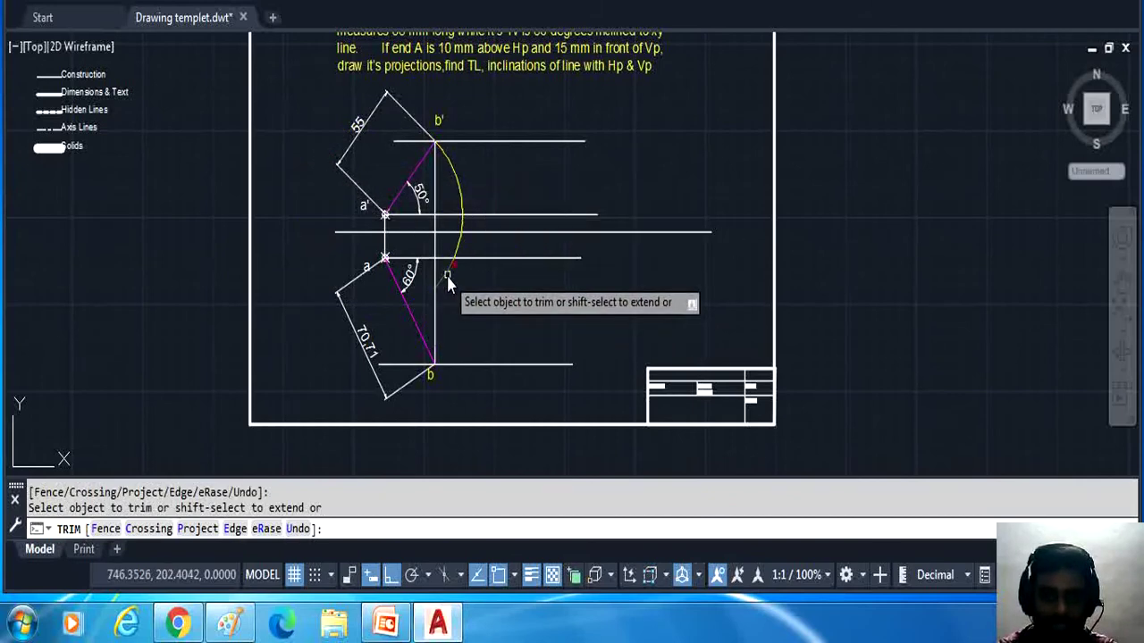
pyautogui.click(463, 234)
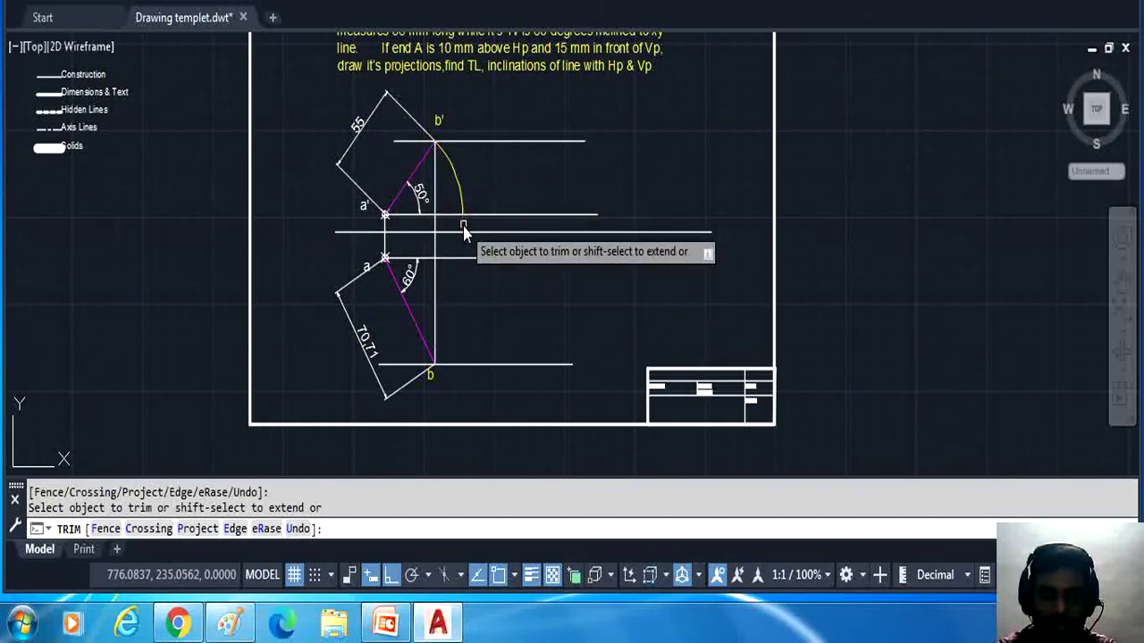
pyautogui.press('Escape')
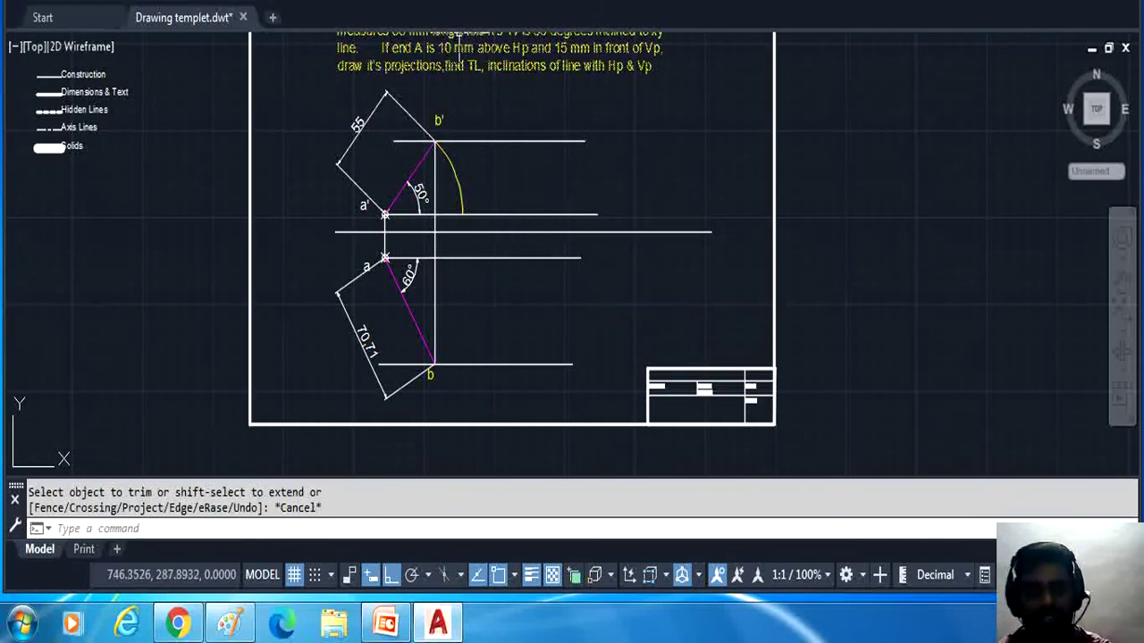
# Step: Draw a vertical line from the arc's end on the horizontal through a' down to the horizontal line through b
pyautogui.press('l')
pyautogui.press('Return')
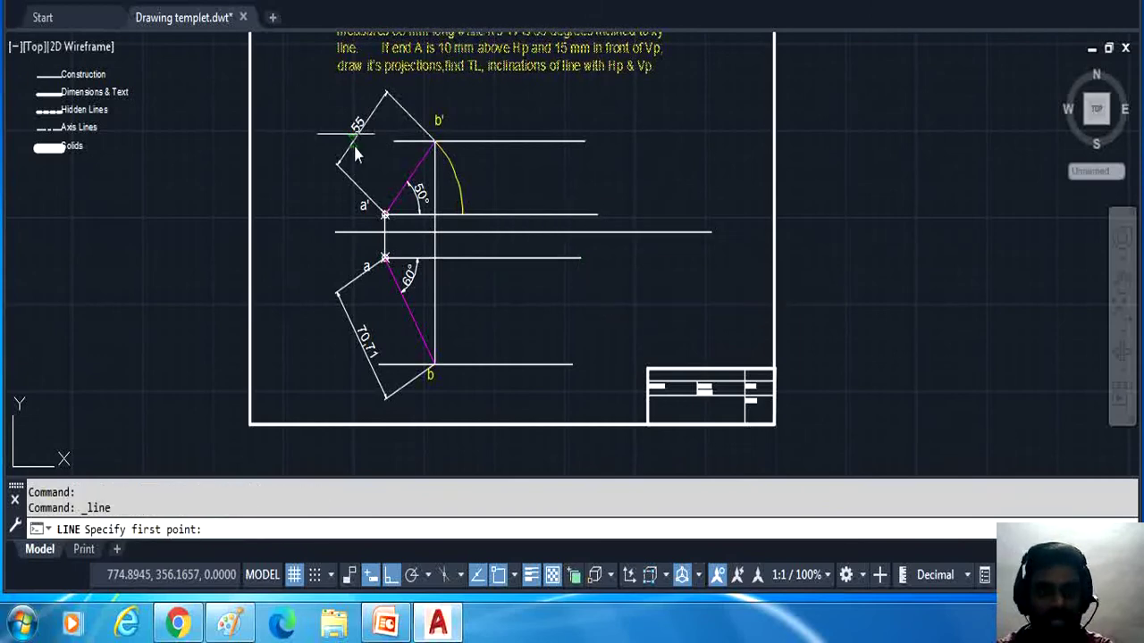
pyautogui.click(463, 214)
pyautogui.click(463, 365)
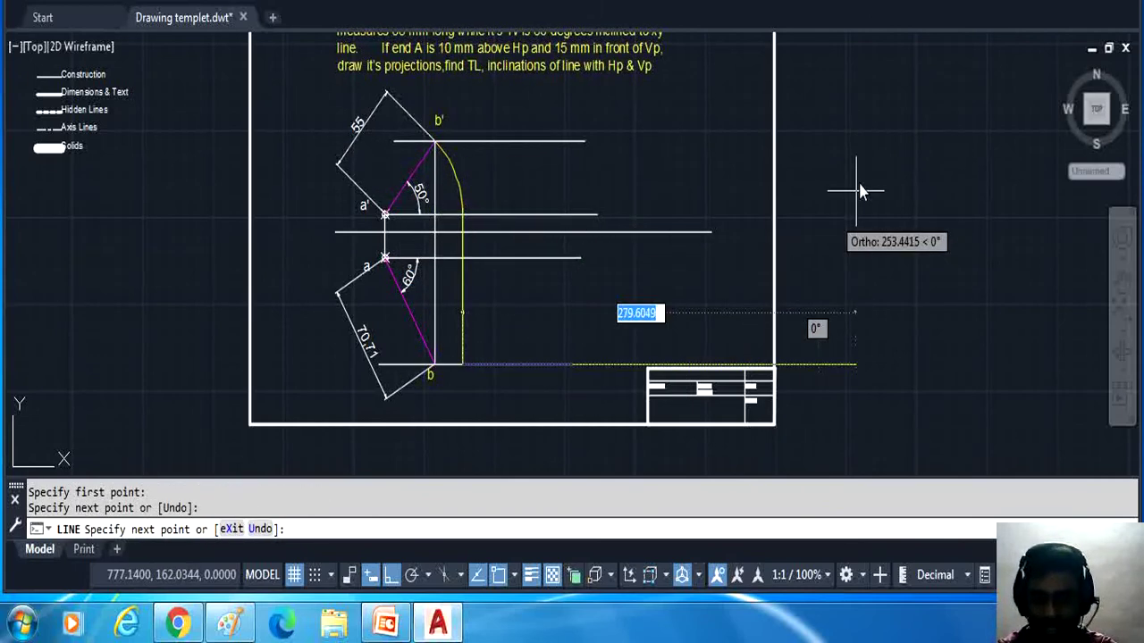
pyautogui.rightClick(861, 185)
pyautogui.click(887, 197)
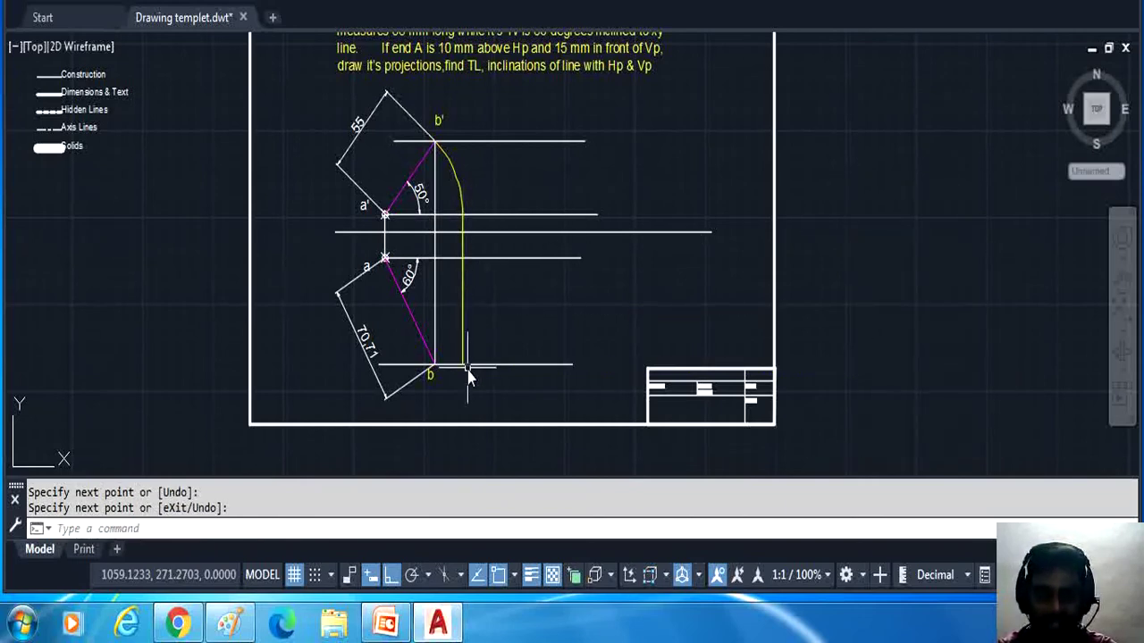
# Step: Set the current colour to Magenta and draw a line from a to the foot of the yellow vertical projector
pyautogui.moveTo(766, 2)
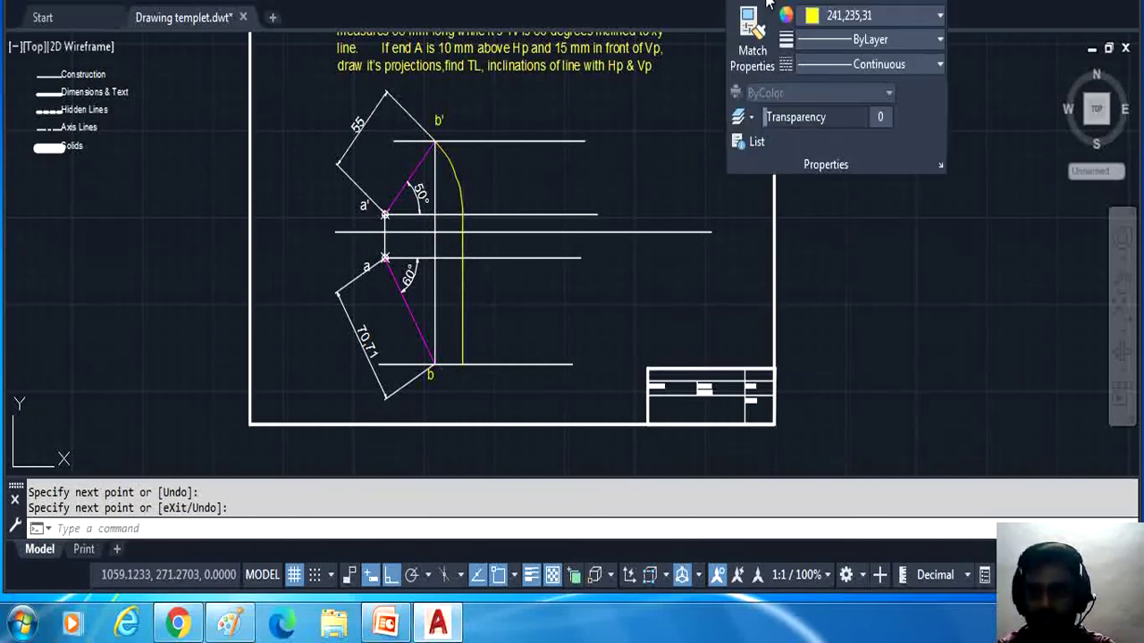
pyautogui.click(919, 15)
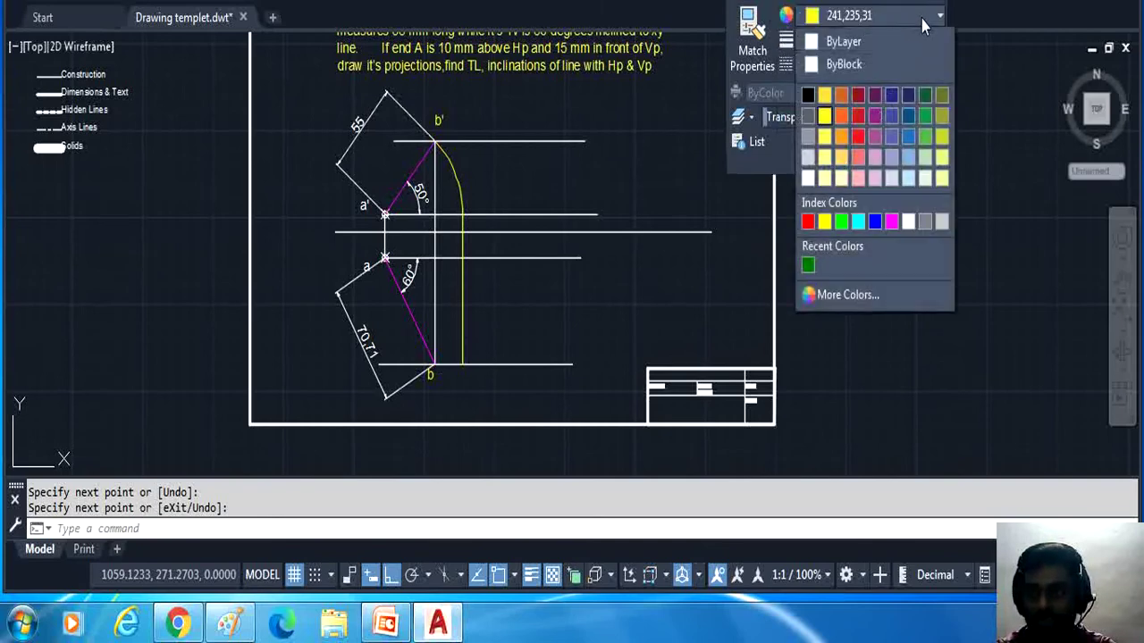
pyautogui.click(895, 223)
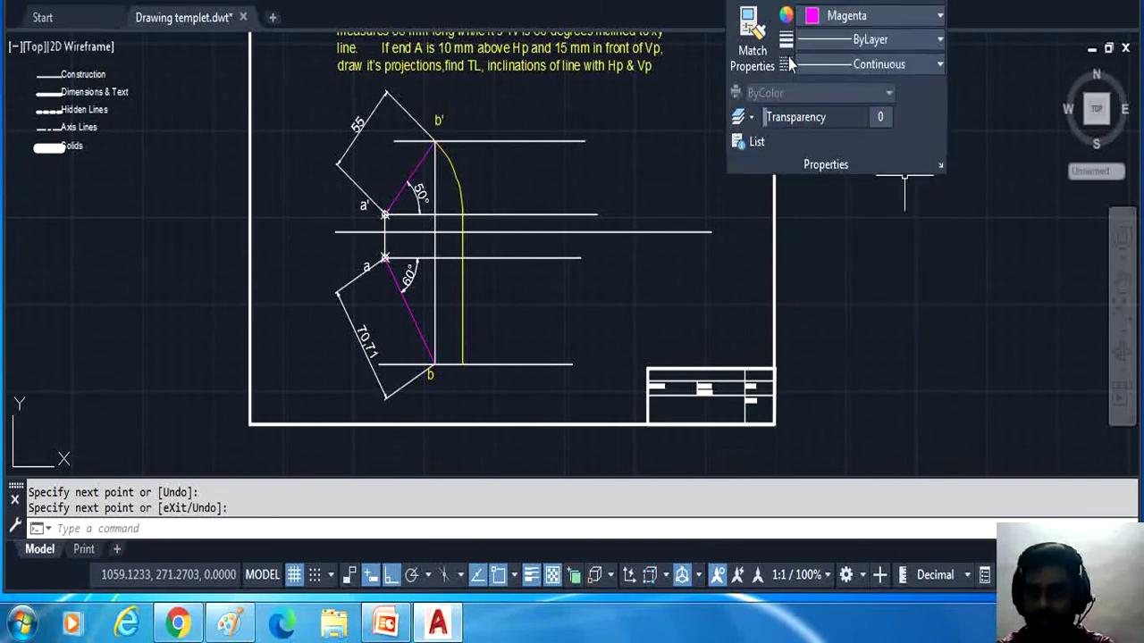
pyautogui.press('Return')
pyautogui.press('Return')
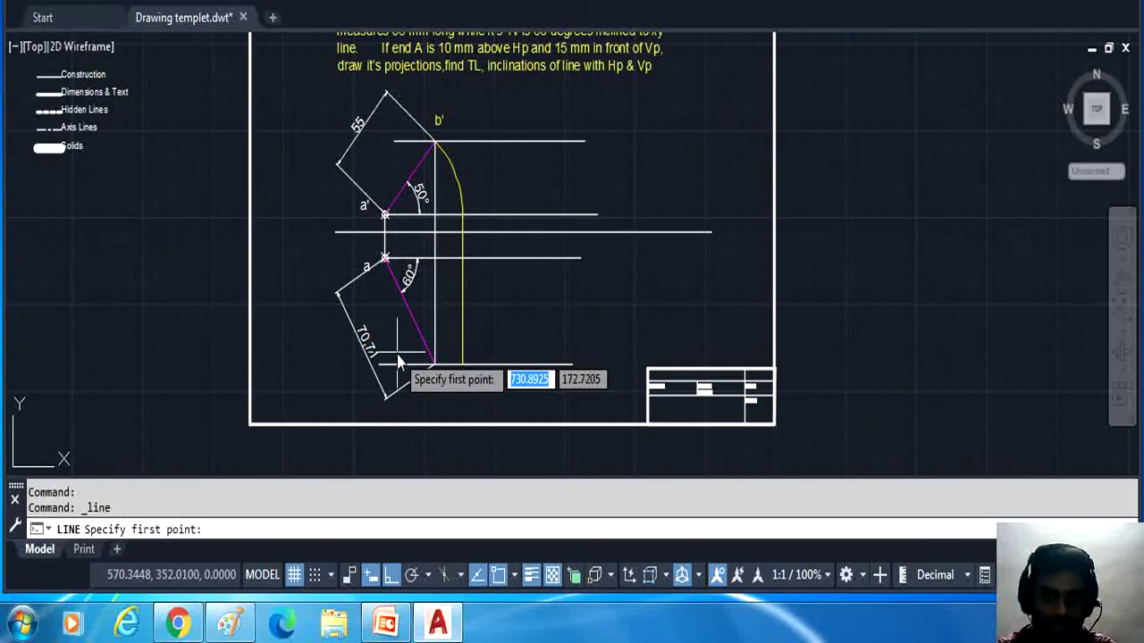
pyautogui.click(384, 259)
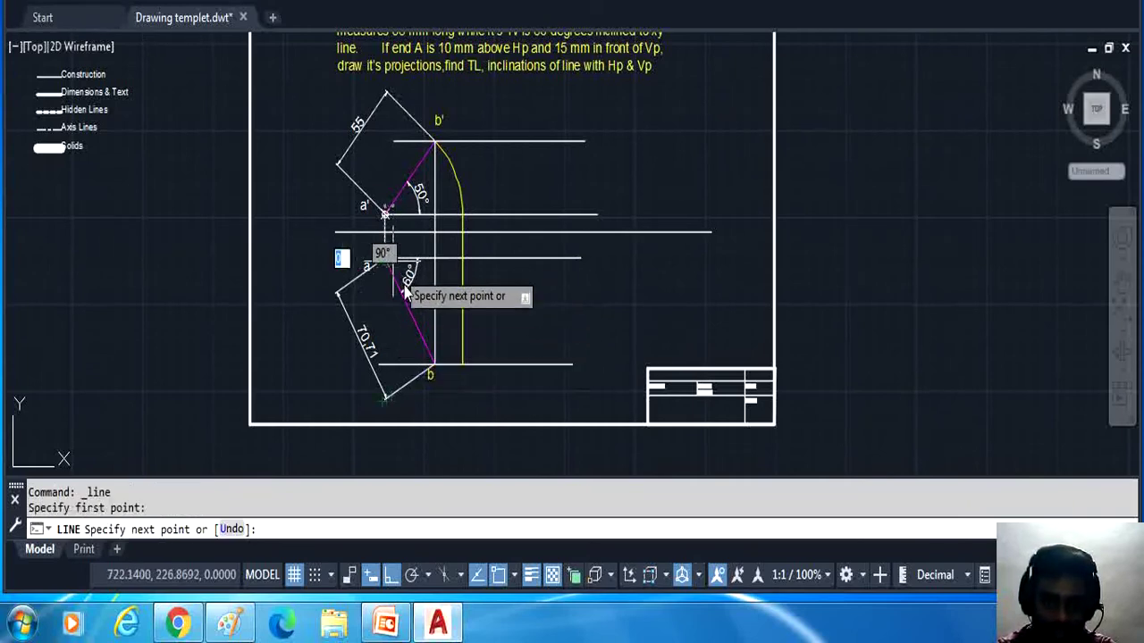
pyautogui.click(463, 364)
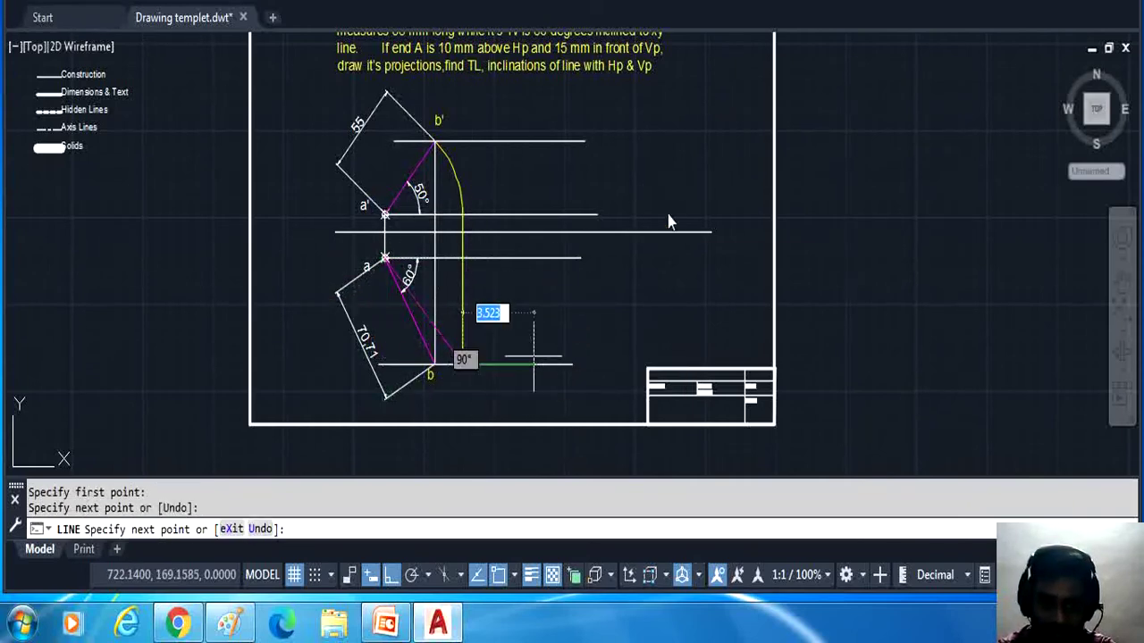
pyautogui.rightClick(675, 132)
pyautogui.click(692, 135)
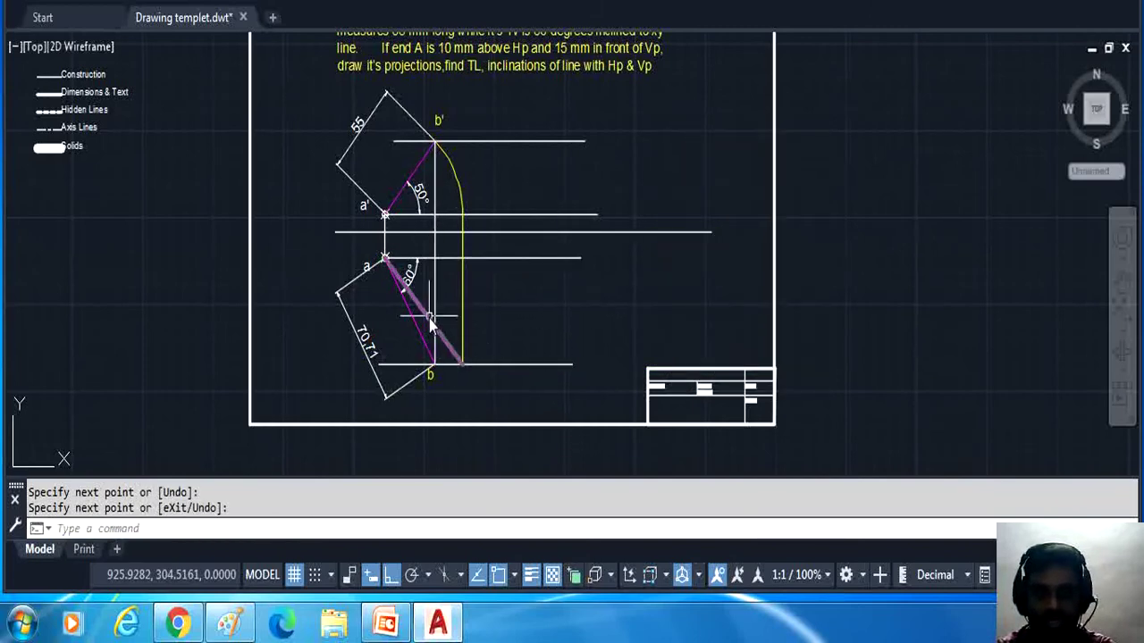
pyautogui.moveTo(429, 326)
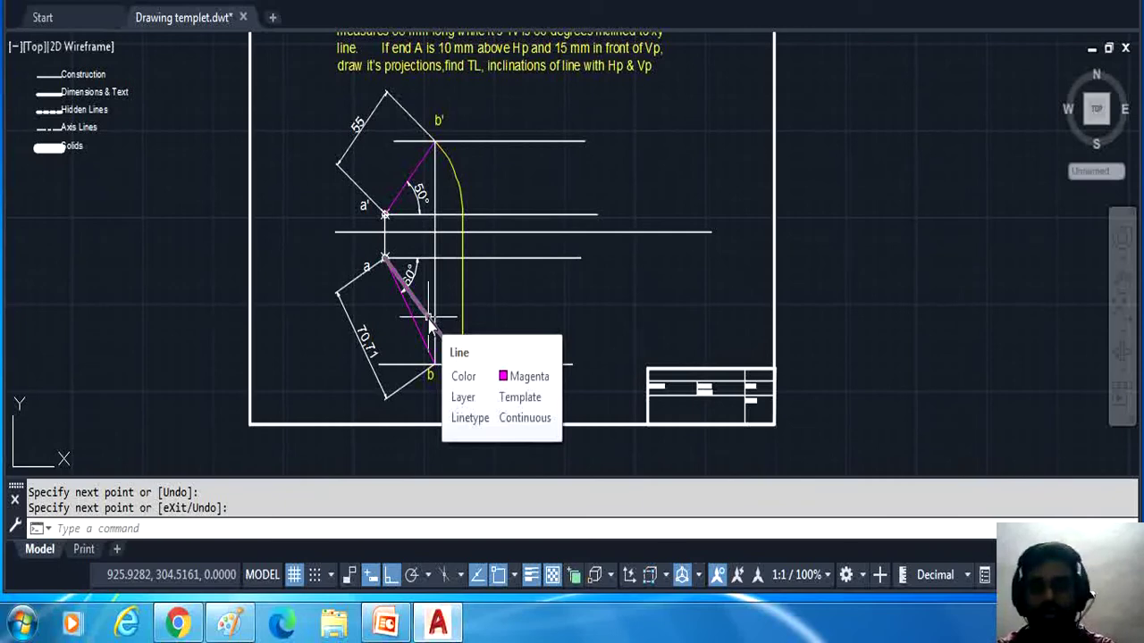
pyautogui.press('Escape')
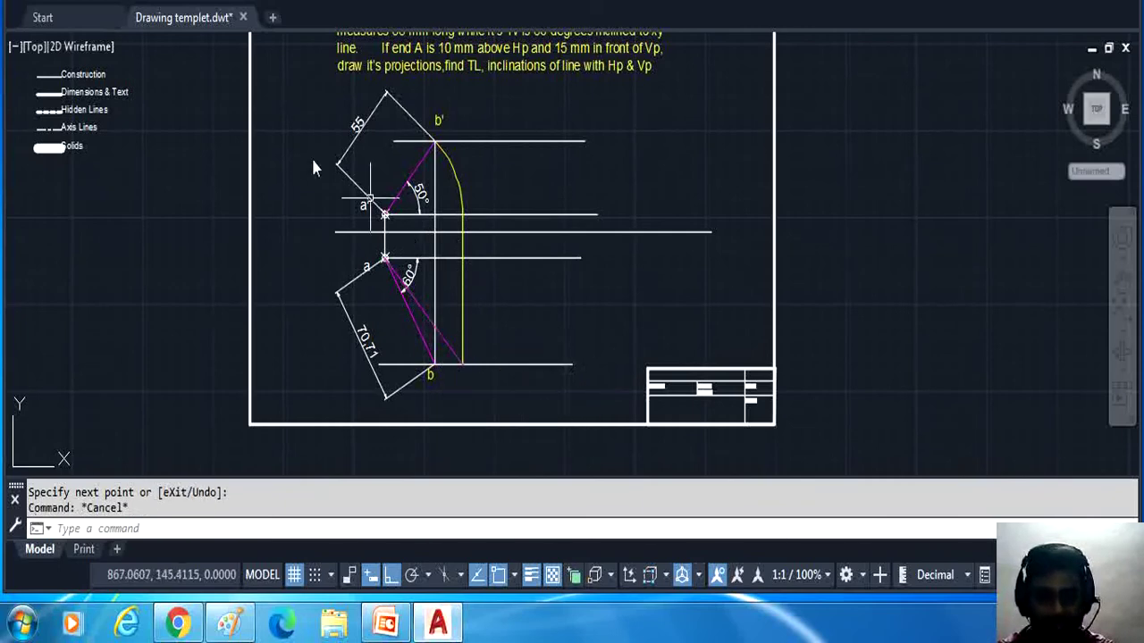
# Step: Add the multiline text label b2 just below the lower end of the new magenta line from a
pyautogui.click(339, 9)
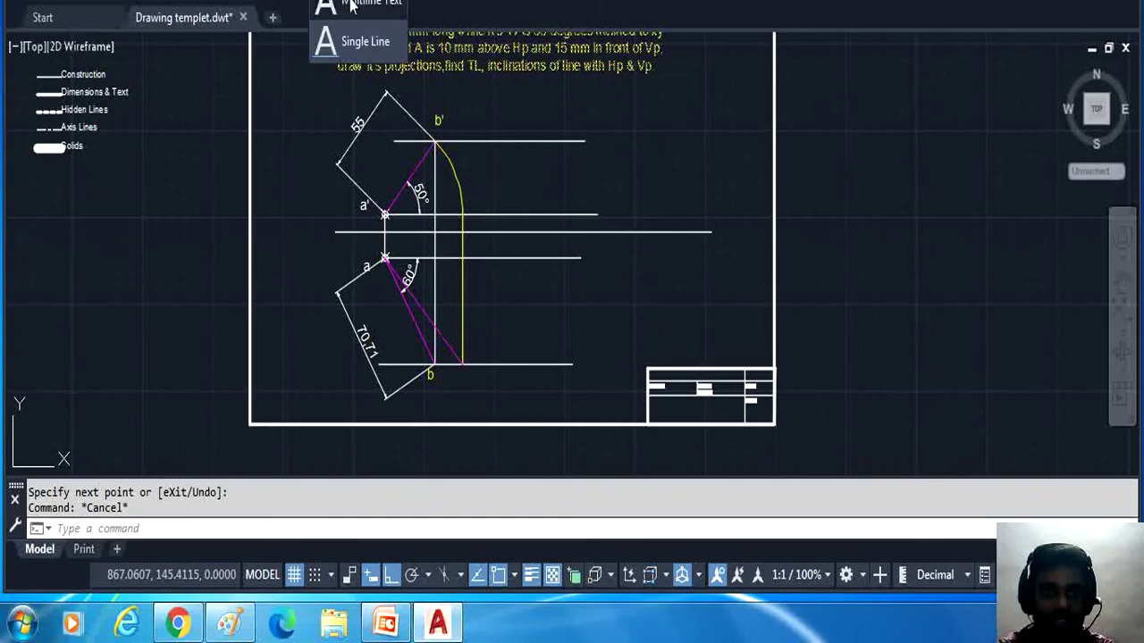
pyautogui.click(322, 12)
pyautogui.click(463, 386)
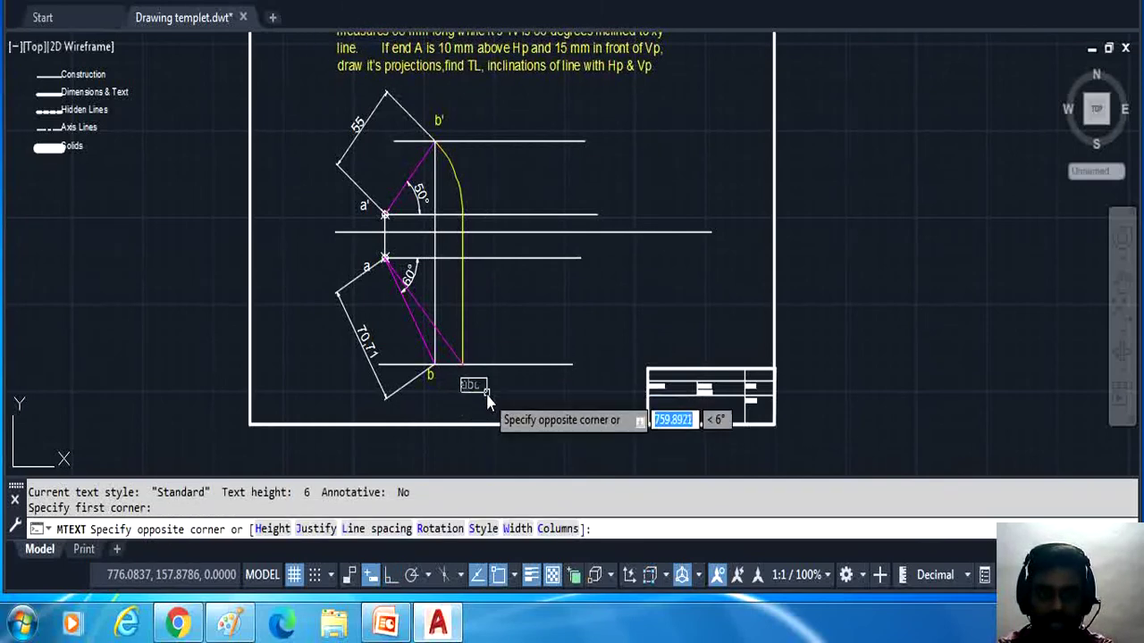
pyautogui.click(485, 391)
pyautogui.write('b2')
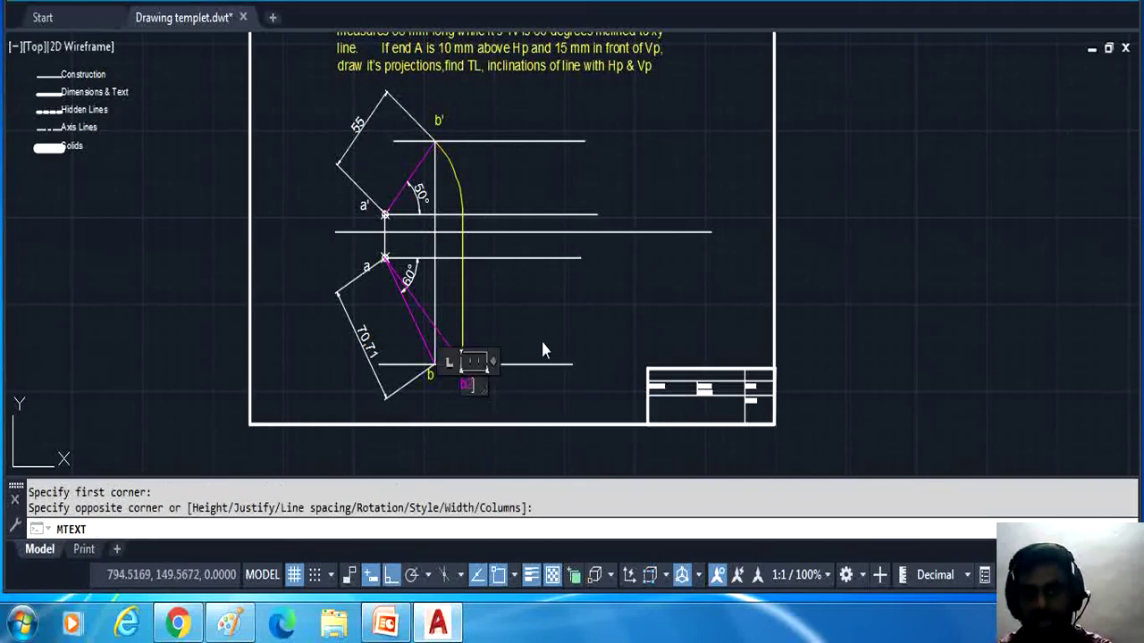
pyautogui.click(650, 282)
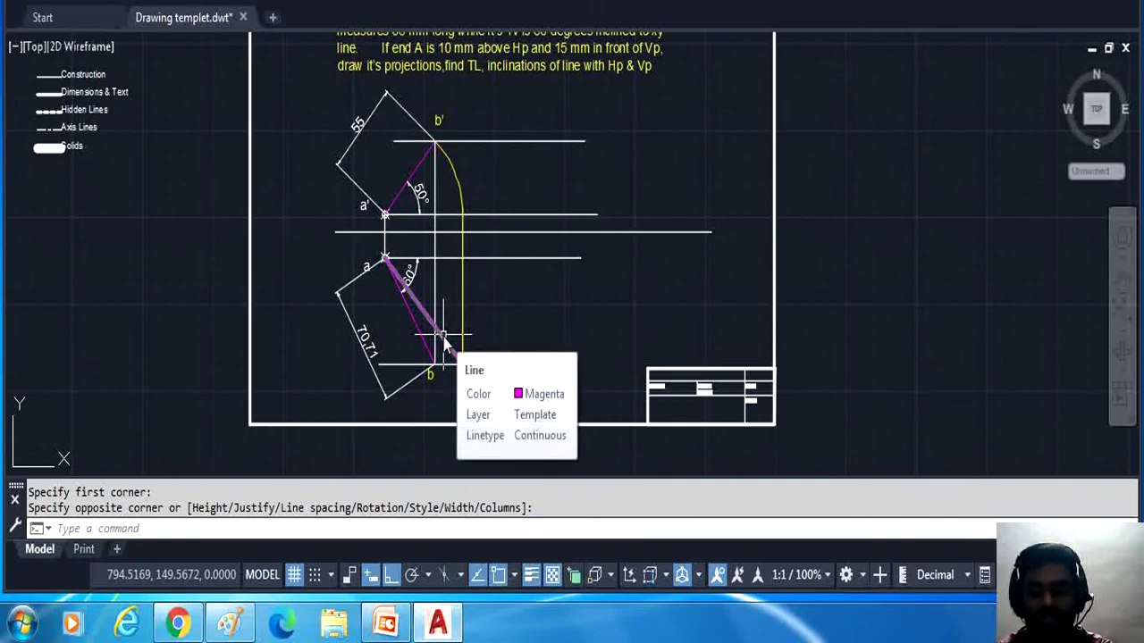
pyautogui.press('Escape')
pyautogui.press('Escape')
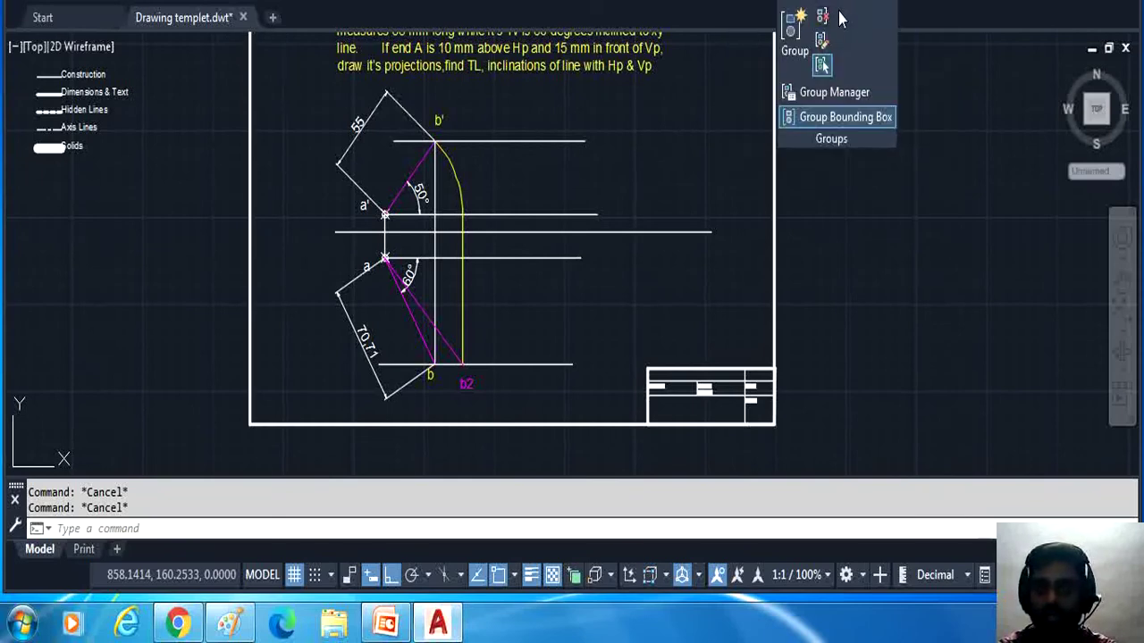
# Step: Set the current colour to yellow 248,215,49 and draw a circle centred at a with its radius reaching b
pyautogui.moveTo(751, 5)
pyautogui.click(873, 15)
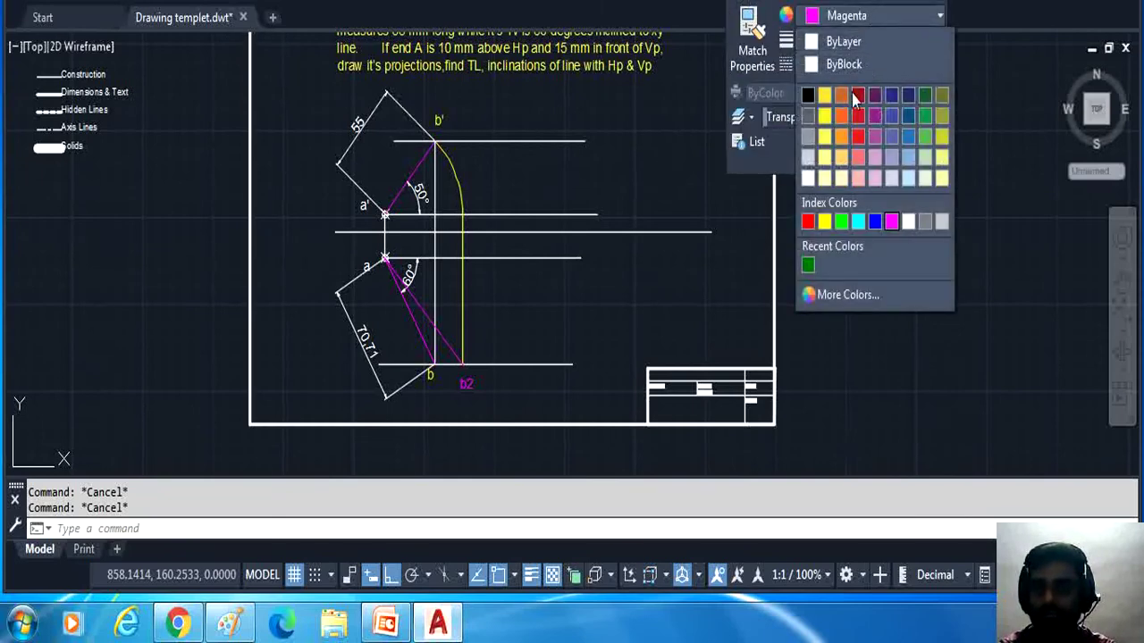
pyautogui.click(825, 99)
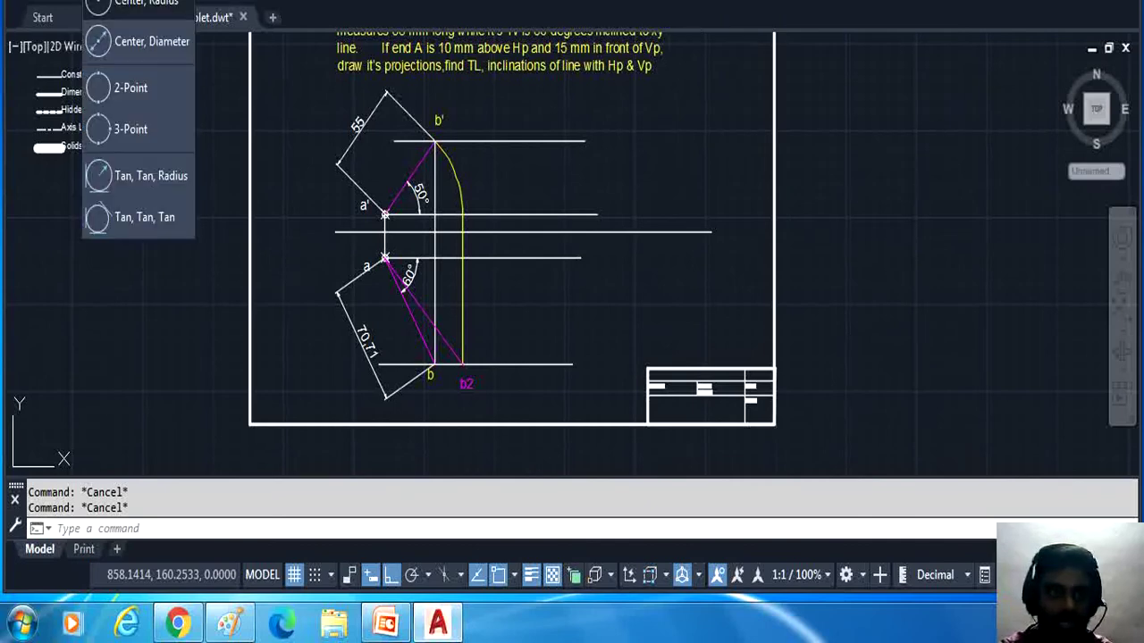
pyautogui.click(123, 7)
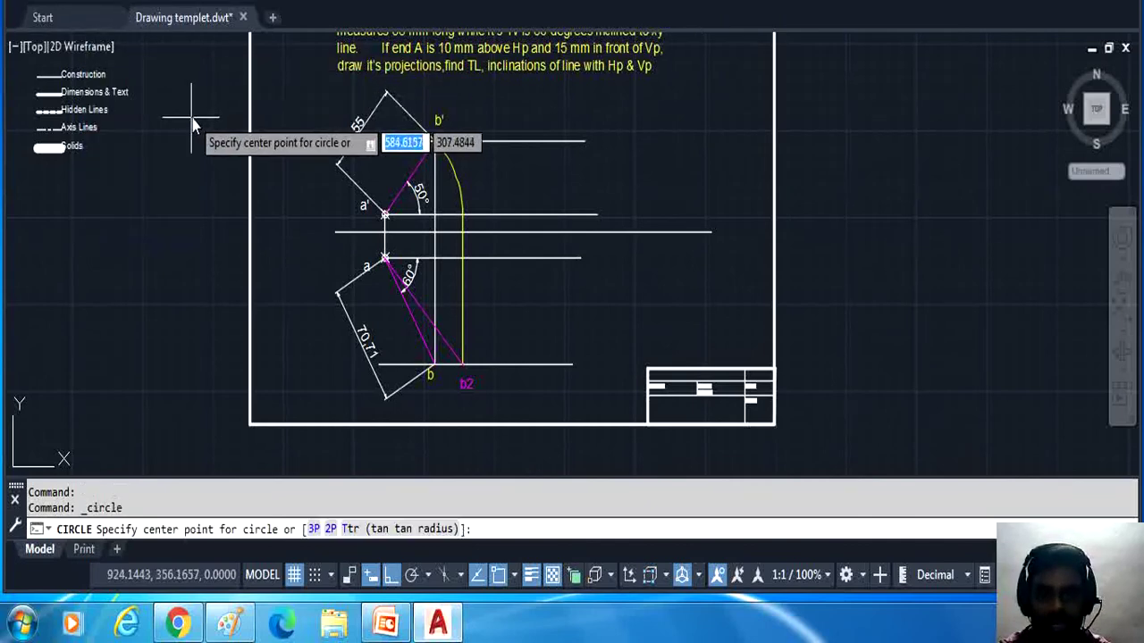
pyautogui.click(383, 267)
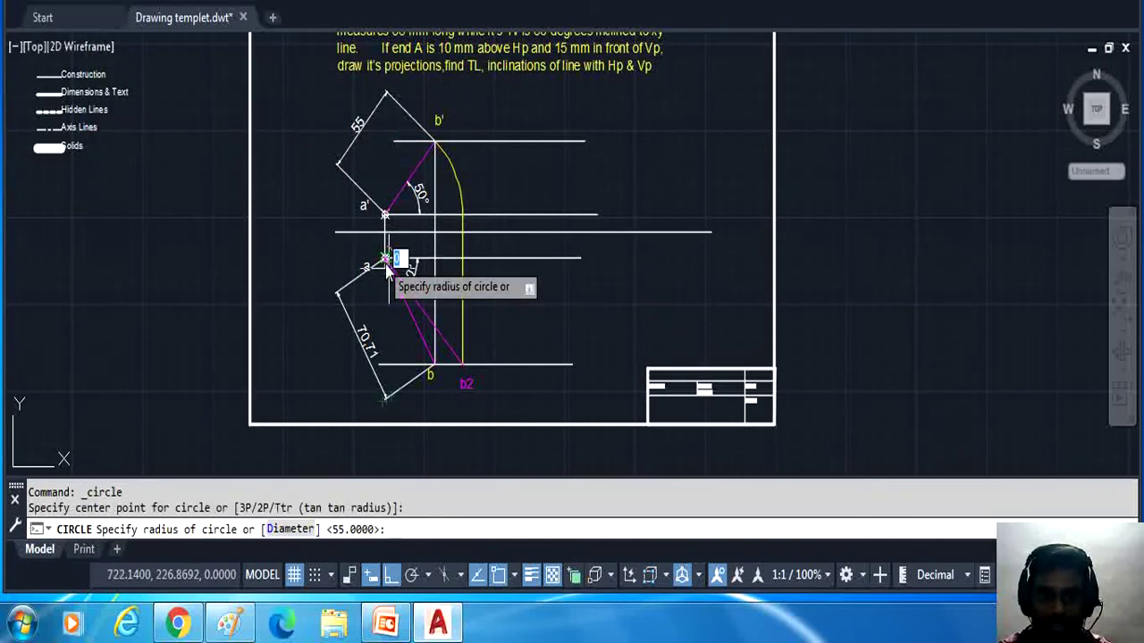
pyautogui.click(437, 363)
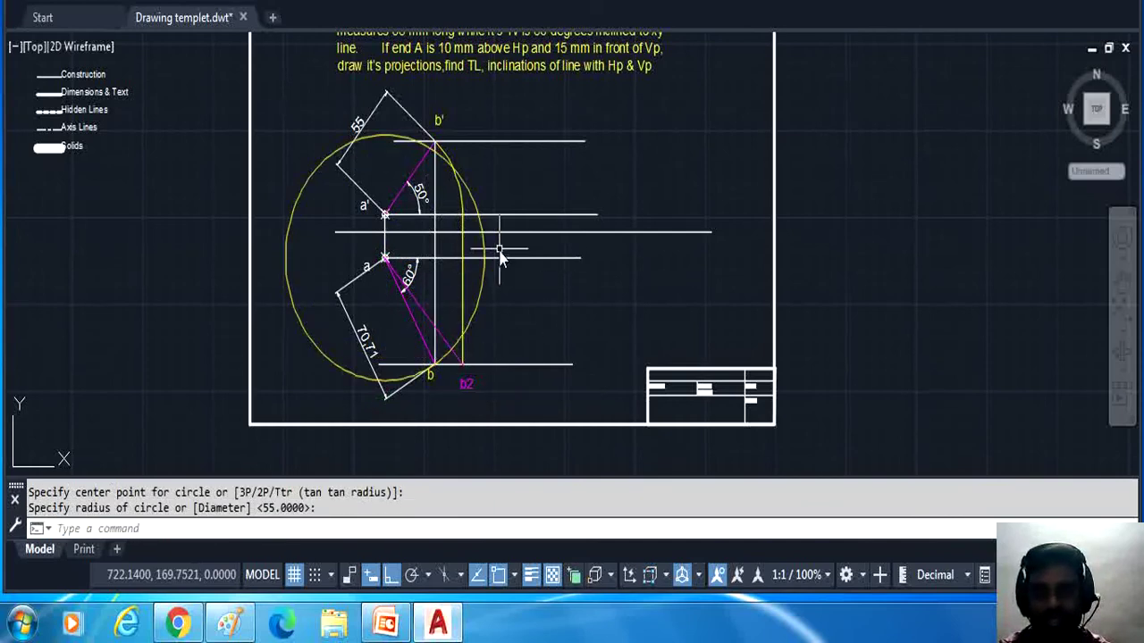
# Step: Trim the new circle to the arc from b up to the horizontal line through a, and erase the leftover piece near b'
pyautogui.write('tr')
pyautogui.press('Return')
pyautogui.press('Return')
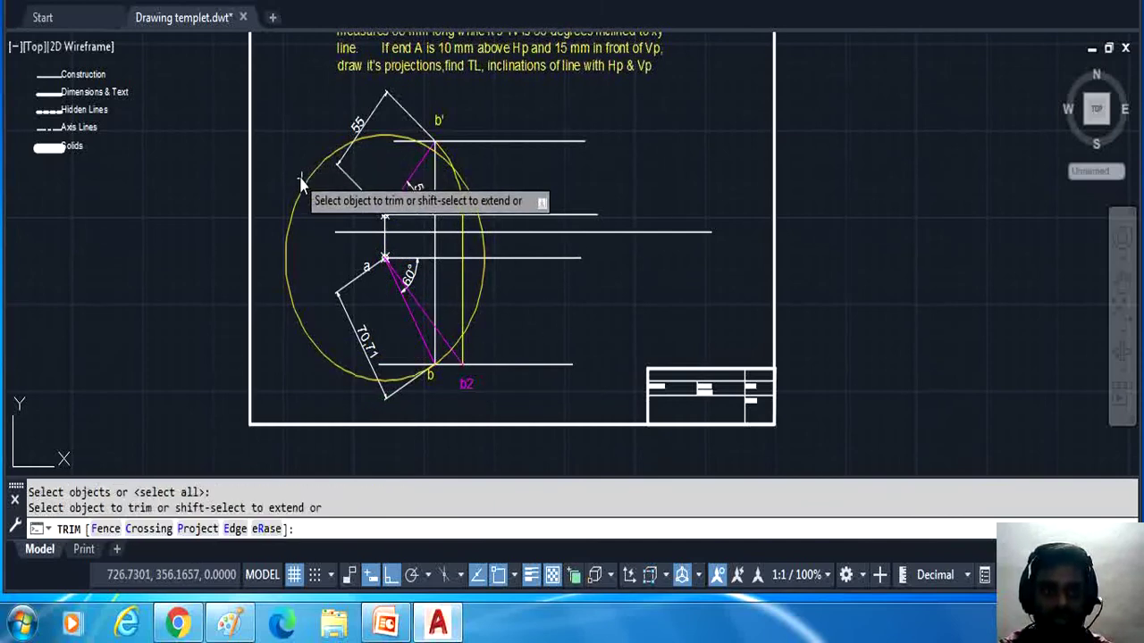
pyautogui.click(313, 182)
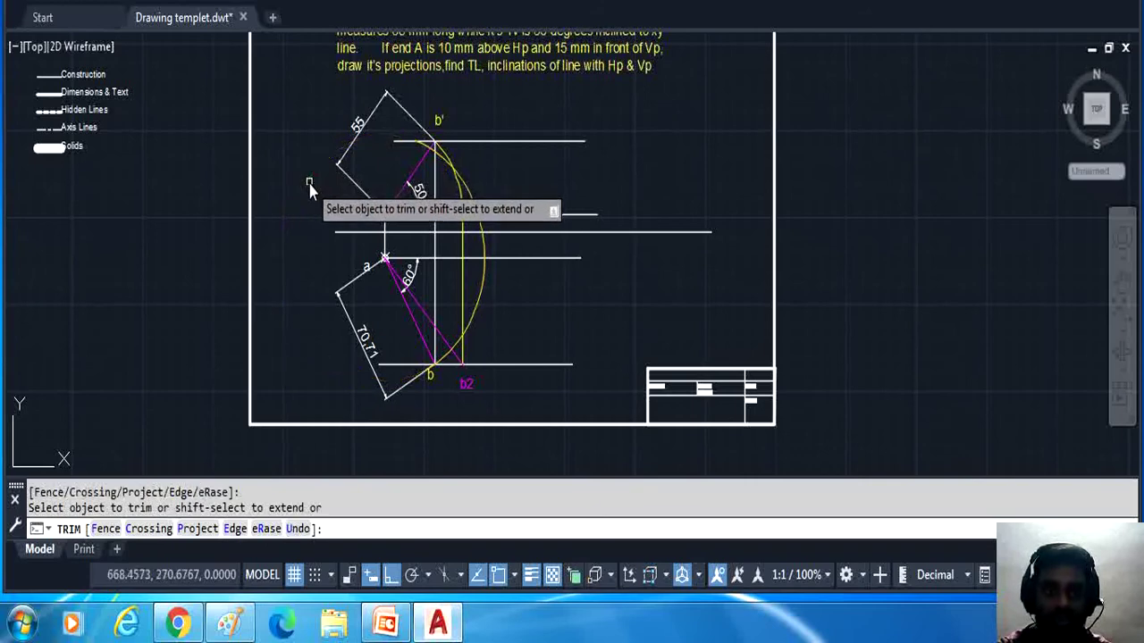
pyautogui.click(441, 159)
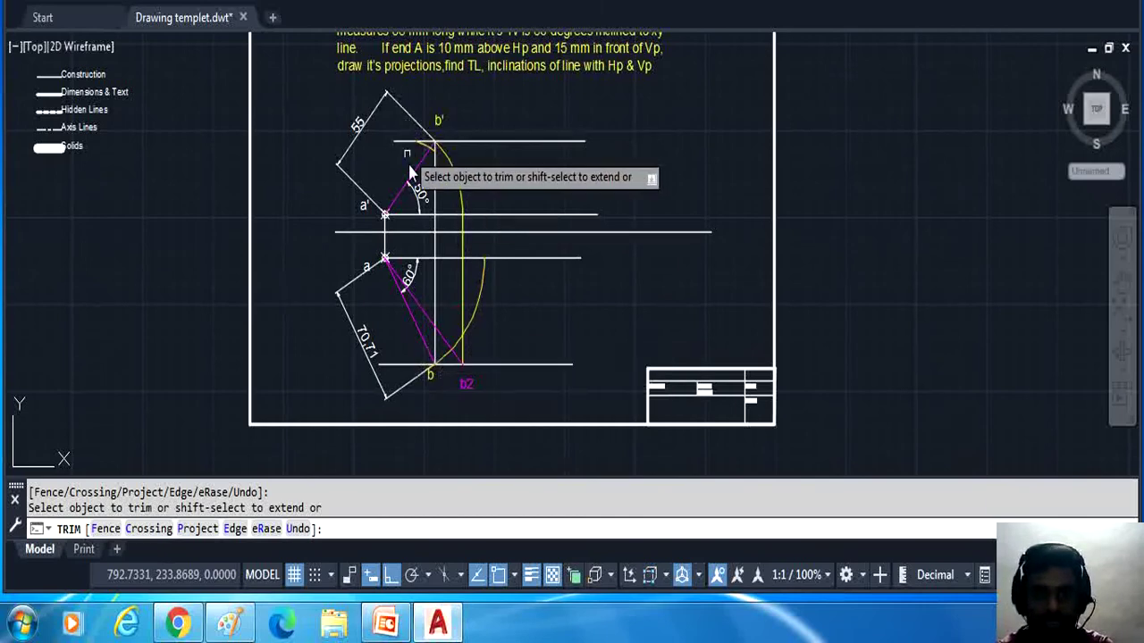
pyautogui.scroll(2, 451, 154)
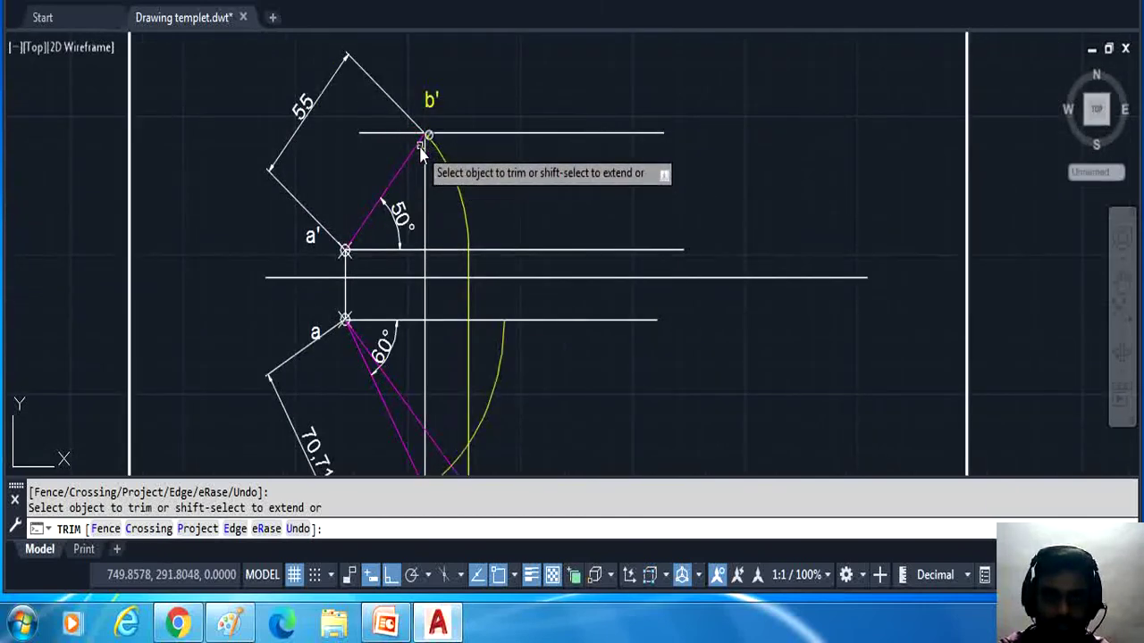
pyautogui.press('Escape')
pyautogui.click(423, 152)
pyautogui.press('Delete')
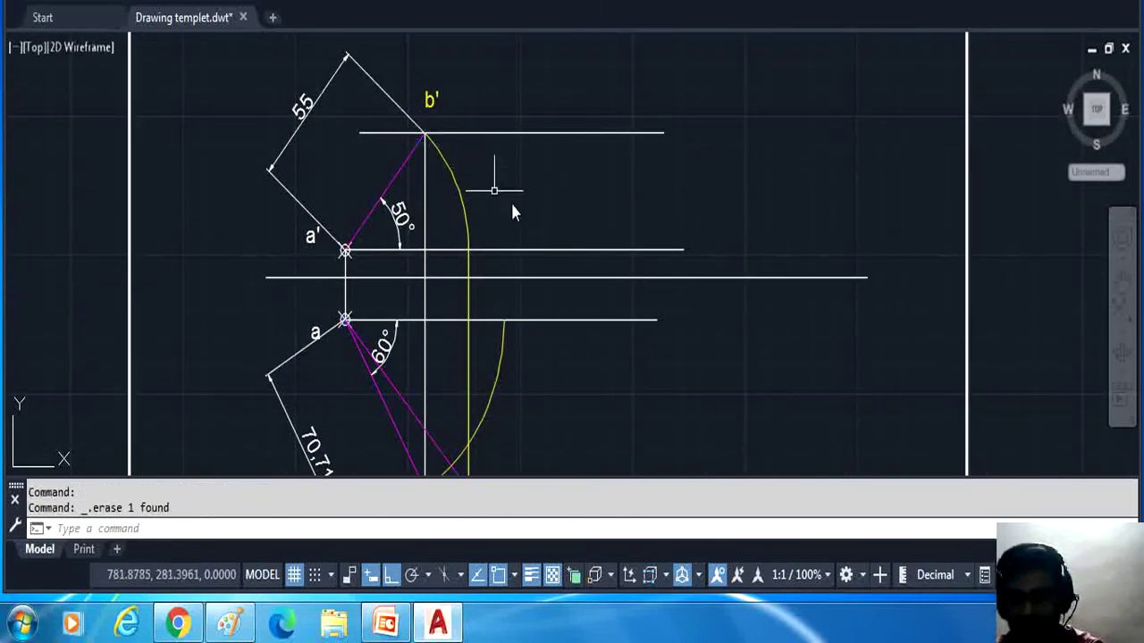
# Step: Draw a vertical line from the arc's end on the horizontal through a up to the horizontal line through b'
pyautogui.scroll(-2, 536, 221)
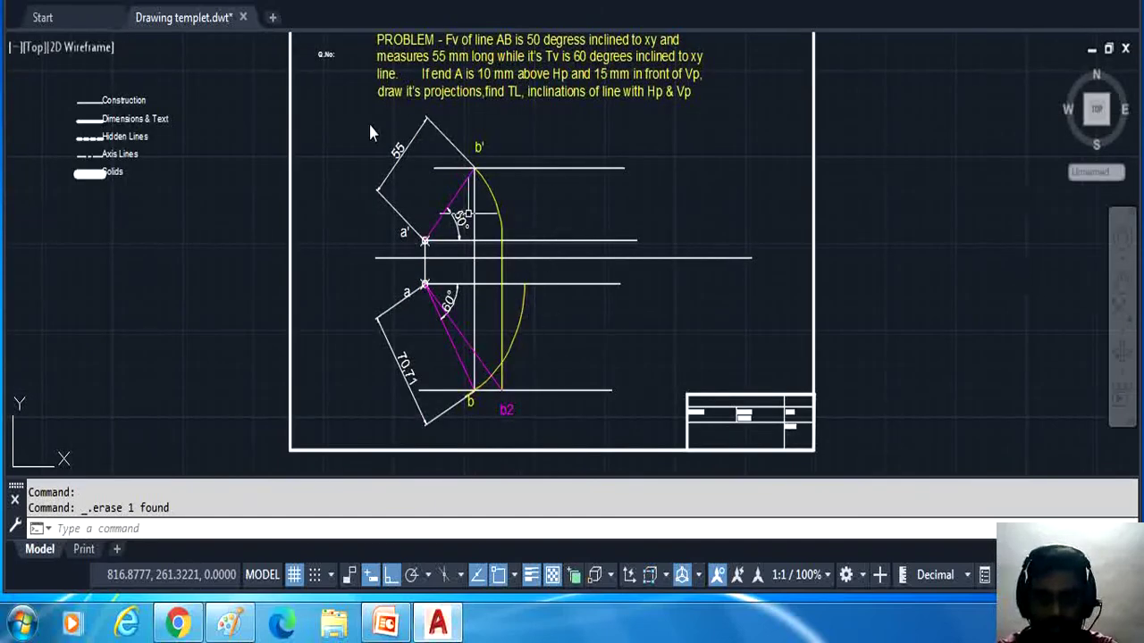
pyautogui.write('l')
pyautogui.press('Return')
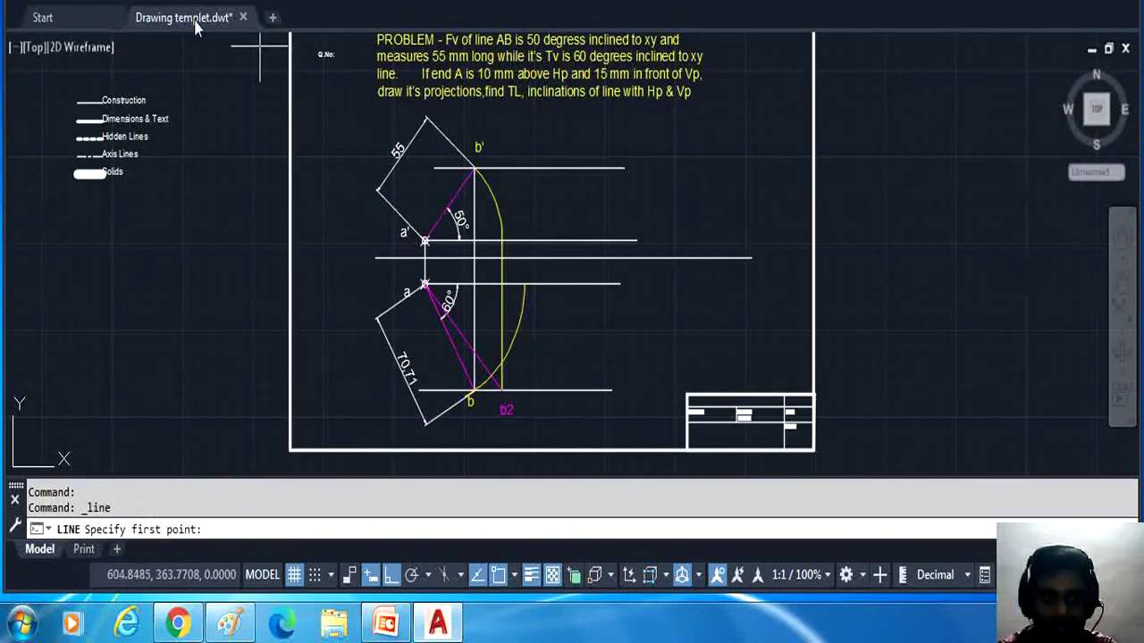
pyautogui.click(526, 284)
pyautogui.click(525, 168)
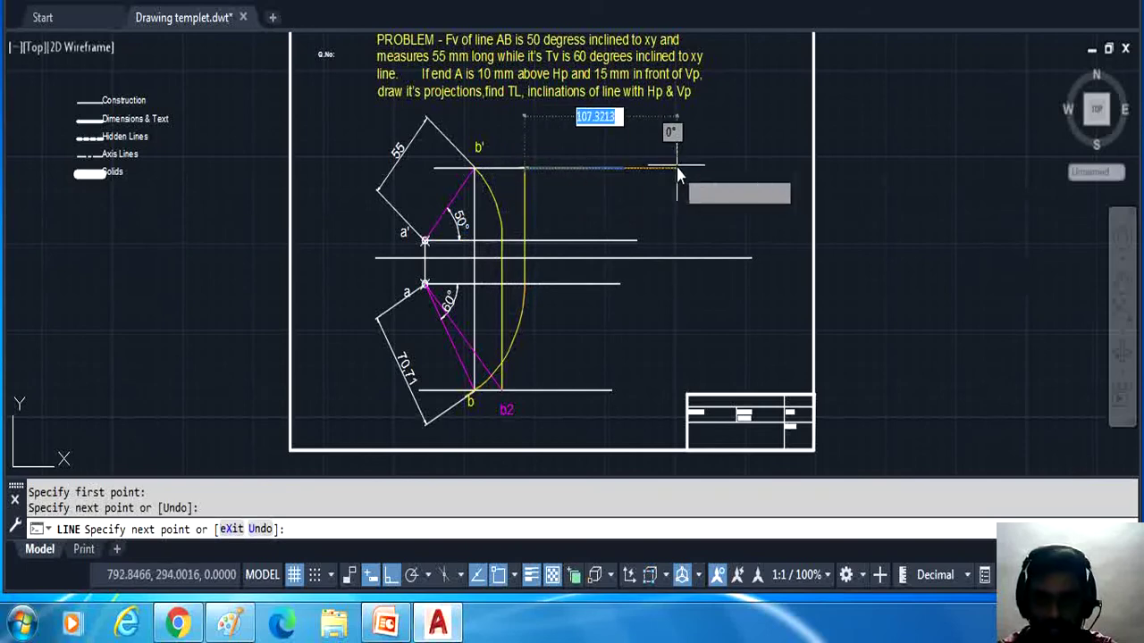
pyautogui.rightClick(681, 169)
pyautogui.click(719, 181)
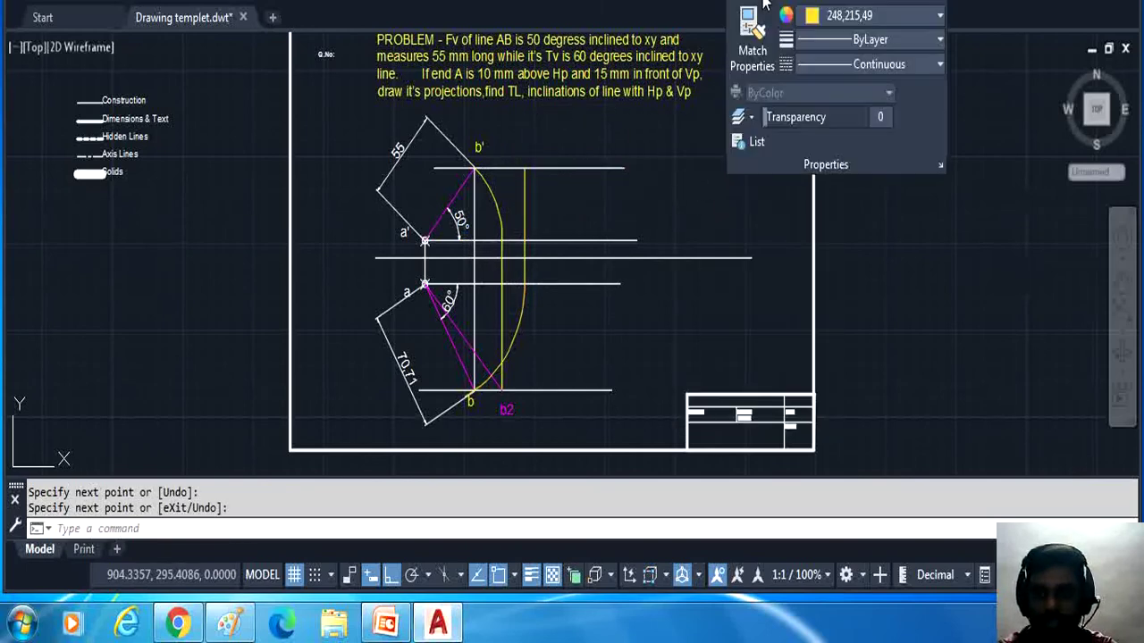
# Step: Set the current colour to Magenta and draw a line from a' to the upper end of the new vertical projector
pyautogui.moveTo(788, 10)
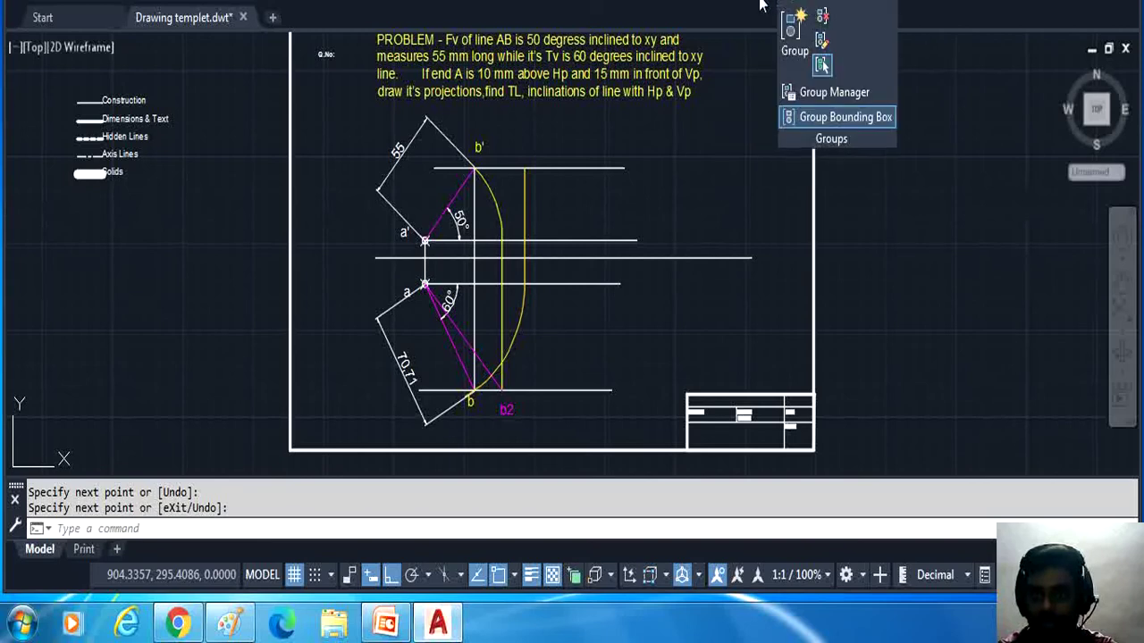
pyautogui.click(849, 15)
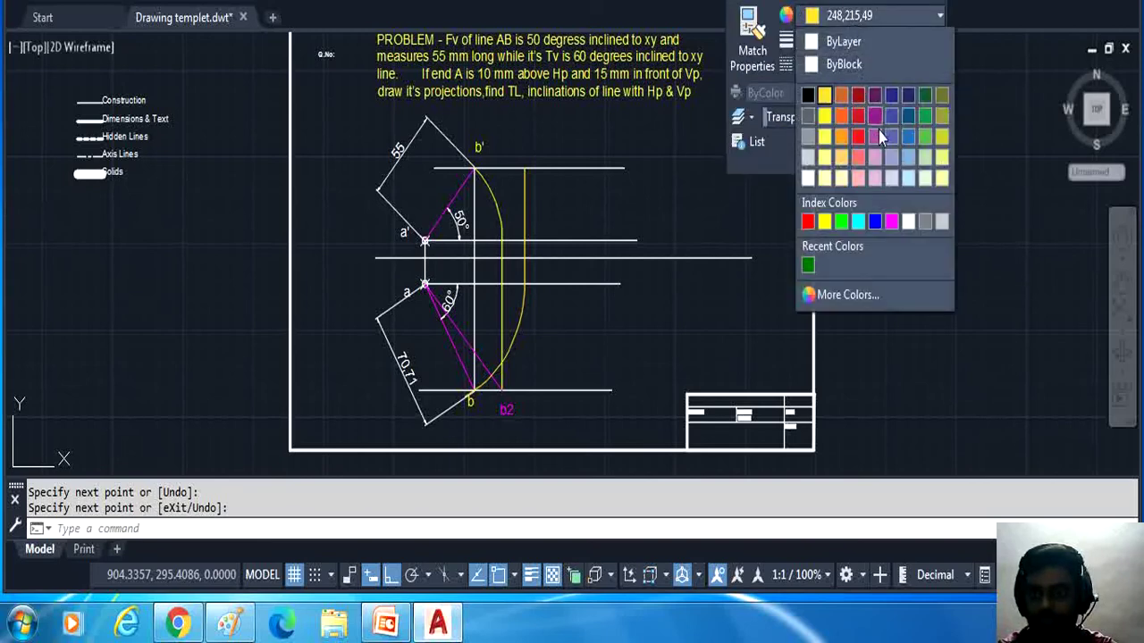
pyautogui.click(893, 222)
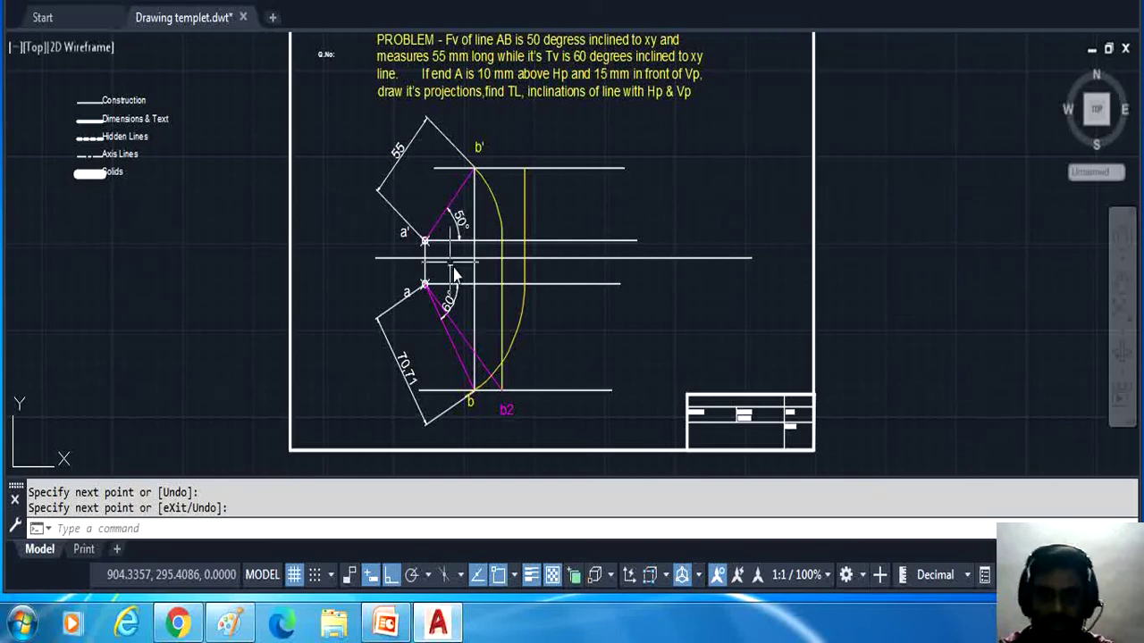
pyautogui.write('l')
pyautogui.press('Return')
pyautogui.click(425, 241)
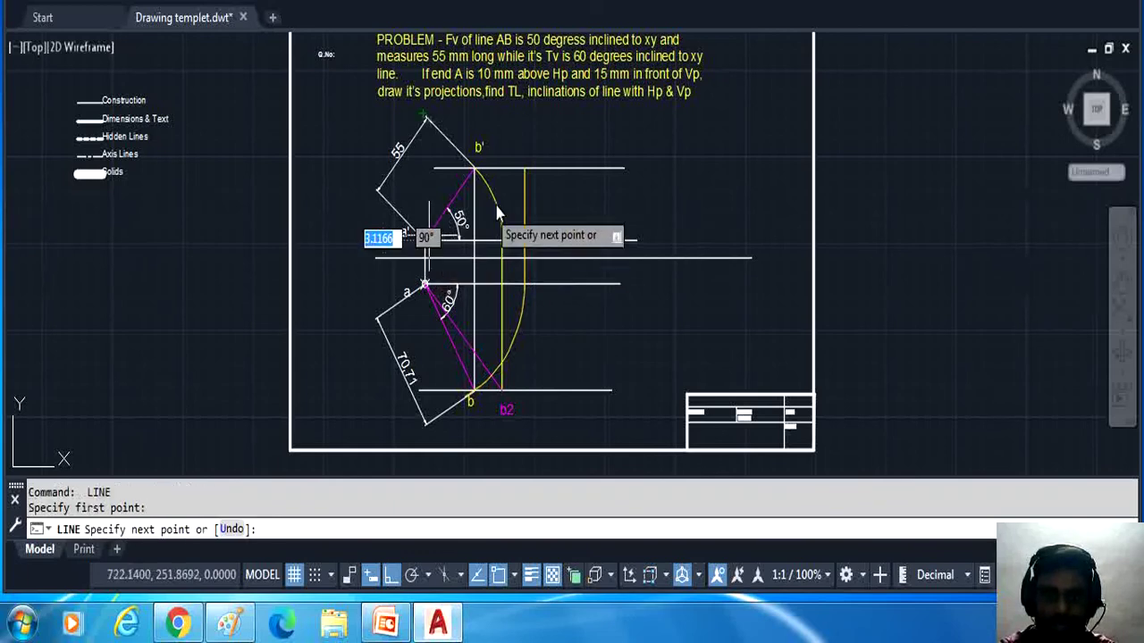
pyautogui.click(524, 170)
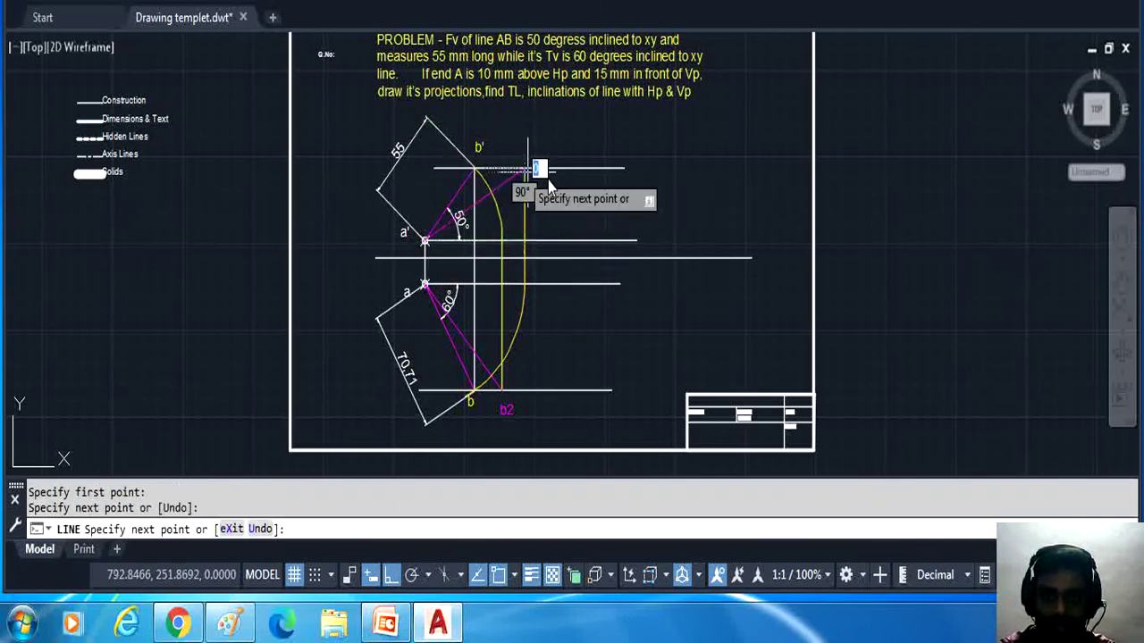
pyautogui.rightClick(709, 152)
pyautogui.click(735, 163)
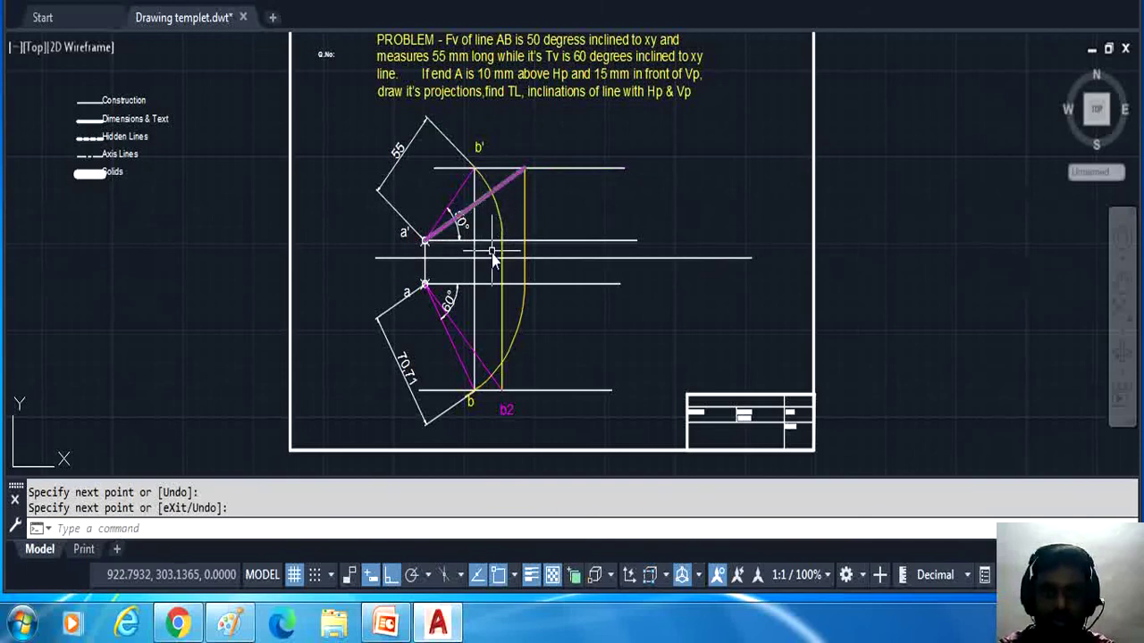
pyautogui.press('Return')
pyautogui.click(473, 204)
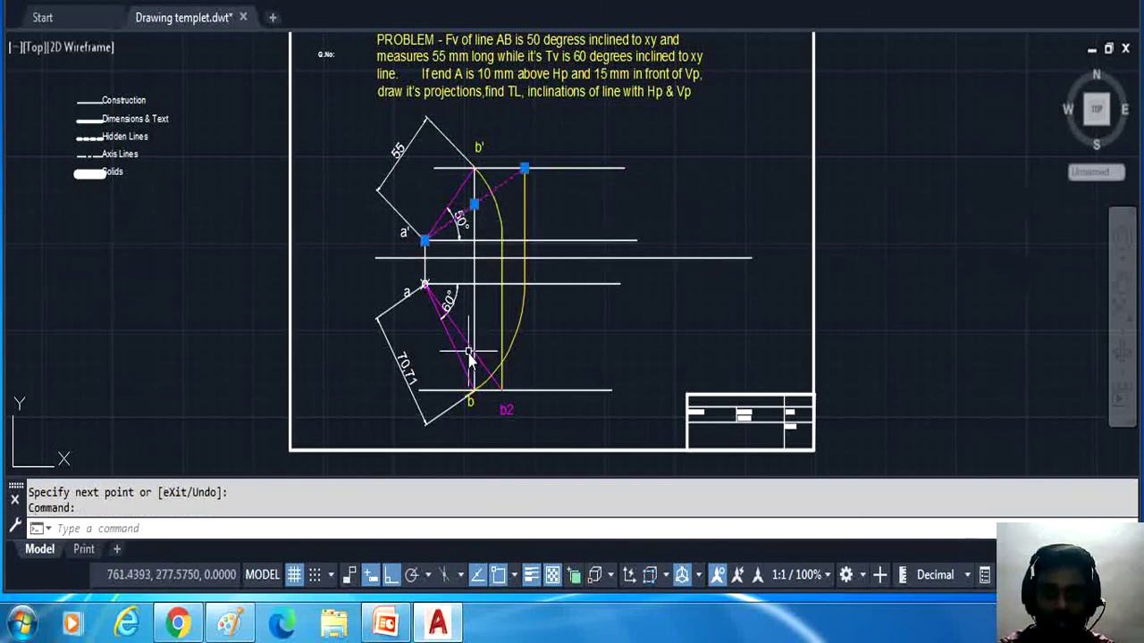
pyautogui.click(471, 356)
pyautogui.click(451, 202)
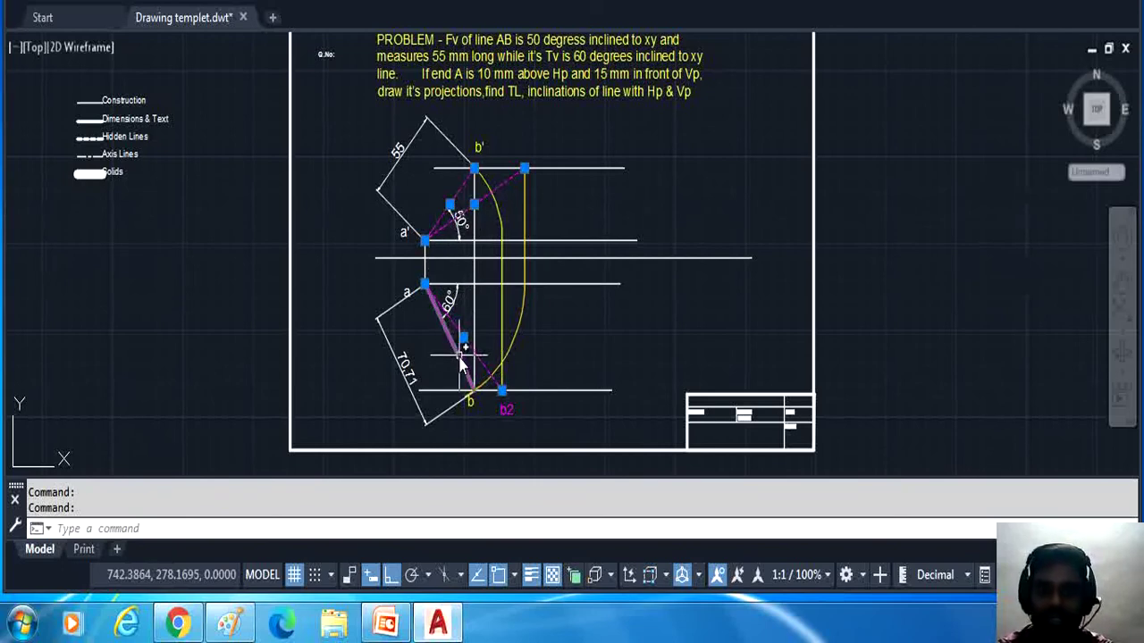
pyautogui.press('Escape')
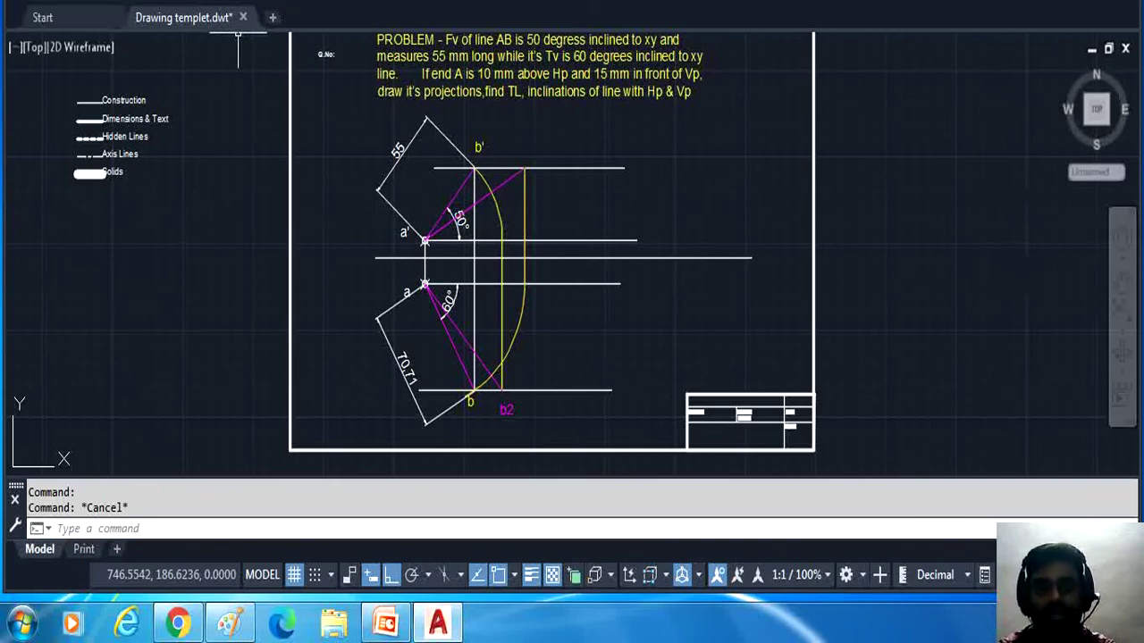
# Step: Add an angular dimension between the new magenta line from a' and the horizontal line through a'
pyautogui.press('space')
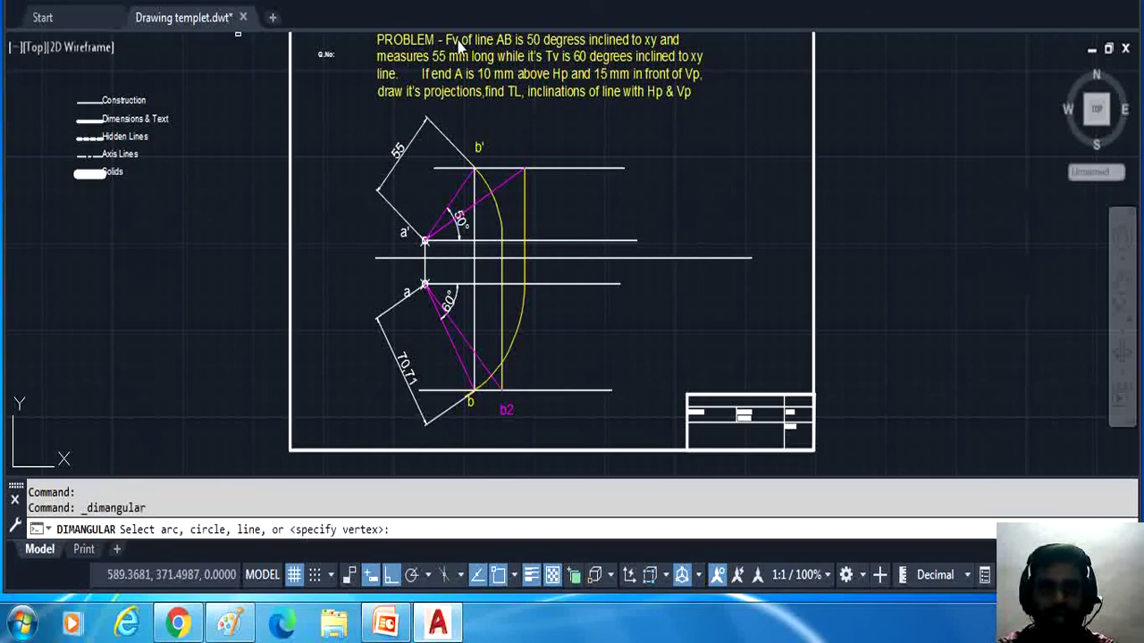
pyautogui.click(479, 204)
pyautogui.click(488, 249)
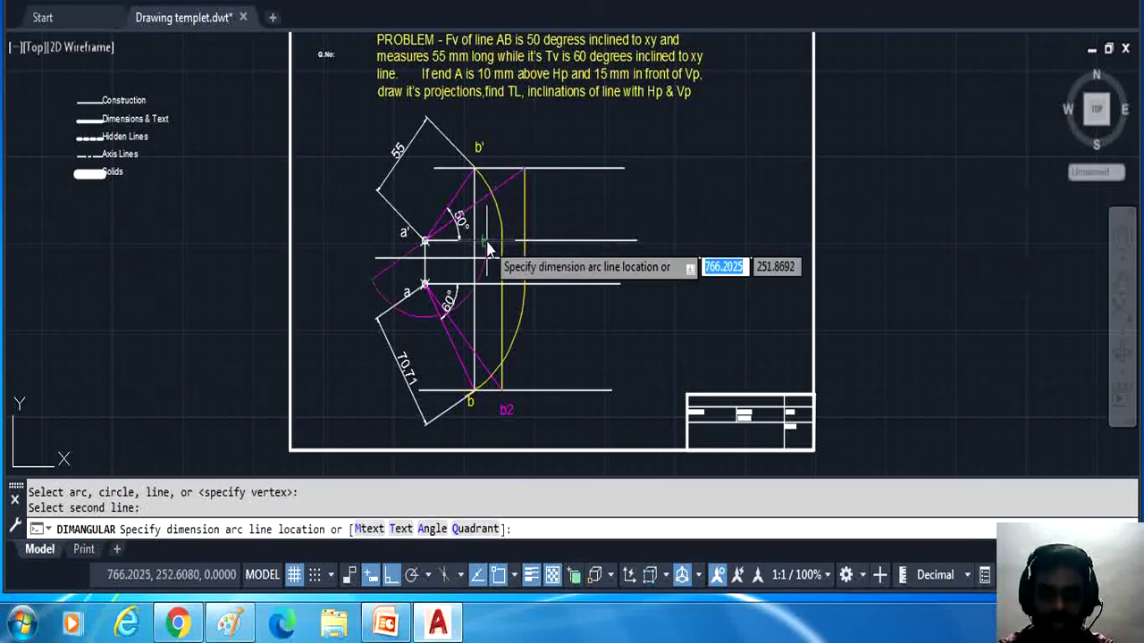
pyautogui.click(488, 234)
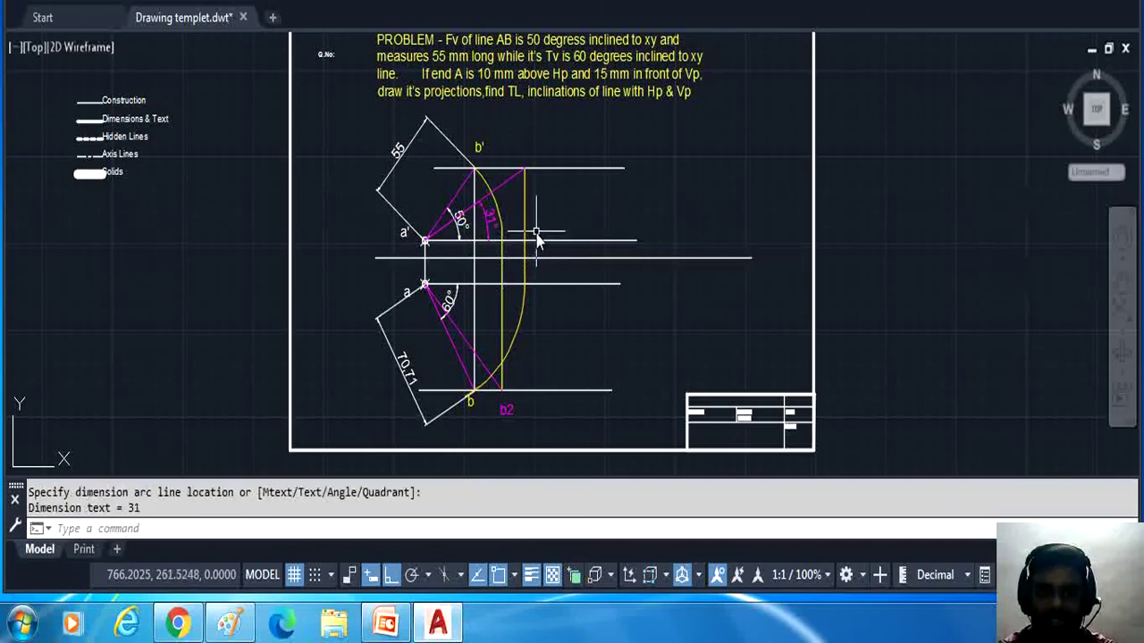
# Step: Add an angular dimension between the magenta line from a to b2 and the horizontal line through a
pyautogui.scroll(2, 542, 234)
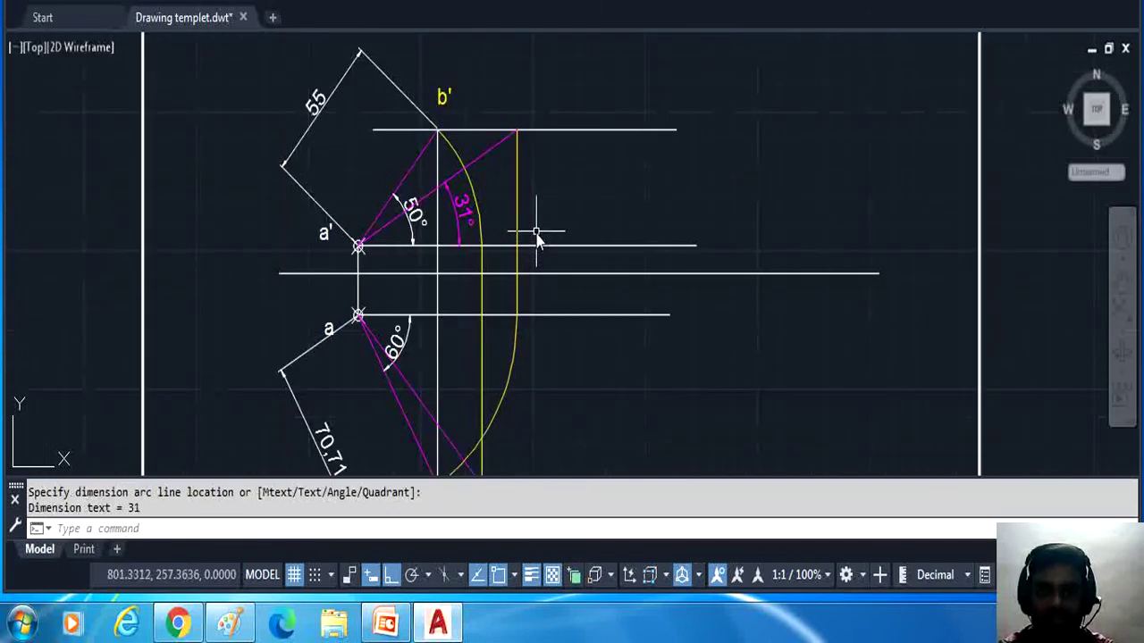
pyautogui.click(1122, 278)
pyautogui.moveTo(644, 268); pyautogui.dragTo(651, 227)
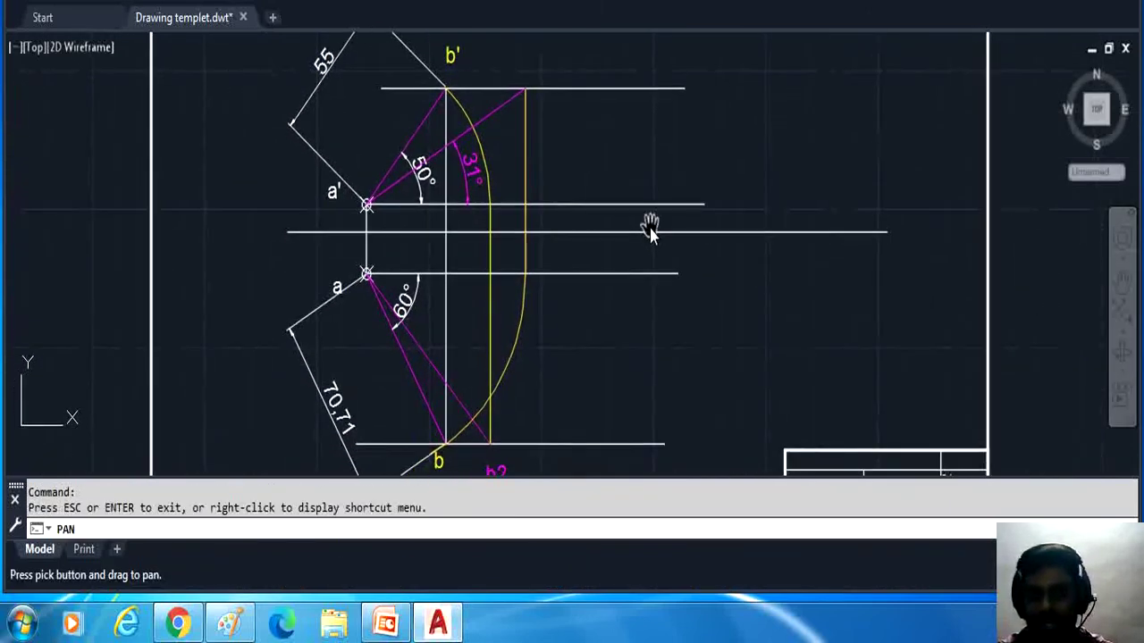
pyautogui.press('Escape')
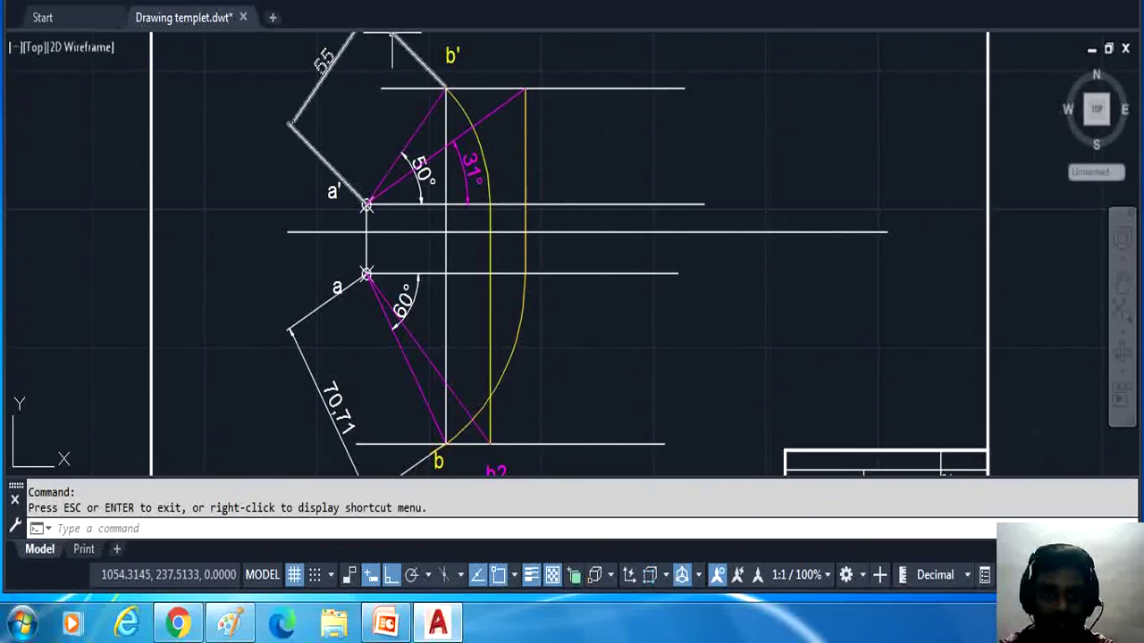
pyautogui.press('Return')
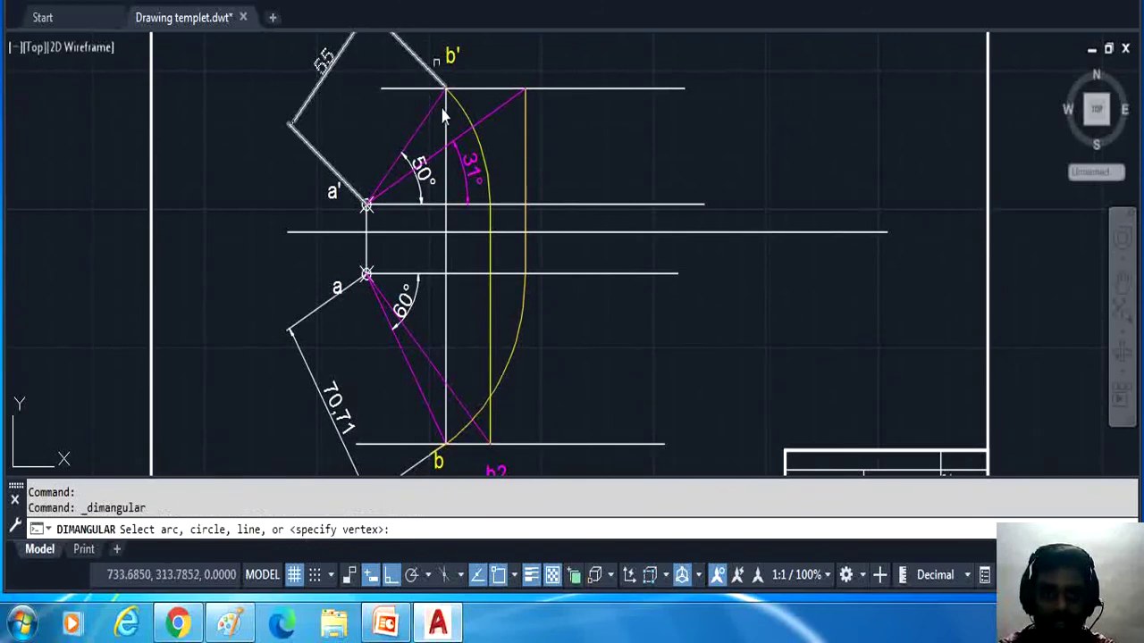
pyautogui.click(418, 356)
pyautogui.click(434, 275)
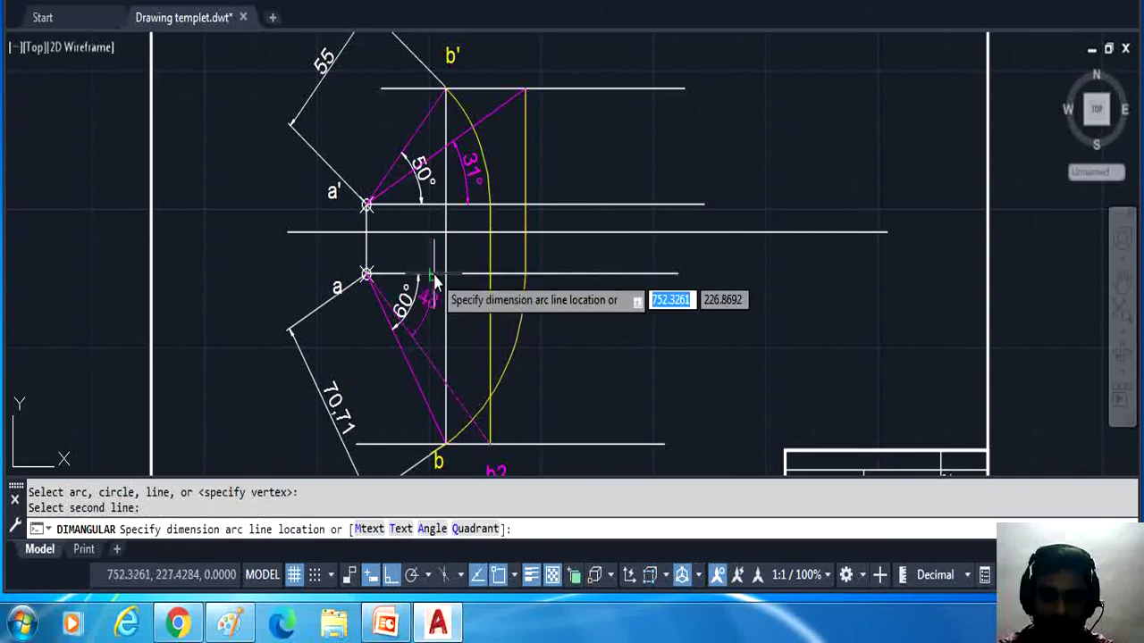
pyautogui.click(465, 322)
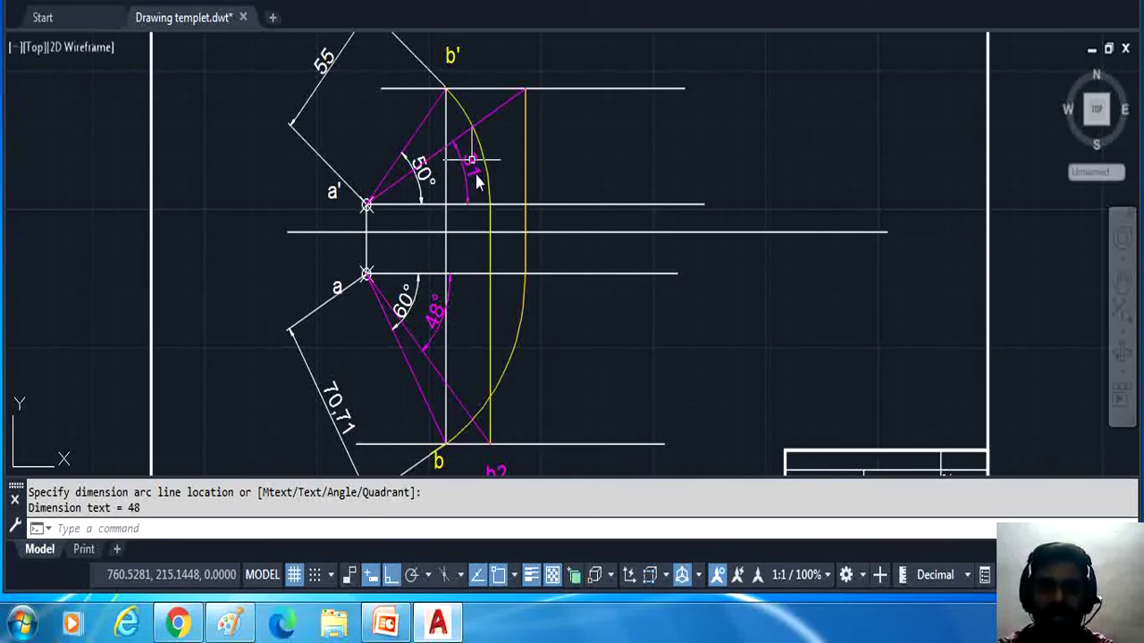
# Step: Set the lineweight of the four magenta lines, two from a' and two from a, to 0.40 mm
pyautogui.scroll(-2, 479, 160)
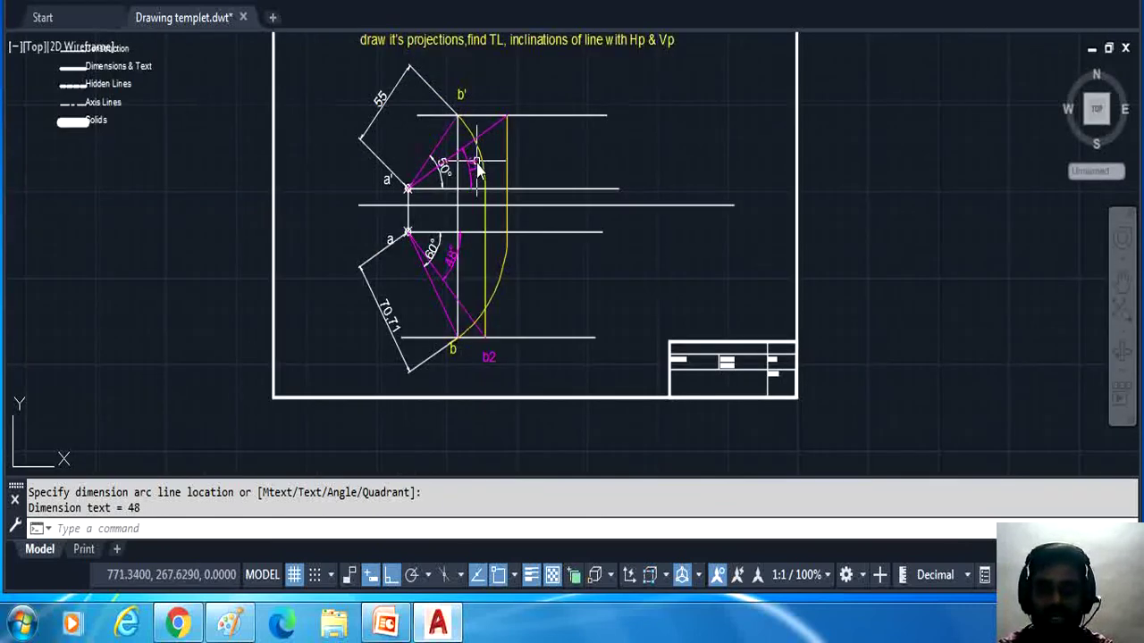
pyautogui.scroll(2, 478, 165)
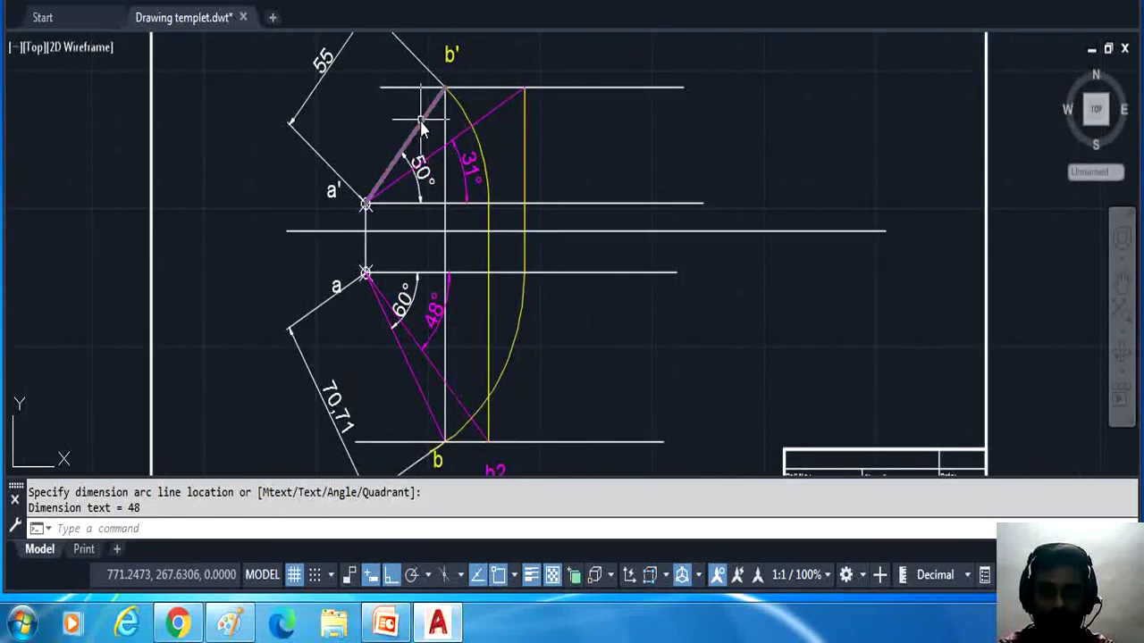
pyautogui.click(422, 128)
pyautogui.click(468, 130)
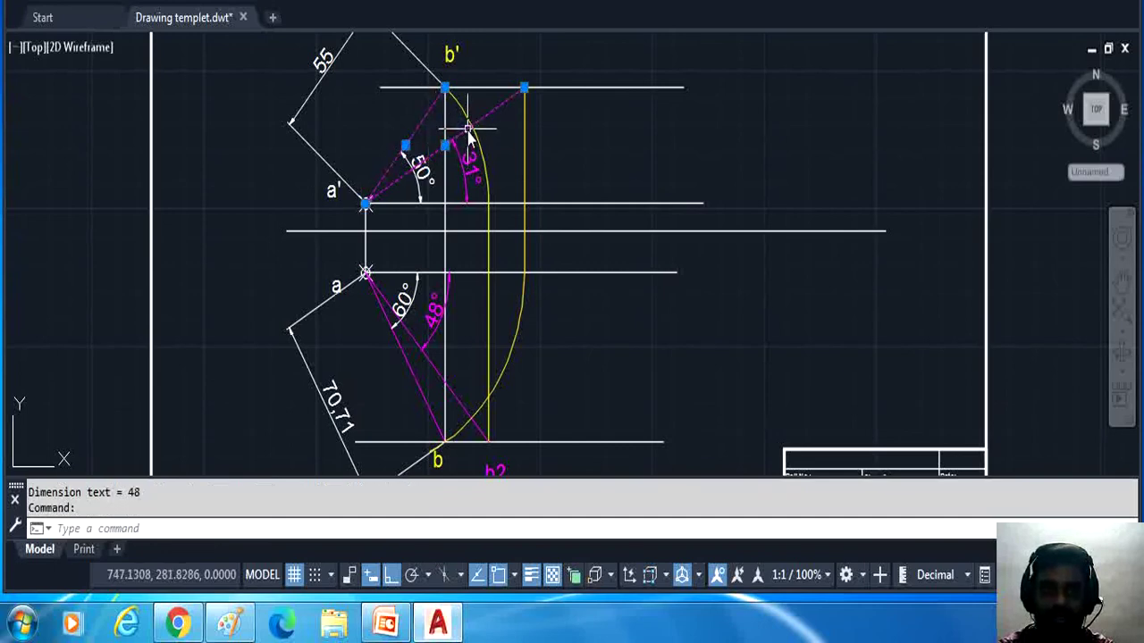
pyautogui.click(441, 378)
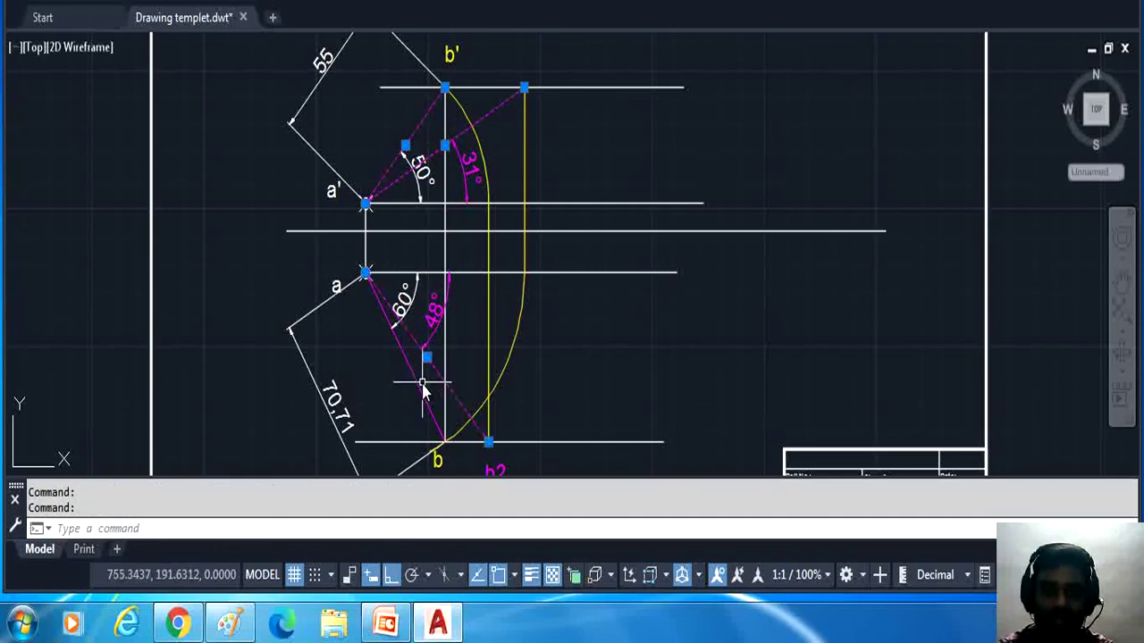
pyautogui.click(421, 384)
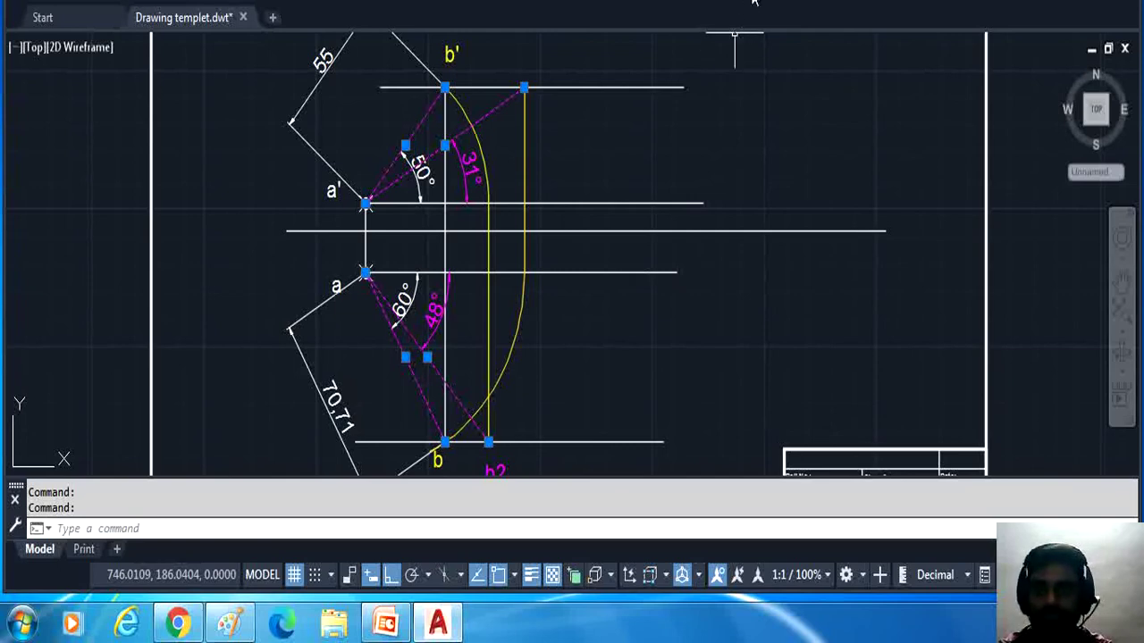
pyautogui.moveTo(759, 3)
pyautogui.click(891, 38)
pyautogui.scroll(-3, 888, 155)
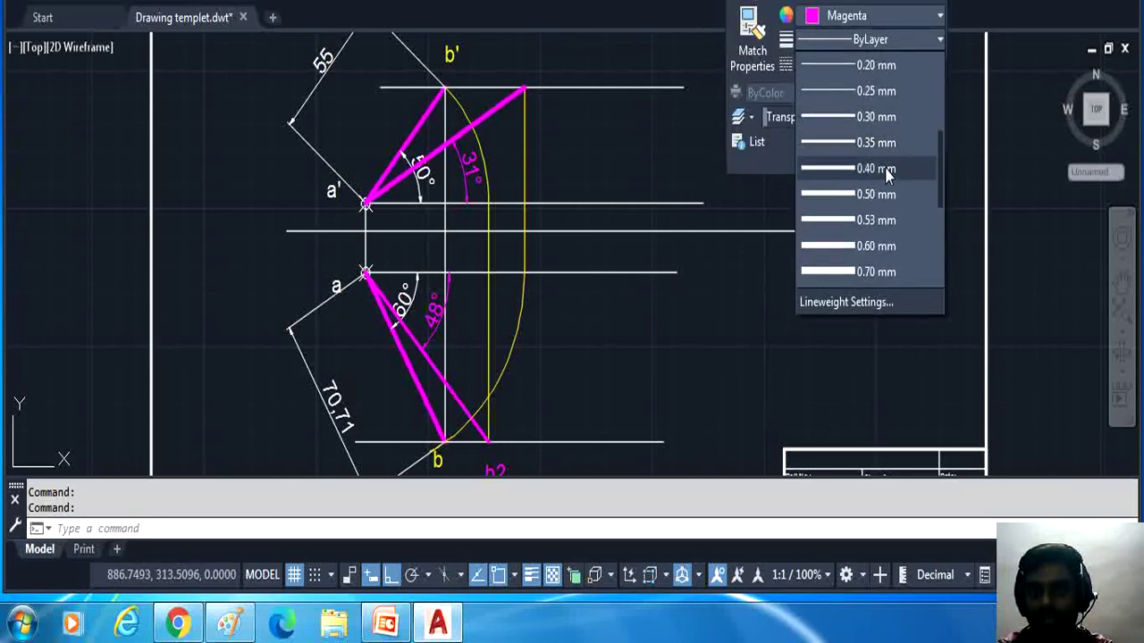
pyautogui.click(887, 170)
pyautogui.press('Escape')
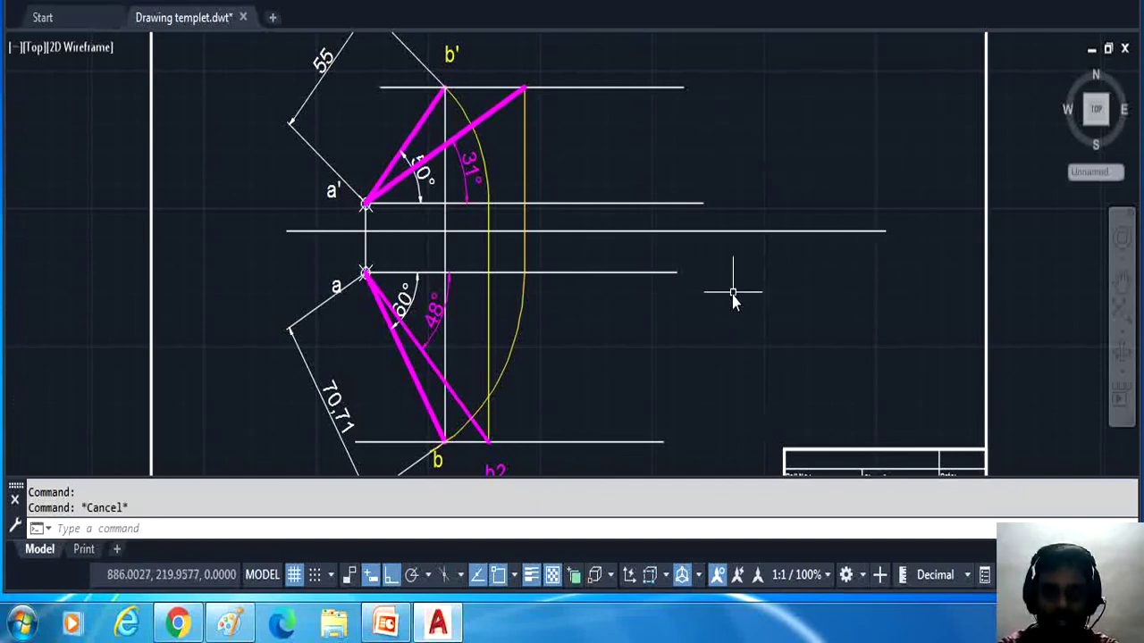
pyautogui.scroll(-2, 732, 302)
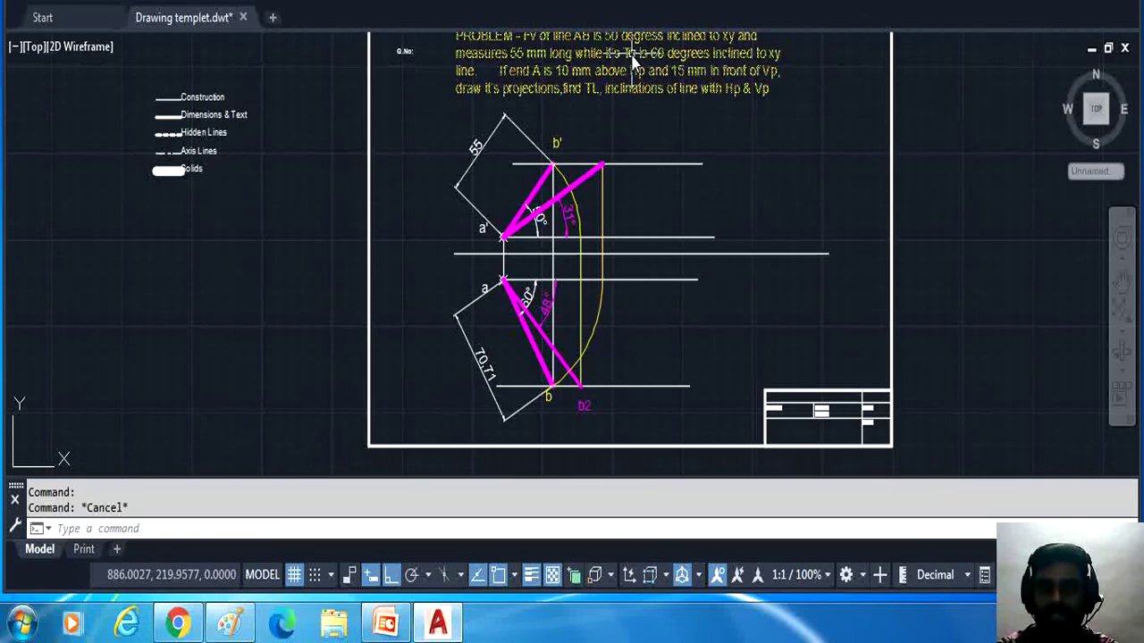
pyautogui.scroll(1, 635, 40)
pyautogui.scroll(-1, 645, 119)
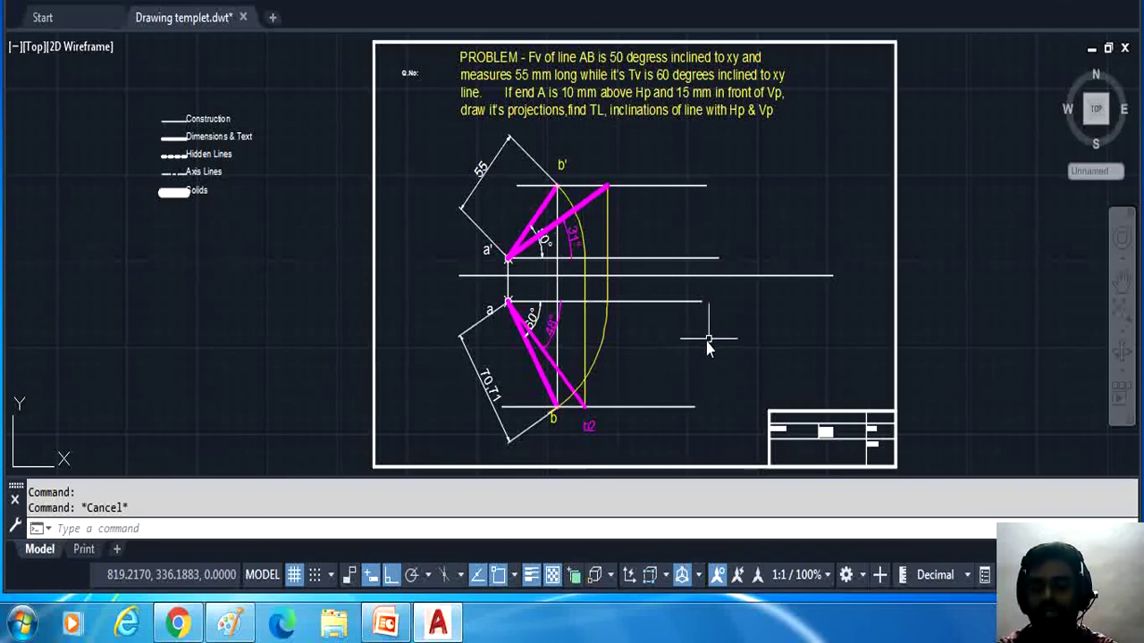
pyautogui.click(1031, 624)
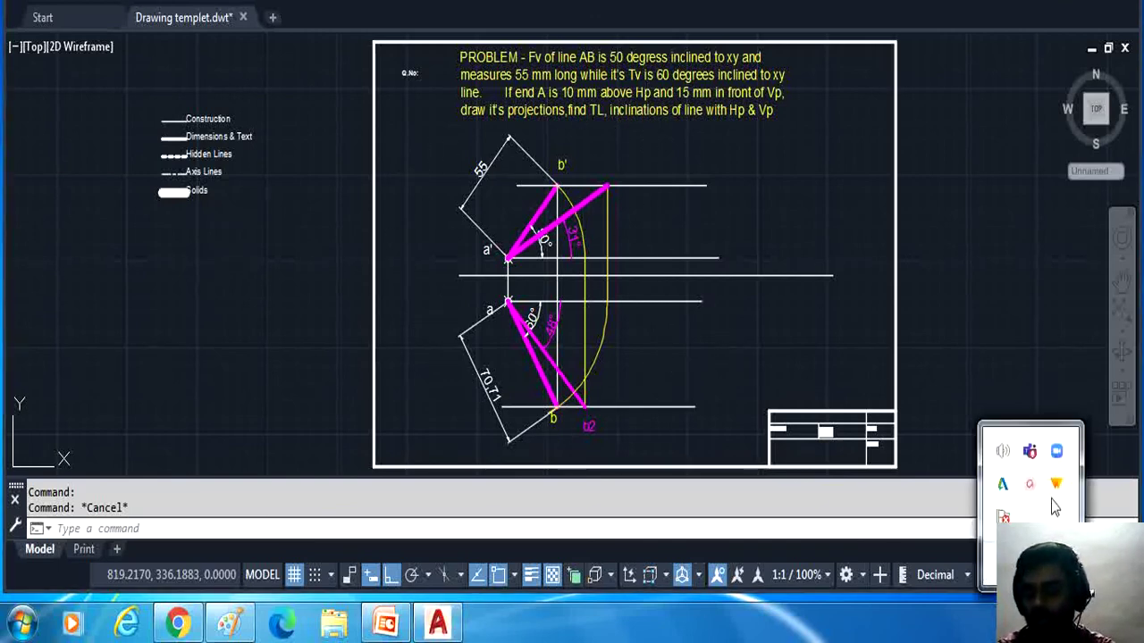
pyautogui.click(1030, 484)
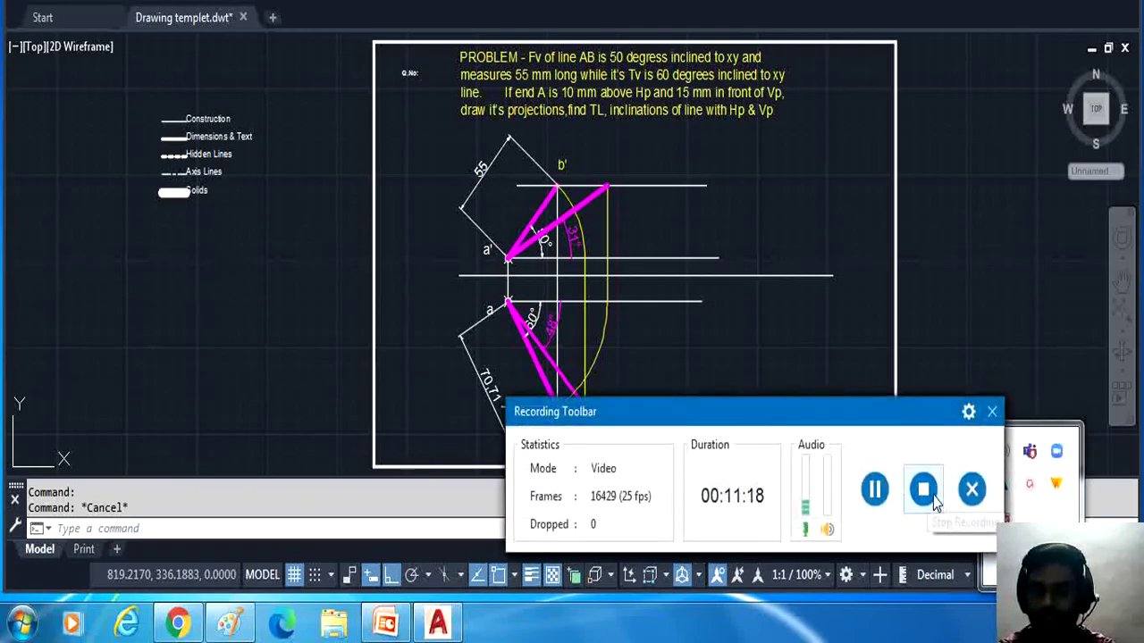